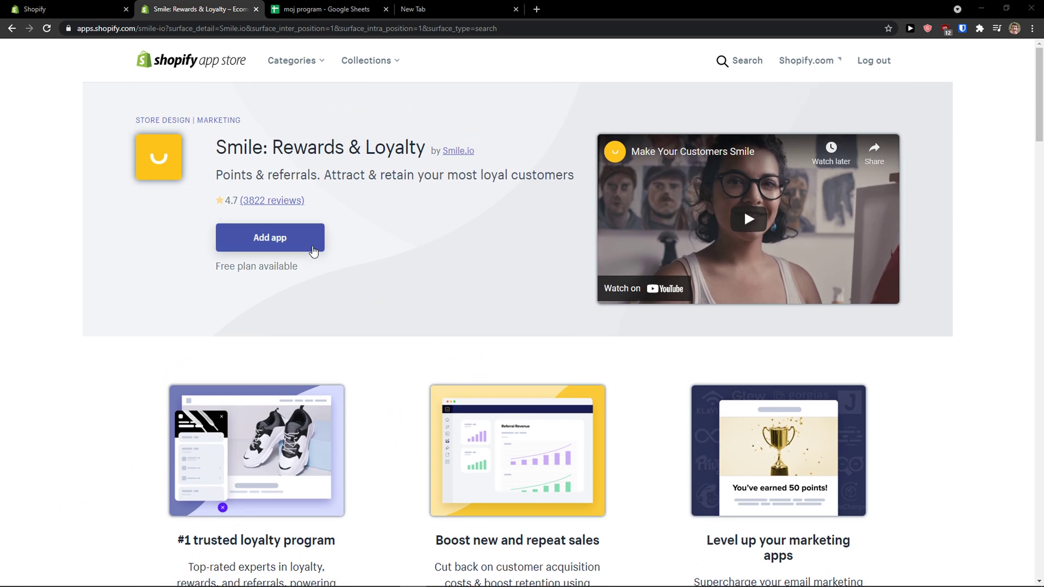
Add the Smile: Rewards & Loyalty app and approve its install permissions.
{"action": "left_click", "coordinate": [304, 245]}
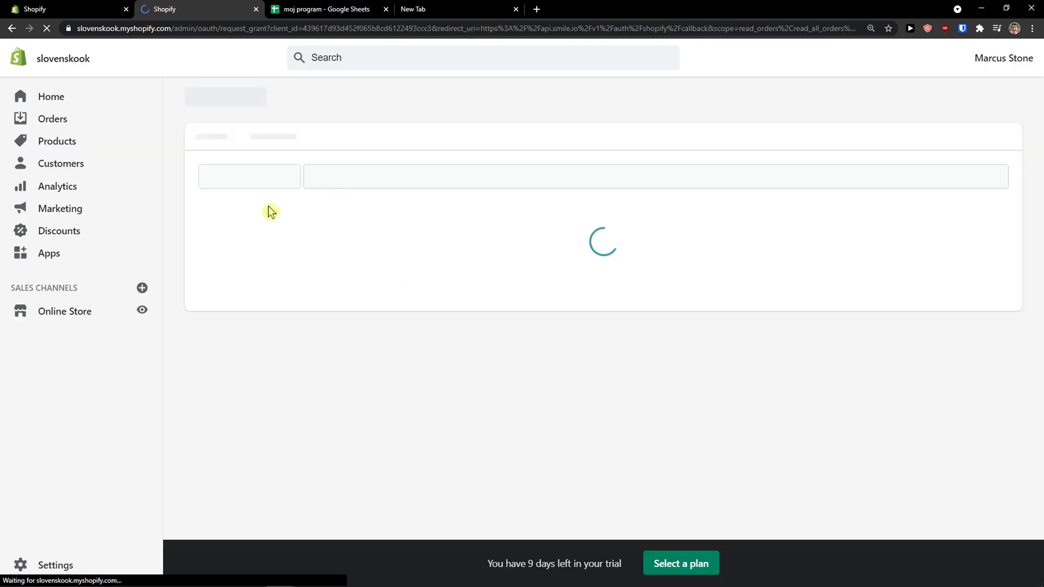
{"action": "scroll", "coordinate": [709, 382], "scroll_direction": "down", "scroll_amount": 3}
{"action": "scroll", "coordinate": [699, 384], "scroll_direction": "down", "scroll_amount": 2}
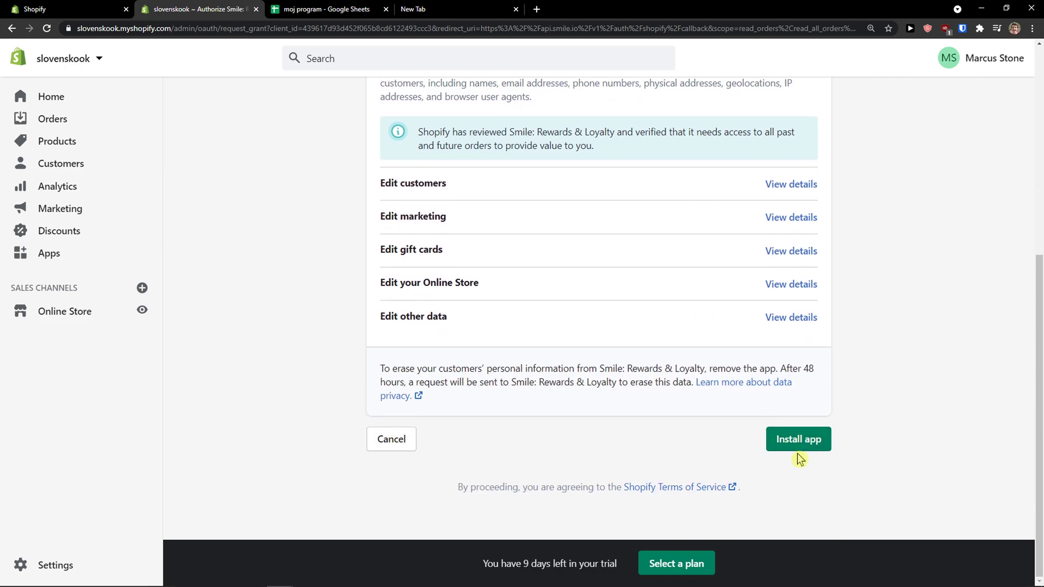
{"action": "left_click", "coordinate": [775, 443]}
{"action": "scroll", "coordinate": [644, 410], "scroll_direction": "up", "scroll_amount": 2}
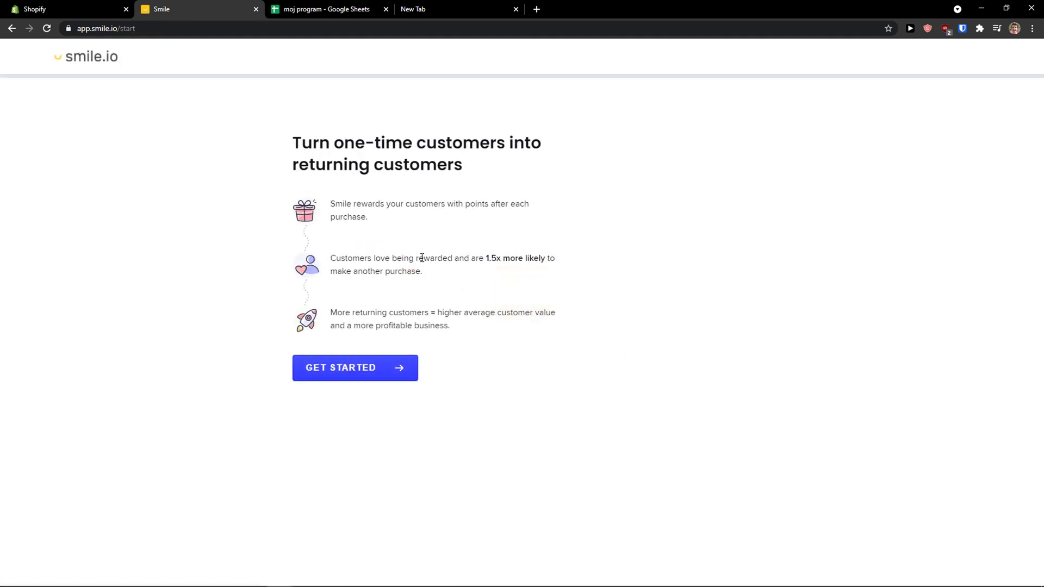
Check the installed apps, then start Smile setup with the account email and password.
{"action": "left_click", "coordinate": [82, 8]}
{"action": "scroll", "coordinate": [205, 160], "scroll_direction": "down", "scroll_amount": 2}
{"action": "scroll", "coordinate": [208, 161], "scroll_direction": "up", "scroll_amount": 2}
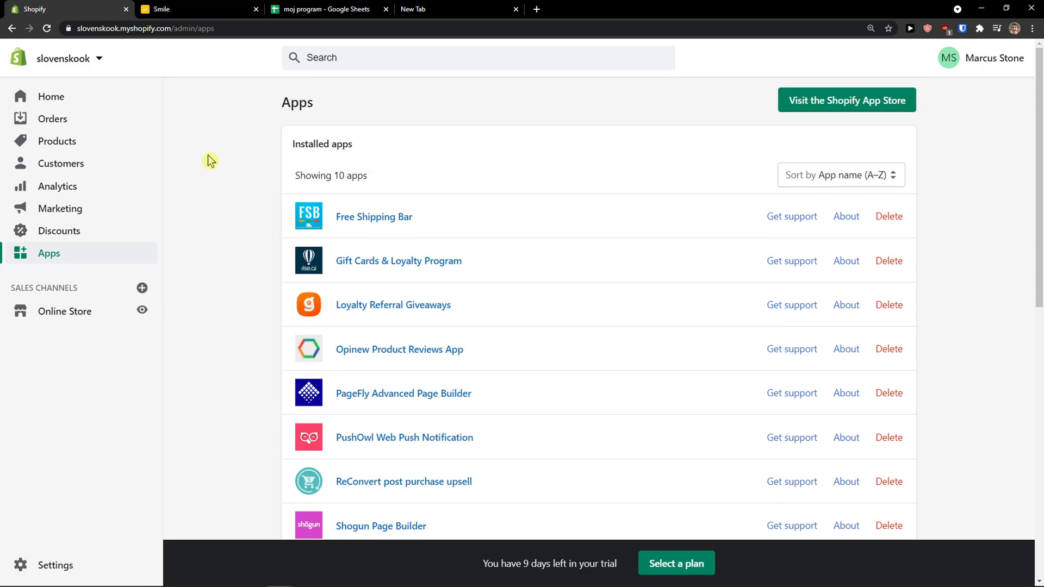
{"action": "left_click", "coordinate": [192, 9]}
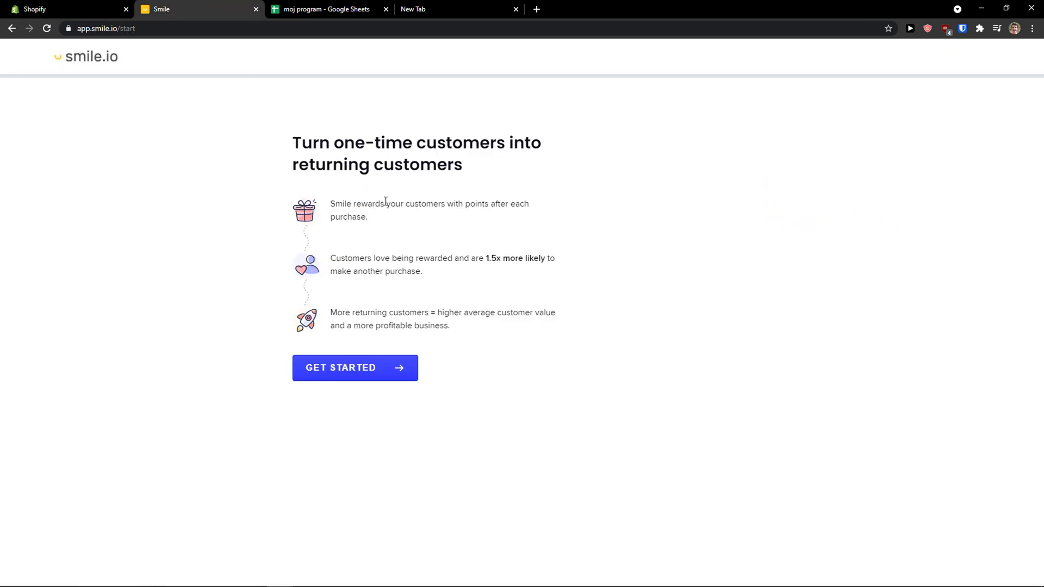
{"action": "left_click", "coordinate": [400, 367]}
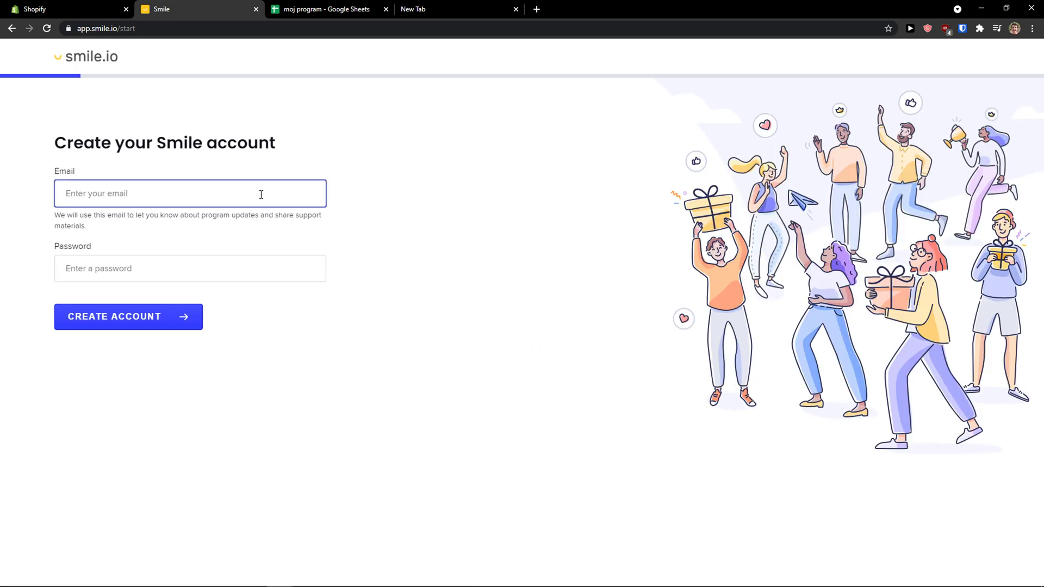
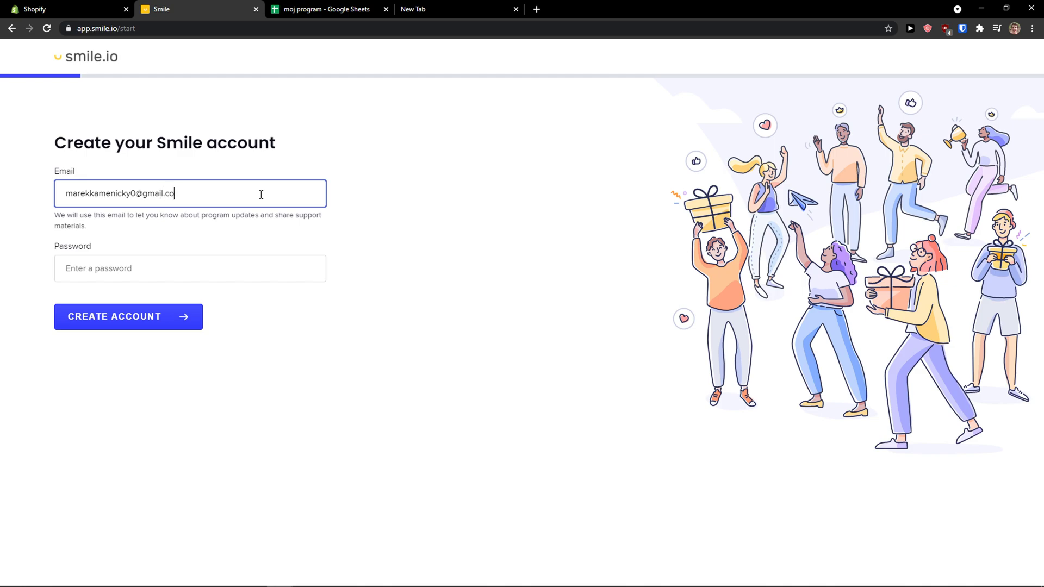
{"action": "key", "text": "Tab"}
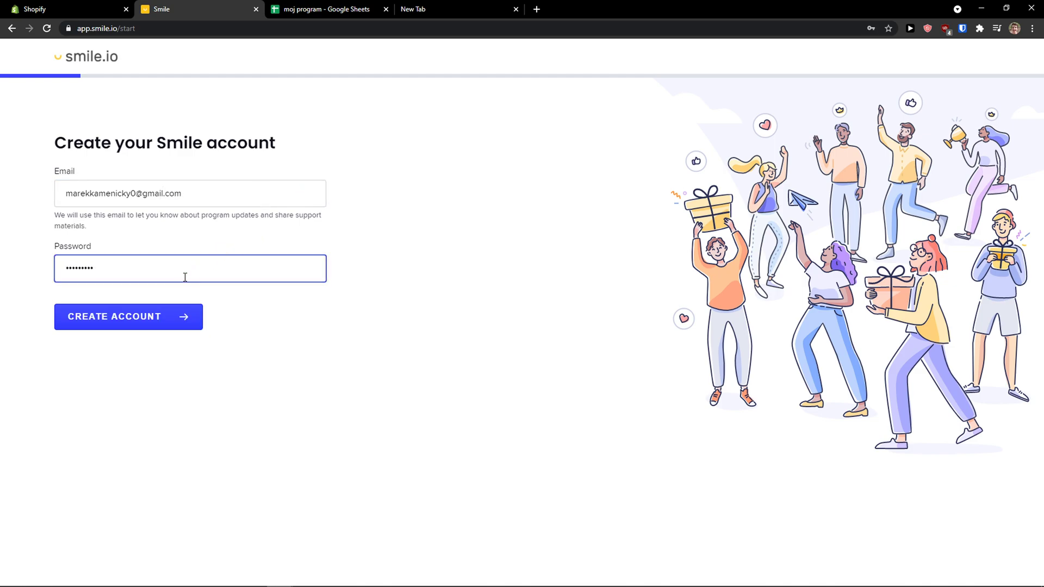
Create the Smile account and name the program 'Coffe Perks' with English (US) as the language.
{"action": "left_click", "coordinate": [180, 316]}
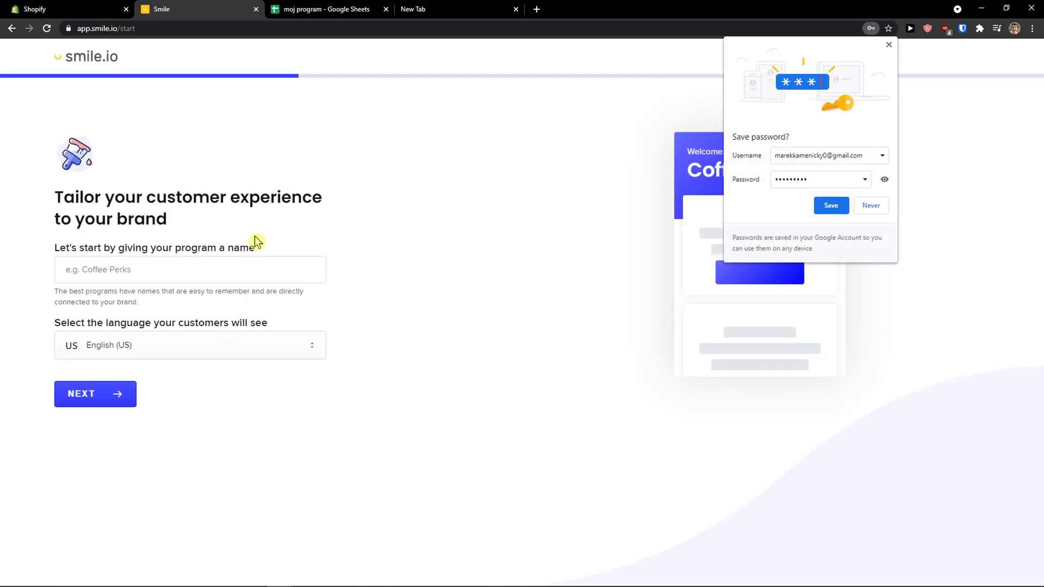
{"action": "triple_click", "coordinate": [89, 215]}
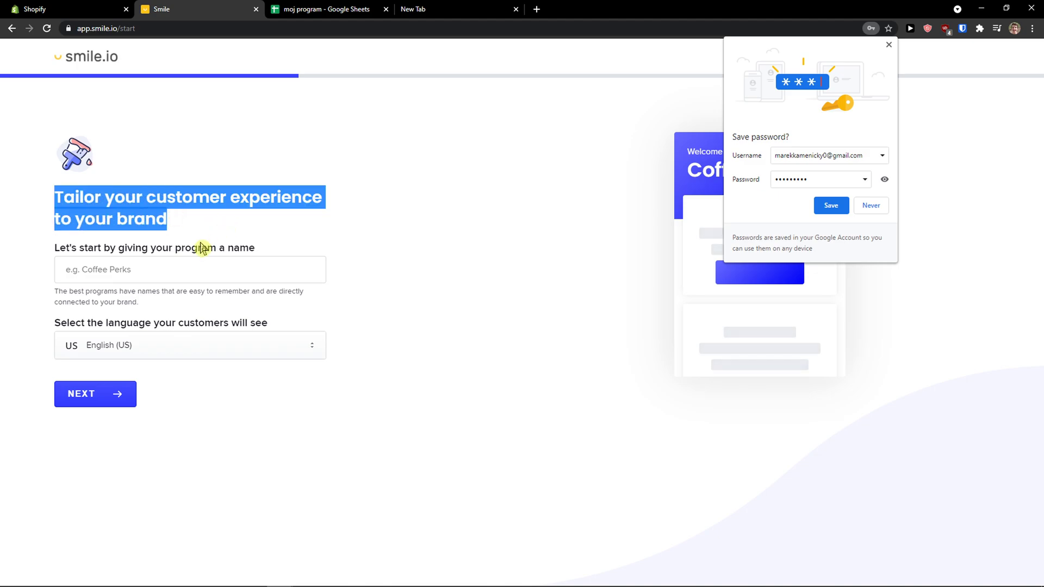
{"action": "left_click", "coordinate": [168, 268]}
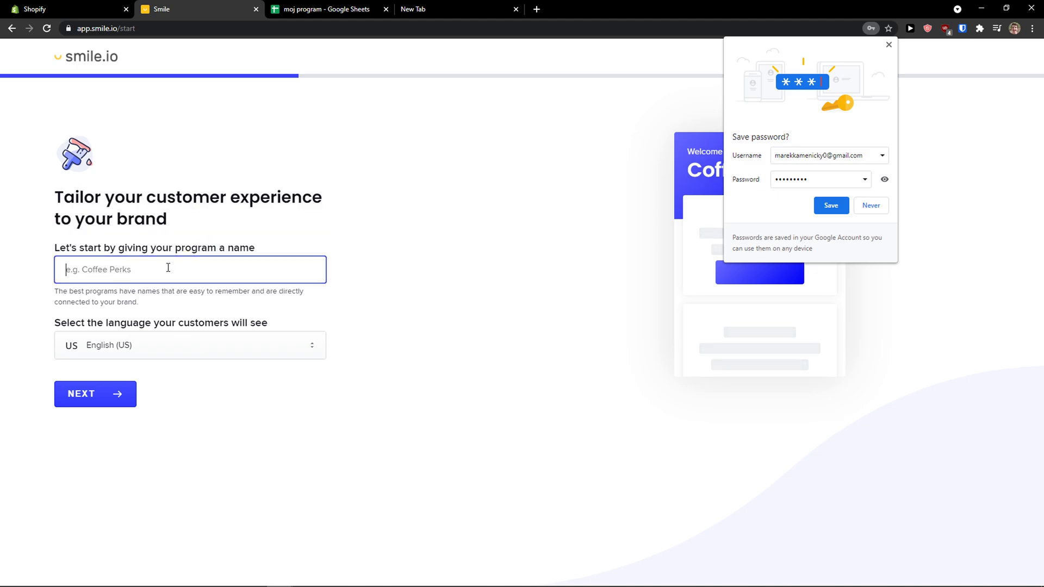
{"action": "left_click", "coordinate": [871, 207]}
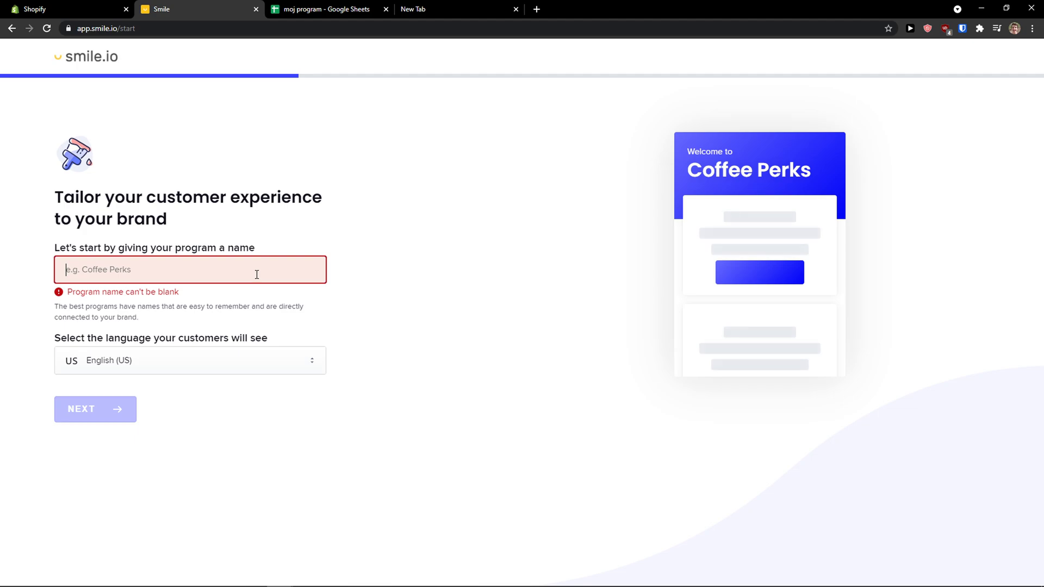
{"action": "type", "text": "Coffe P"}
{"action": "type", "text": "ersk"}
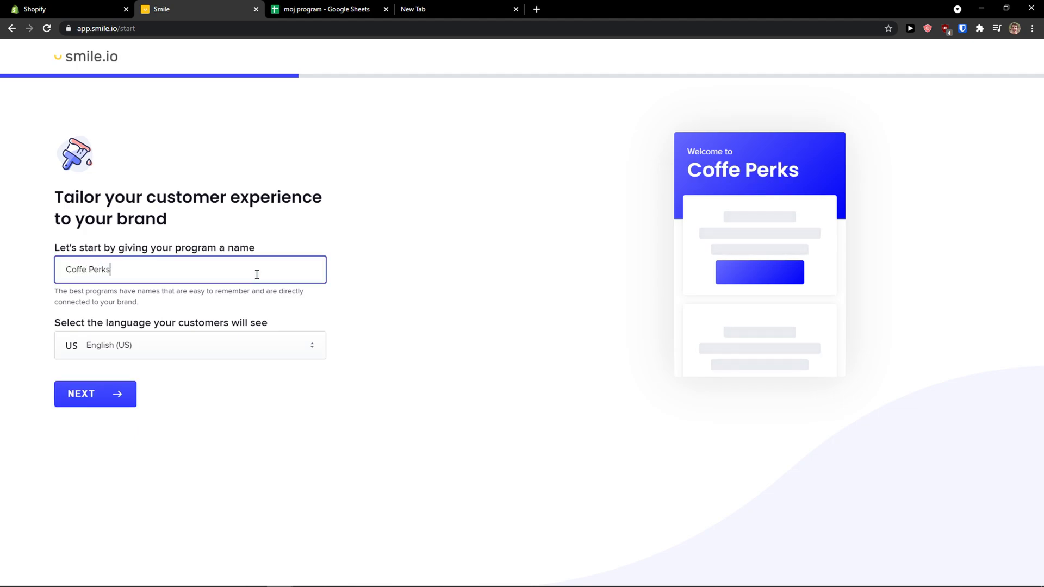
{"action": "double_click", "coordinate": [62, 326]}
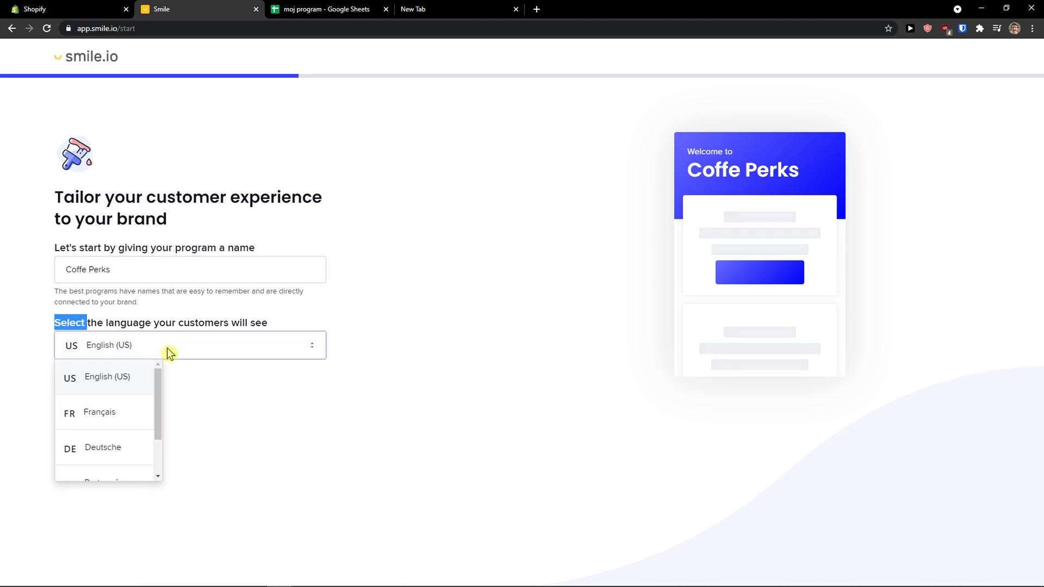
{"action": "scroll", "coordinate": [144, 389], "scroll_direction": "down", "scroll_amount": 2}
{"action": "scroll", "coordinate": [159, 400], "scroll_direction": "up", "scroll_amount": 2}
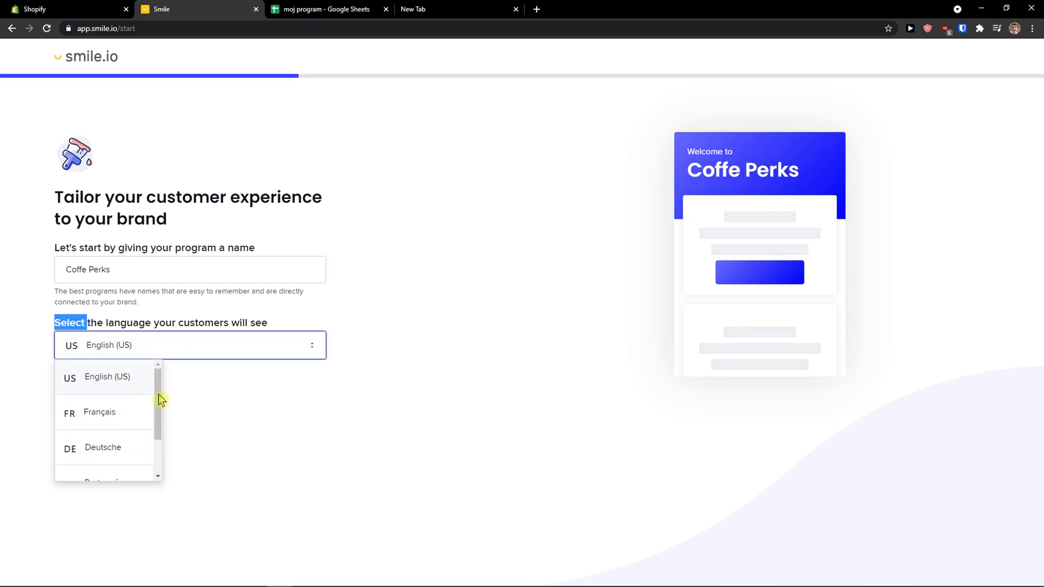
{"action": "left_click", "coordinate": [206, 386]}
Reach the brand colour step and make the blue more saturated in the colour picker.
{"action": "left_click", "coordinate": [116, 396]}
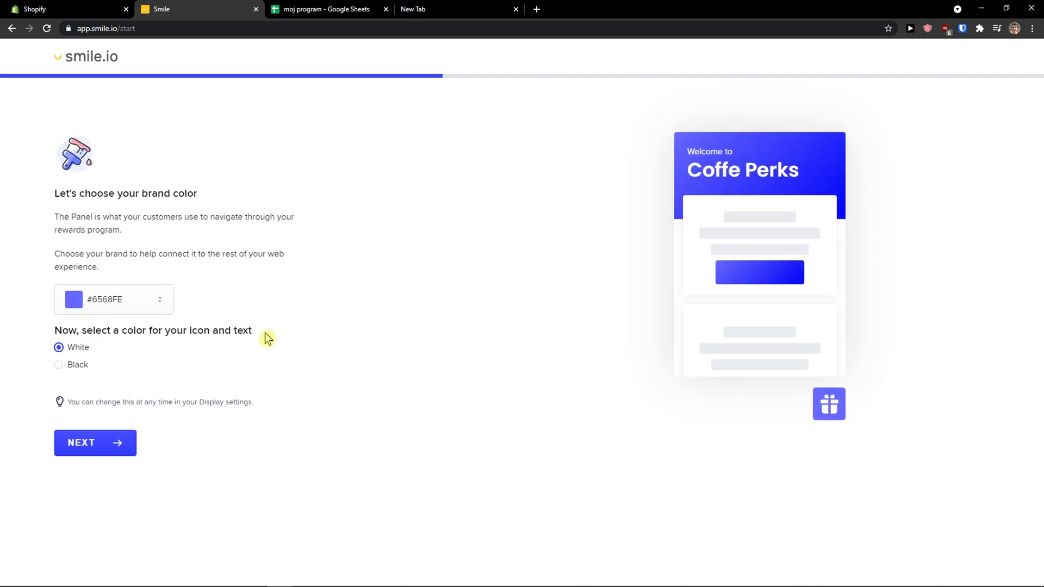
{"action": "left_click_drag", "start_coordinate": [79, 203], "coordinate": [234, 203]}
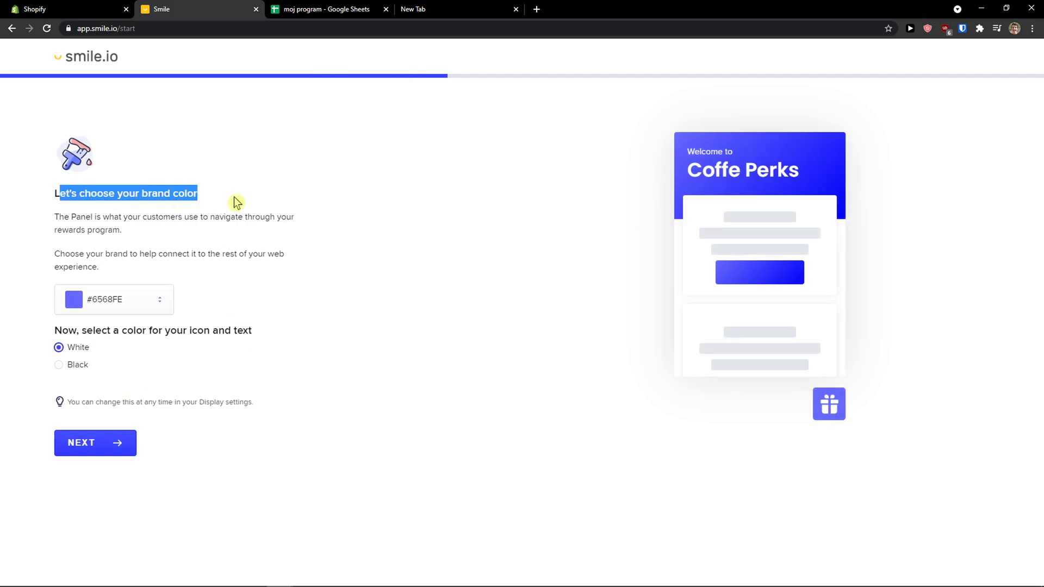
{"action": "left_click", "coordinate": [214, 210]}
{"action": "left_click", "coordinate": [160, 298]}
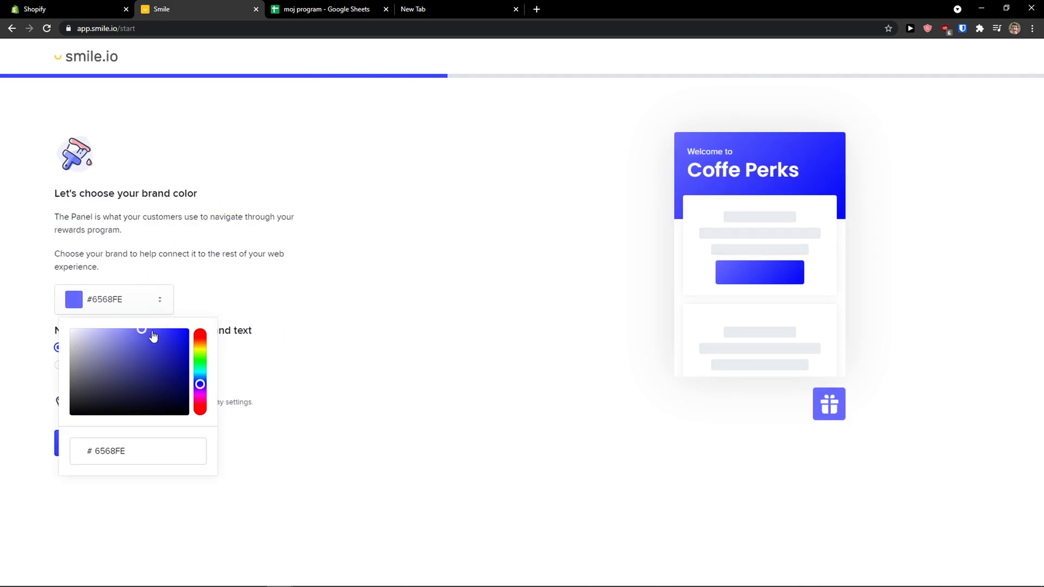
{"action": "mouse_move", "coordinate": [152, 336]}
{"action": "left_mouse_down"}
{"action": "mouse_move", "coordinate": [185, 333]}
{"action": "mouse_move", "coordinate": [172, 332]}
{"action": "left_mouse_up"}
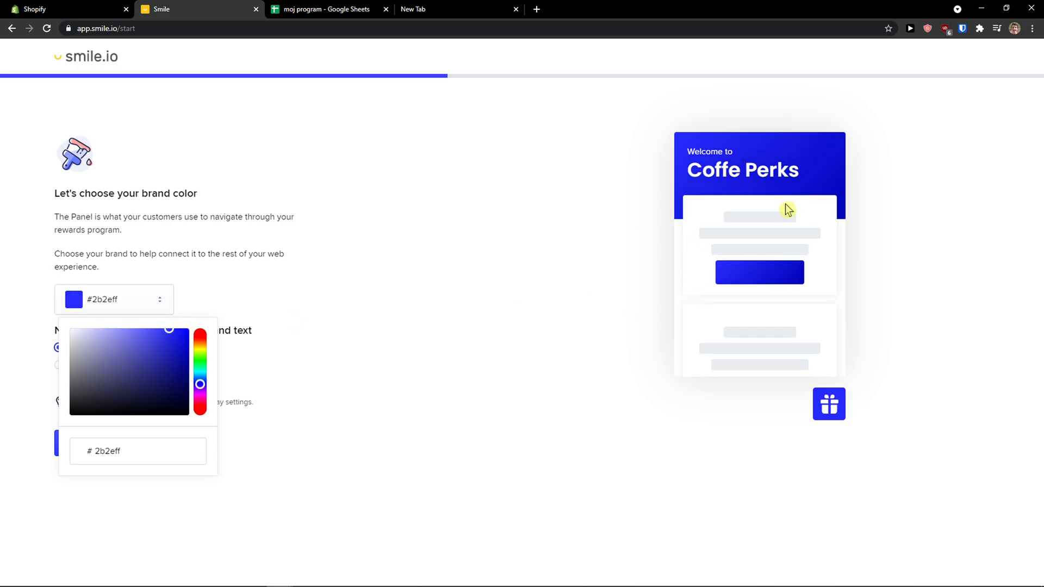
{"action": "key", "text": "ctrl+plus"}
{"action": "key", "text": "ctrl+plus"}
{"action": "scroll", "coordinate": [522, 306], "scroll_direction": "down", "scroll_amount": 1}
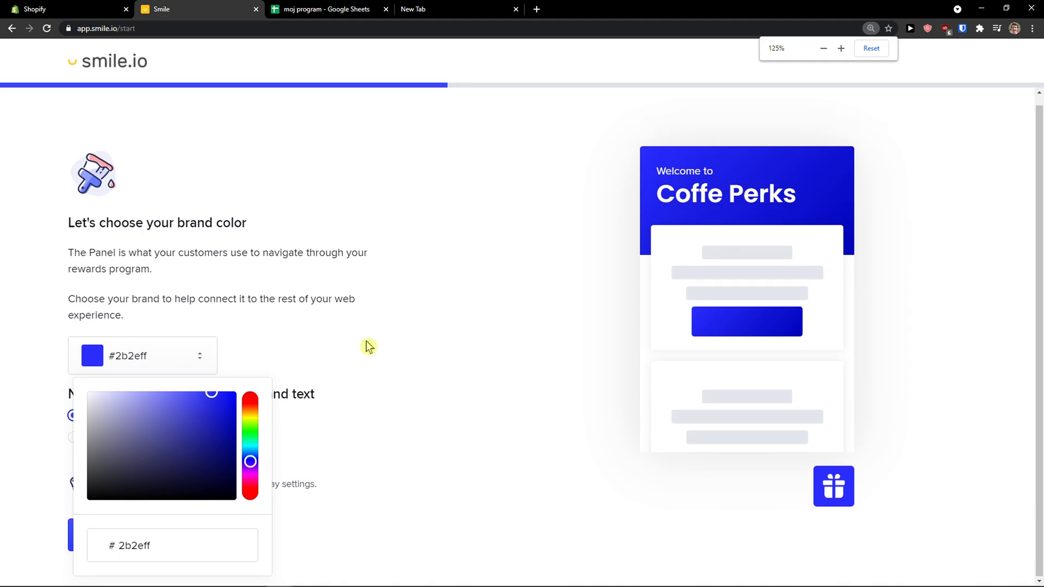
Finalise the brand colour as #0043fb with white icon and text.
{"action": "left_click", "coordinate": [250, 464]}
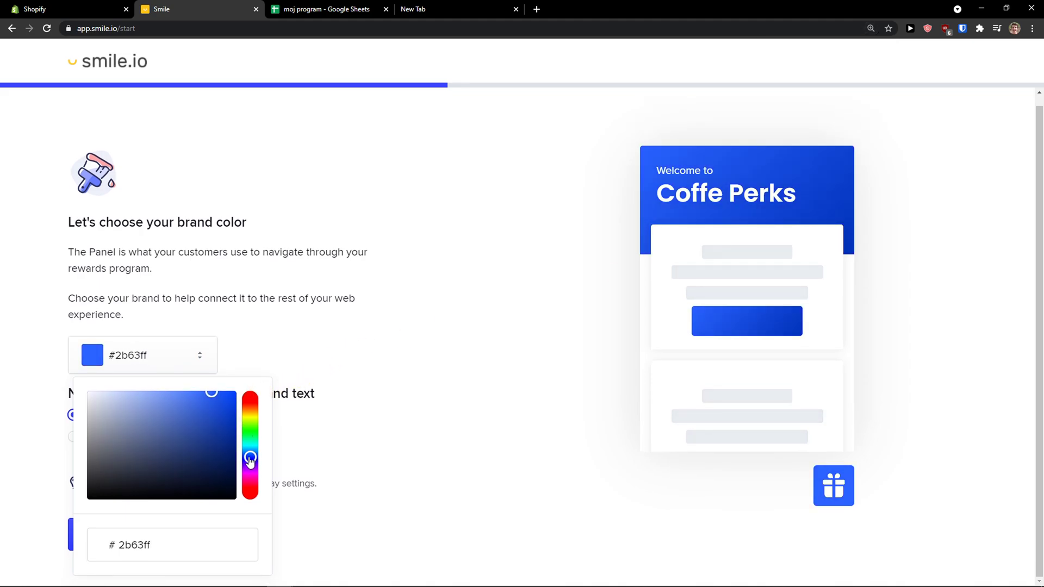
{"action": "left_click_drag", "start_coordinate": [210, 417], "coordinate": [254, 400]}
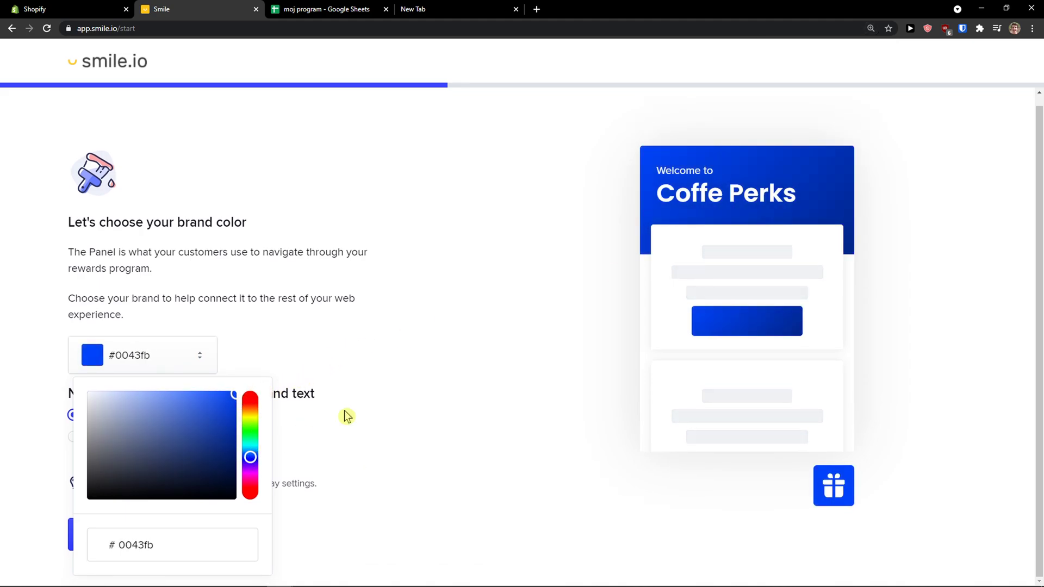
{"action": "left_click", "coordinate": [419, 398]}
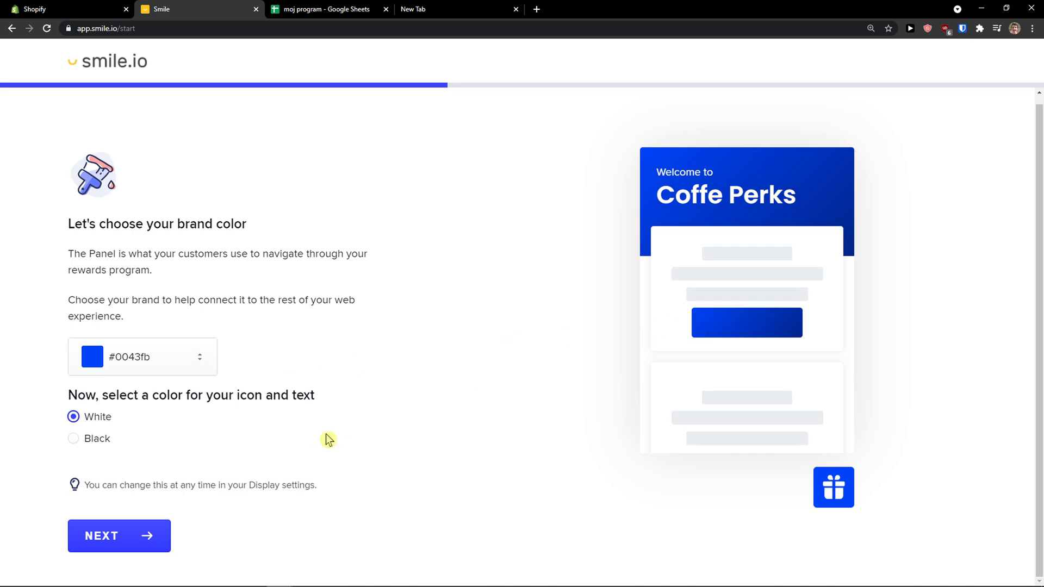
{"action": "scroll", "coordinate": [738, 229], "scroll_direction": "up", "scroll_amount": 1}
{"action": "scroll", "coordinate": [704, 245], "scroll_direction": "down", "scroll_amount": 1}
{"action": "left_click_drag", "start_coordinate": [77, 394], "coordinate": [239, 424]}
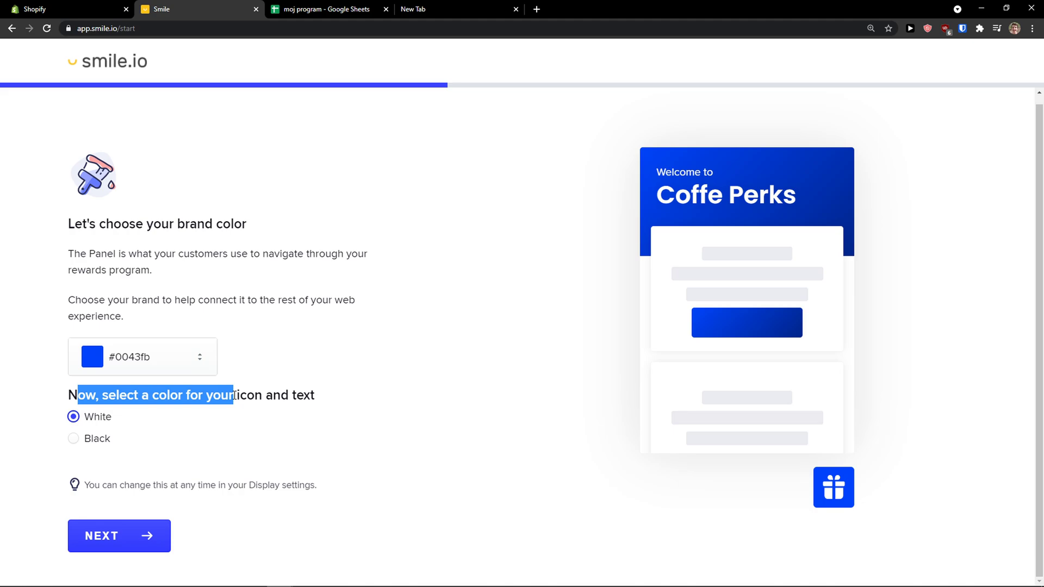
{"action": "left_click", "coordinate": [74, 439]}
{"action": "left_click", "coordinate": [74, 417]}
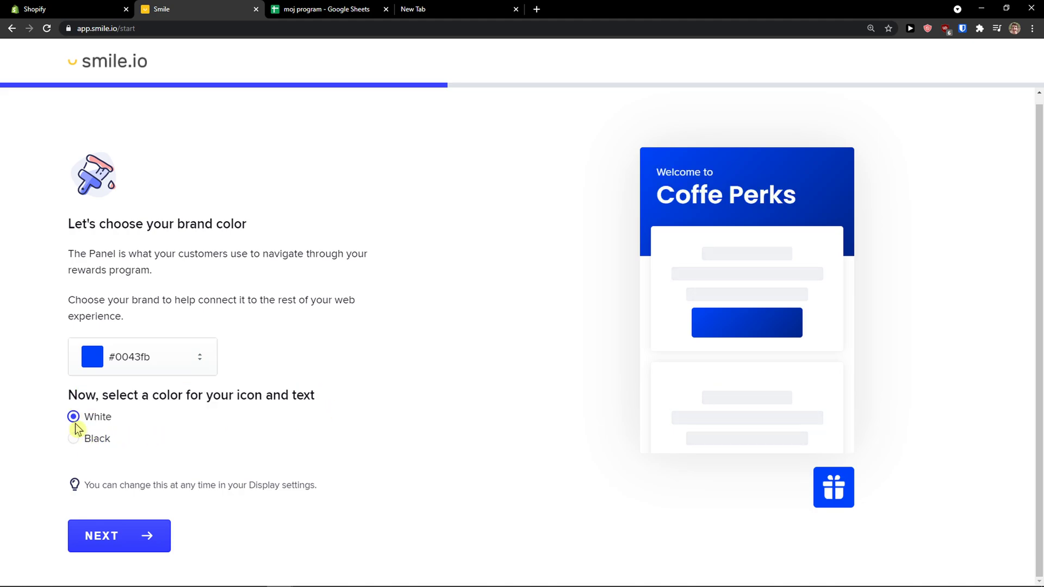
{"action": "left_click", "coordinate": [133, 534]}
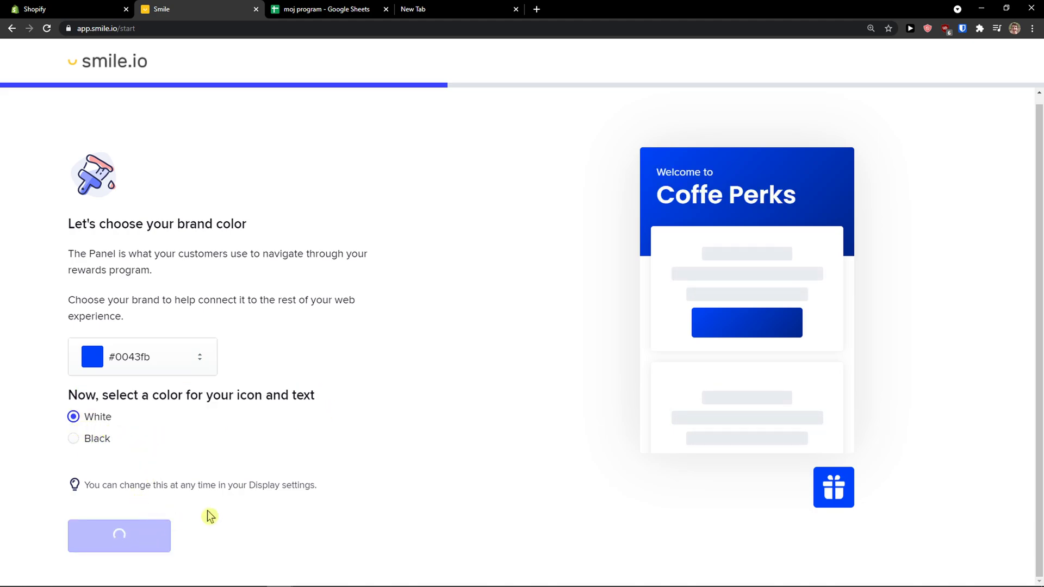
Choose Food & Drink as the industry and €15–€25 as the average order value.
{"action": "left_click", "coordinate": [438, 304]}
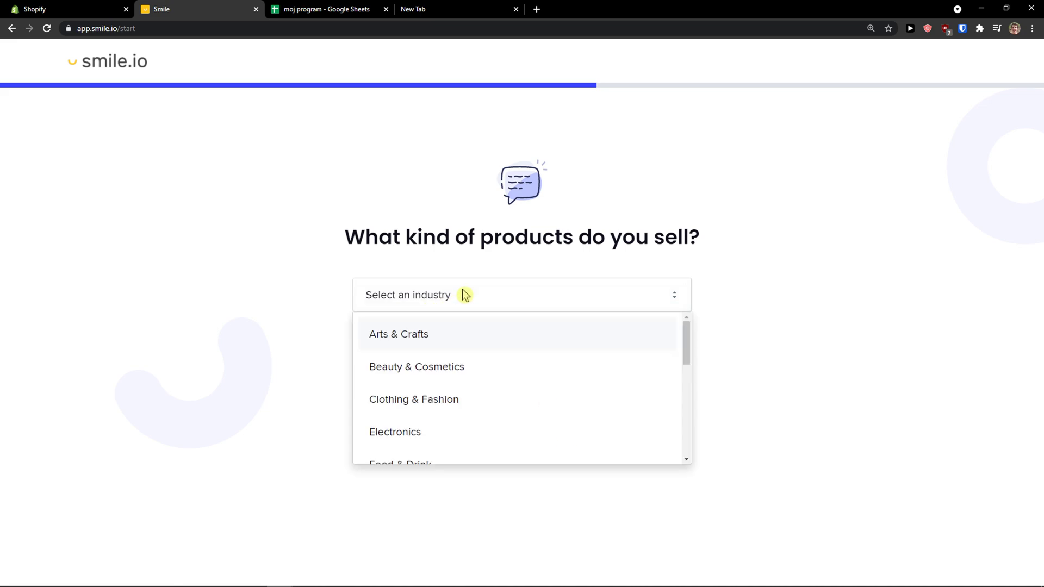
{"action": "scroll", "coordinate": [438, 371], "scroll_direction": "down", "scroll_amount": 1}
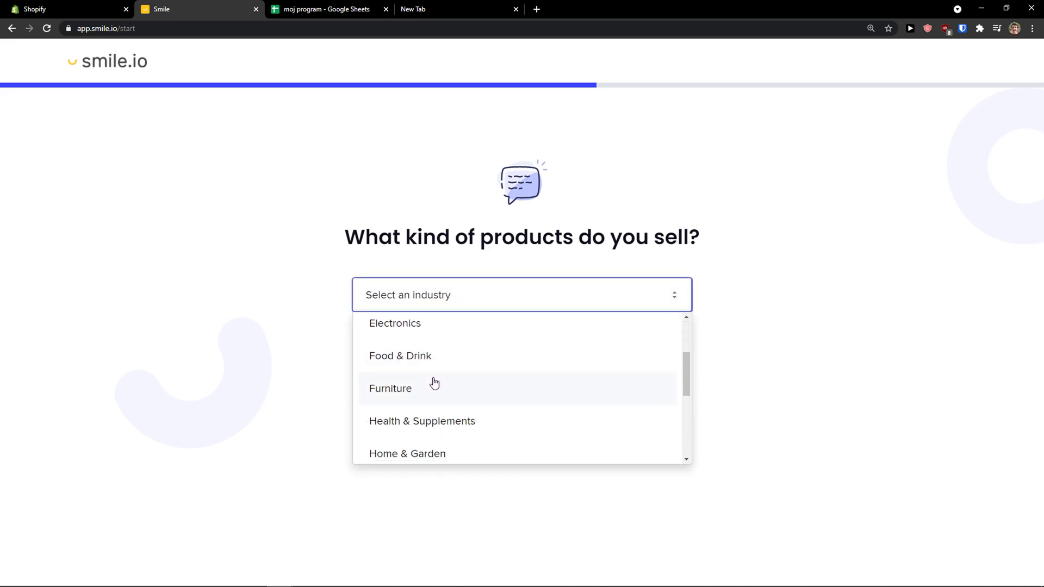
{"action": "scroll", "coordinate": [434, 384], "scroll_direction": "up", "scroll_amount": 2}
{"action": "scroll", "coordinate": [406, 368], "scroll_direction": "down", "scroll_amount": 1}
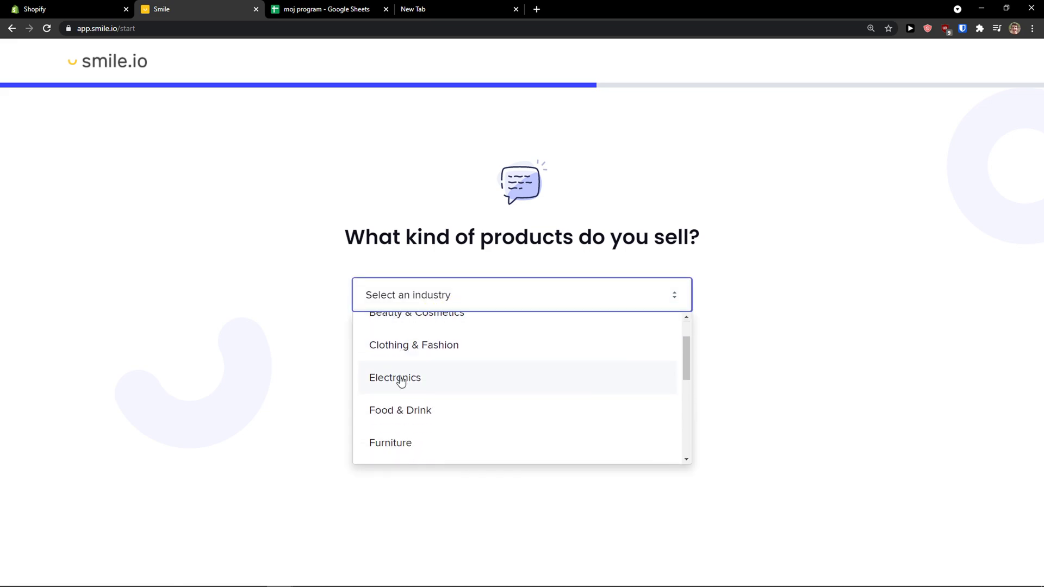
{"action": "scroll", "coordinate": [400, 381], "scroll_direction": "up", "scroll_amount": 1}
{"action": "scroll", "coordinate": [404, 363], "scroll_direction": "down", "scroll_amount": 3}
{"action": "scroll", "coordinate": [408, 359], "scroll_direction": "up", "scroll_amount": 1}
{"action": "left_click", "coordinate": [406, 367]}
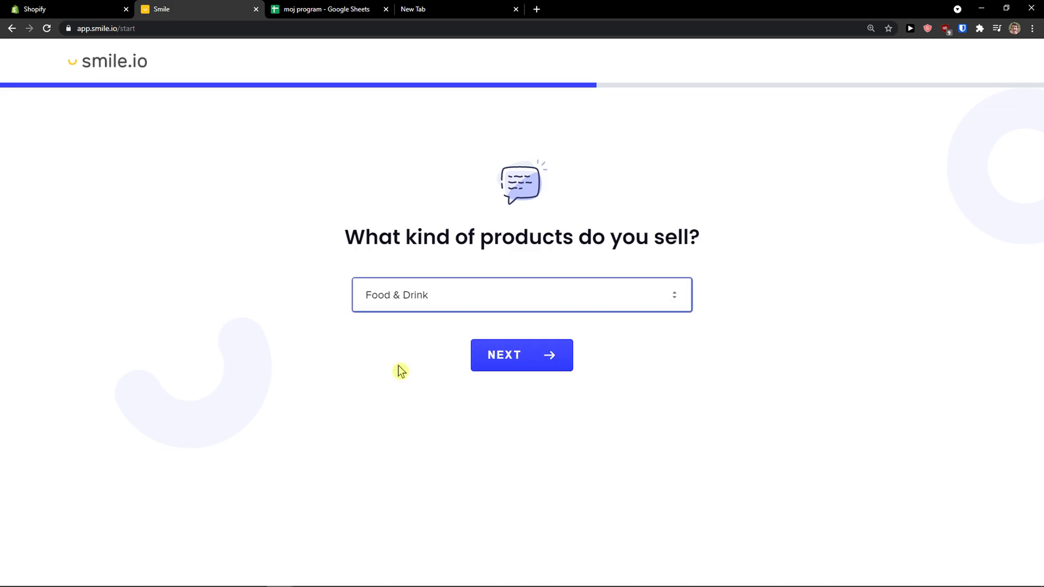
{"action": "left_click", "coordinate": [487, 365]}
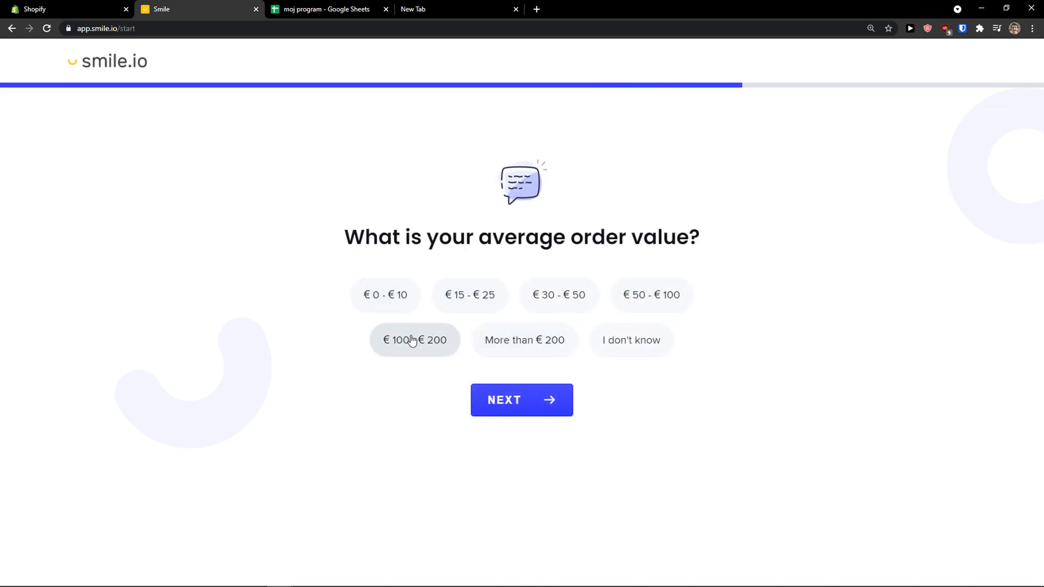
{"action": "left_click_drag", "start_coordinate": [367, 245], "coordinate": [696, 250]}
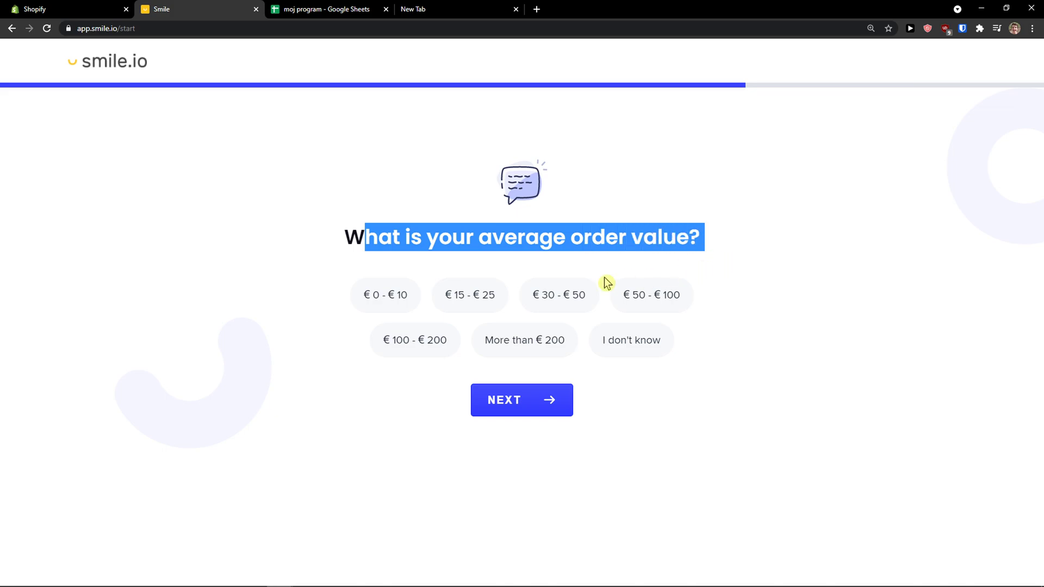
{"action": "left_click", "coordinate": [505, 303]}
{"action": "left_click", "coordinate": [535, 405]}
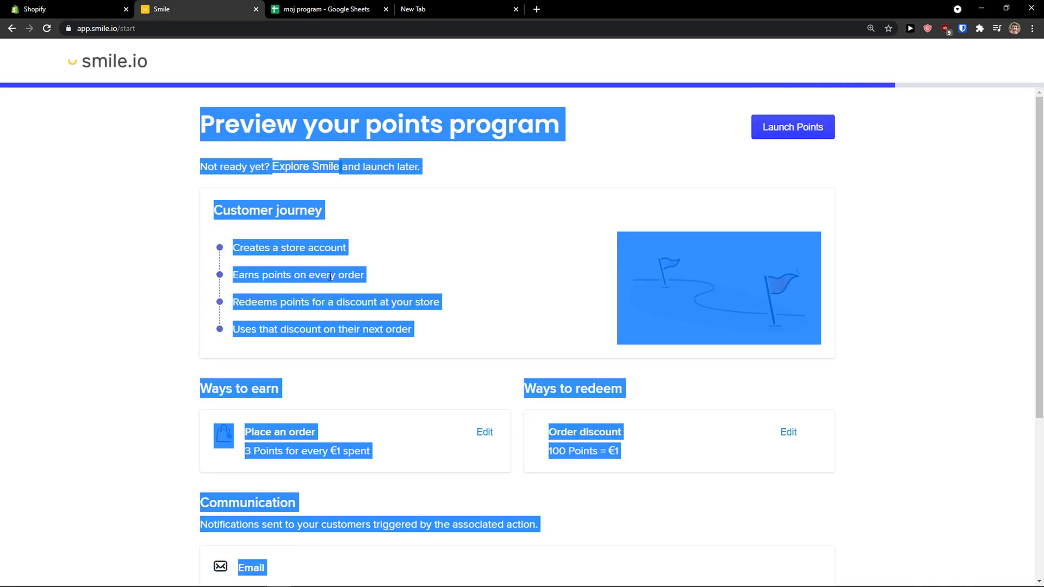
Read through the points preview heading and the customer journey steps.
{"action": "left_click", "coordinate": [155, 266]}
{"action": "left_click_drag", "start_coordinate": [213, 126], "coordinate": [571, 123]}
{"action": "left_click", "coordinate": [428, 189]}
{"action": "mouse_move", "coordinate": [210, 219]}
{"action": "left_mouse_down"}
{"action": "mouse_move", "coordinate": [277, 209]}
{"action": "mouse_move", "coordinate": [354, 234]}
{"action": "left_mouse_up"}
{"action": "left_click_drag", "start_coordinate": [230, 249], "coordinate": [377, 255]}
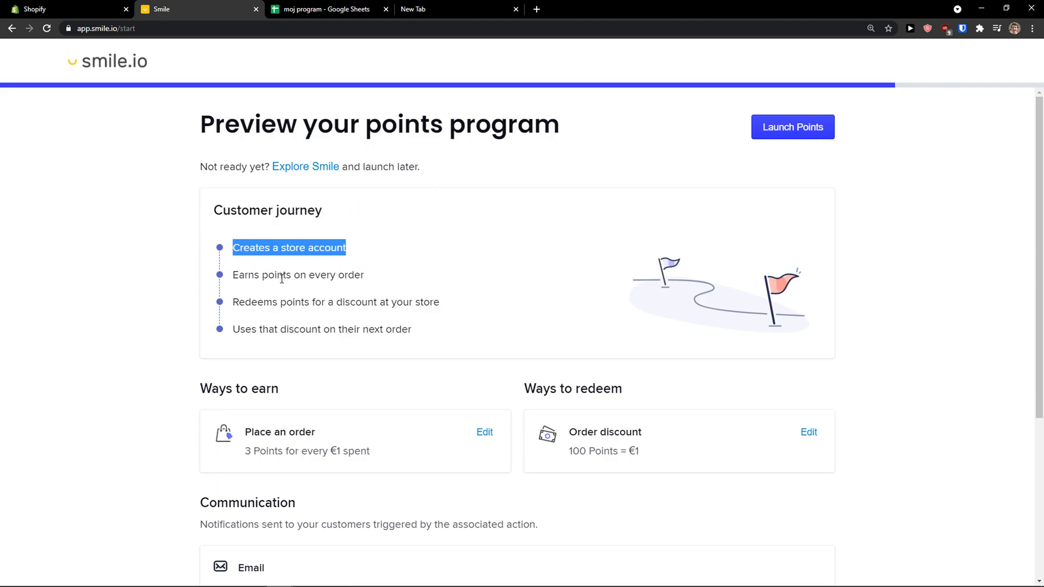
{"action": "left_click_drag", "start_coordinate": [232, 276], "coordinate": [396, 284]}
{"action": "left_click_drag", "start_coordinate": [232, 303], "coordinate": [462, 323]}
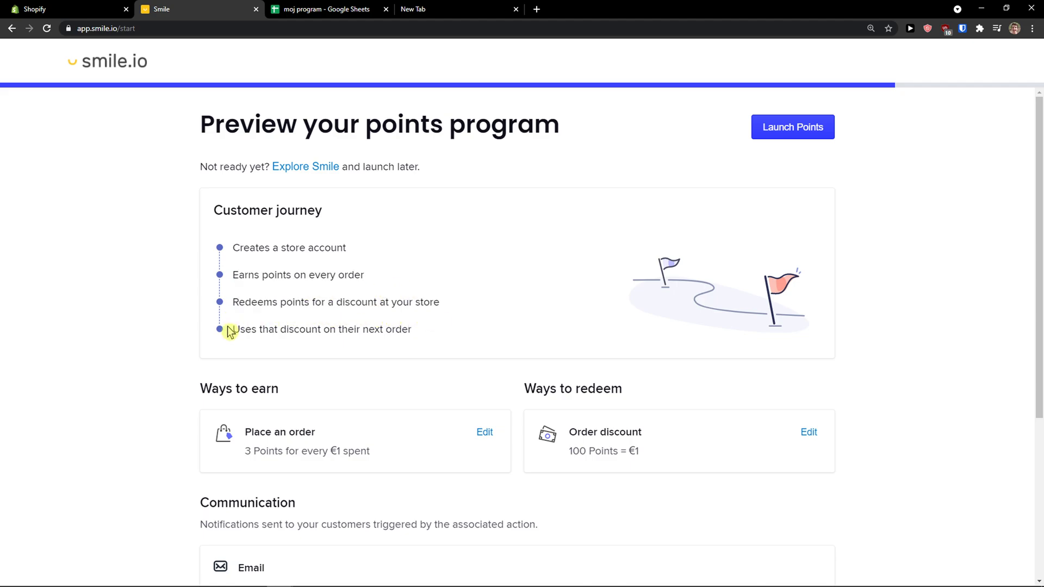
{"action": "left_click_drag", "start_coordinate": [232, 329], "coordinate": [415, 337]}
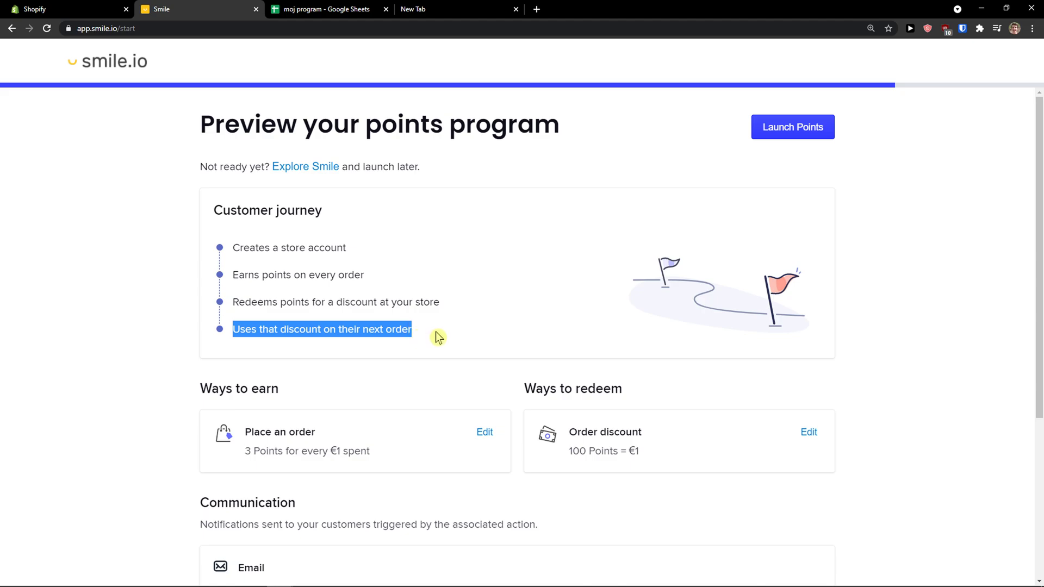
{"action": "scroll", "coordinate": [433, 337], "scroll_direction": "down", "scroll_amount": 2}
{"action": "left_click_drag", "start_coordinate": [200, 280], "coordinate": [278, 280]}
{"action": "scroll", "coordinate": [326, 310], "scroll_direction": "up", "scroll_amount": 1}
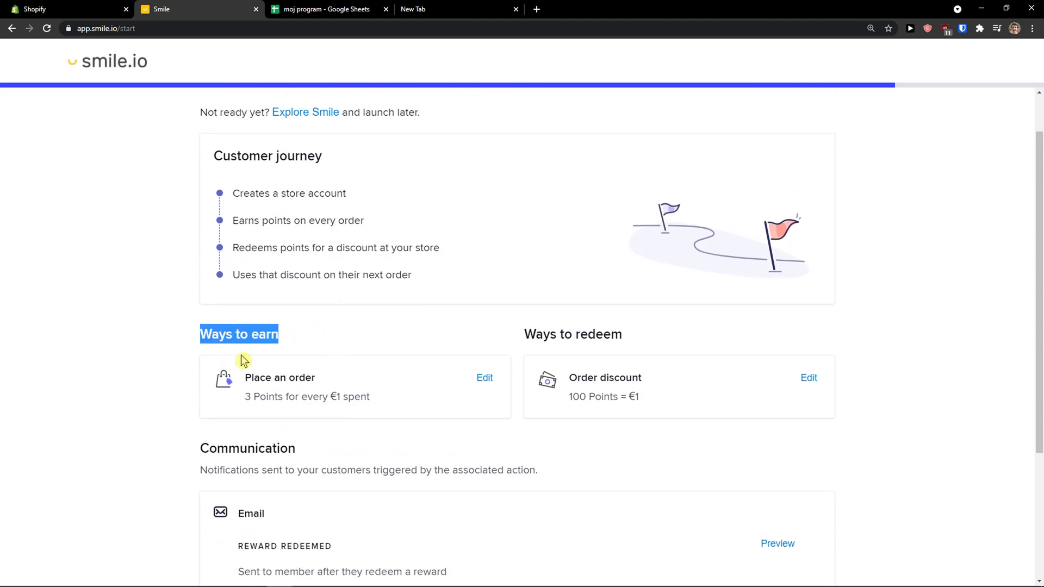
Review the 3 points per €1 earning rate and the 100-point €1 Order discount.
{"action": "left_click_drag", "start_coordinate": [251, 400], "coordinate": [383, 405]}
{"action": "left_click", "coordinate": [618, 392]}
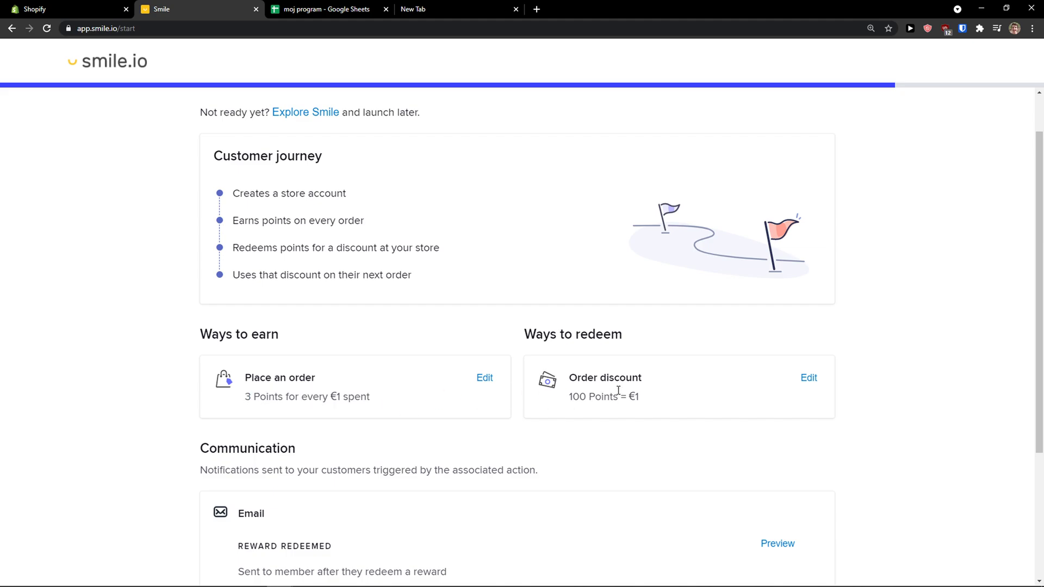
{"action": "left_click_drag", "start_coordinate": [546, 331], "coordinate": [652, 383]}
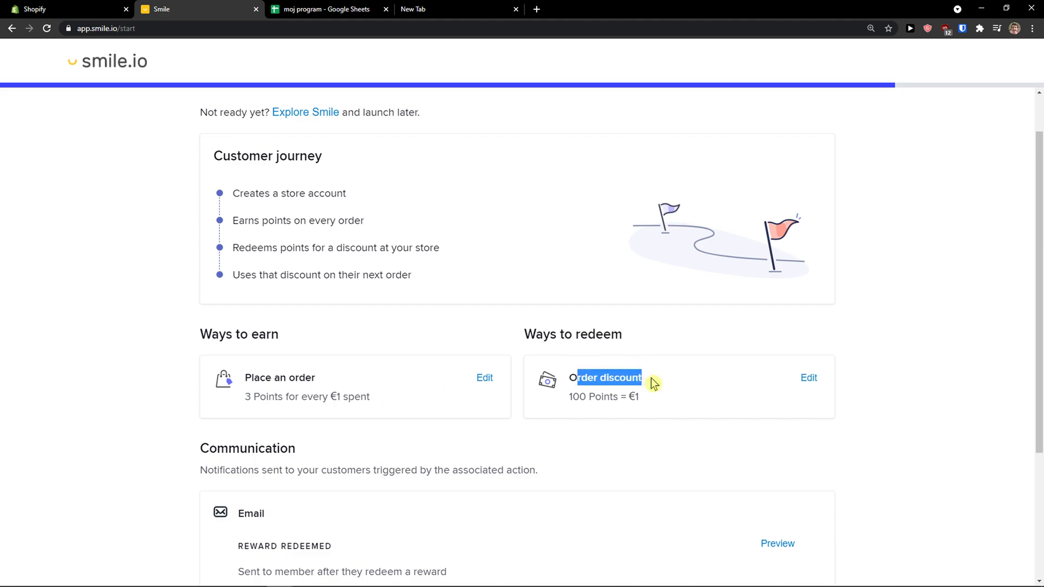
{"action": "left_click_drag", "start_coordinate": [575, 403], "coordinate": [627, 398]}
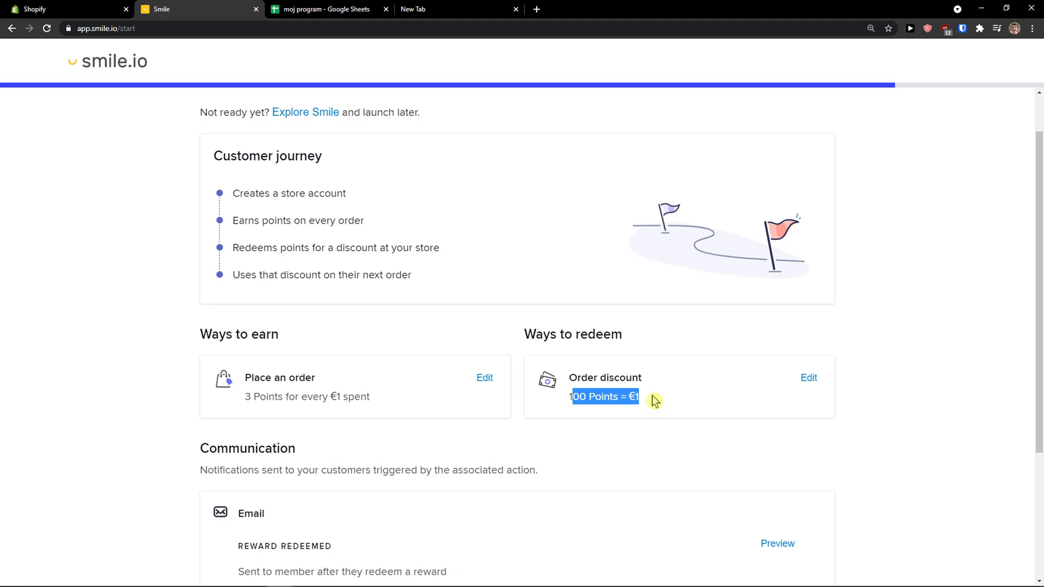
{"action": "scroll", "coordinate": [651, 396], "scroll_direction": "down", "scroll_amount": 3}
{"action": "scroll", "coordinate": [650, 392], "scroll_direction": "up", "scroll_amount": 2}
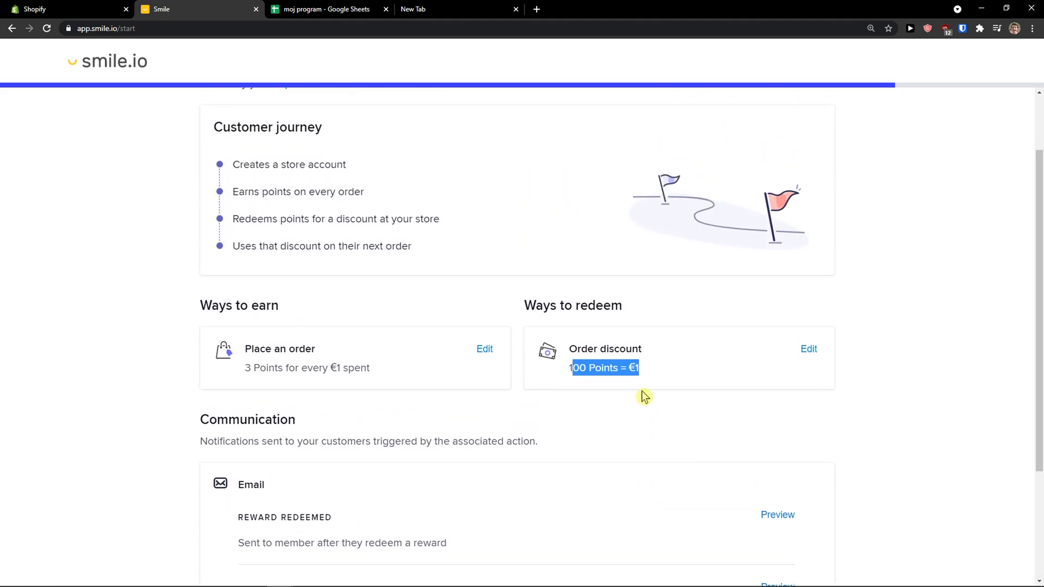
{"action": "scroll", "coordinate": [641, 391], "scroll_direction": "up", "scroll_amount": 1}
{"action": "scroll", "coordinate": [641, 389], "scroll_direction": "down", "scroll_amount": 1}
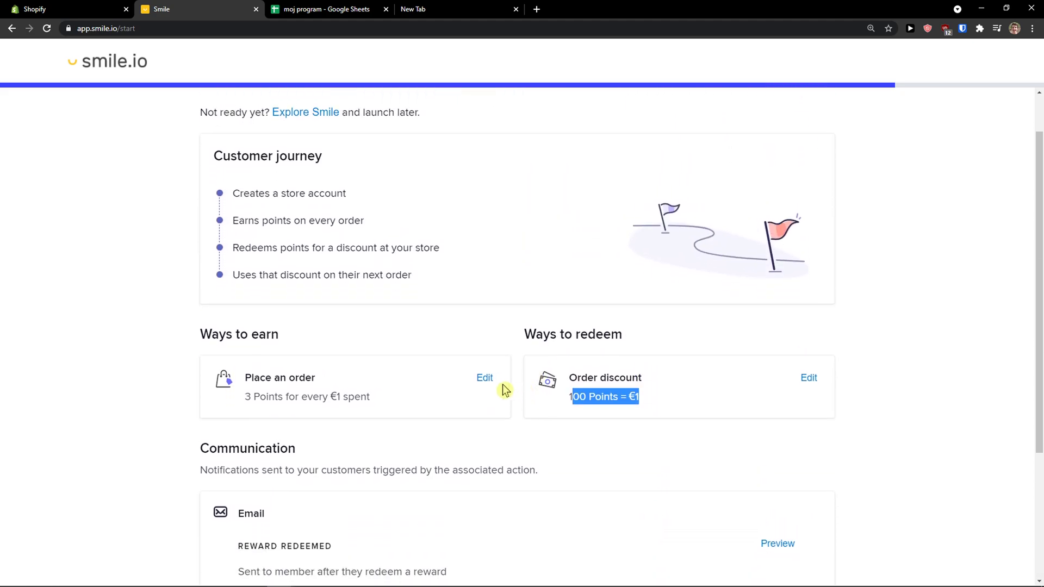
Raise the Place an order earning rate from 3 to 5 points per €1 and save.
{"action": "left_click", "coordinate": [484, 379]}
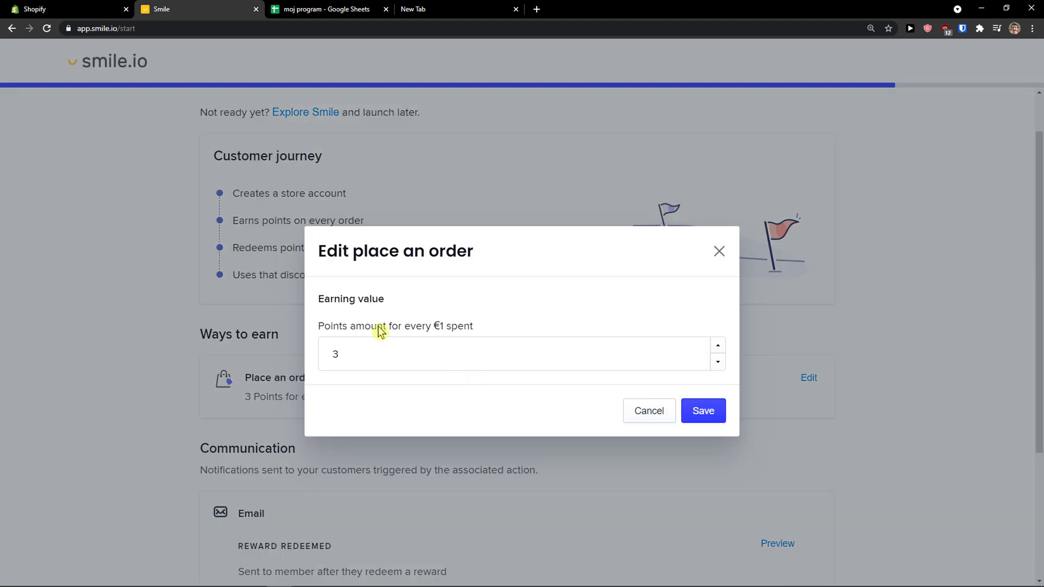
{"action": "left_click_drag", "start_coordinate": [356, 327], "coordinate": [481, 339]}
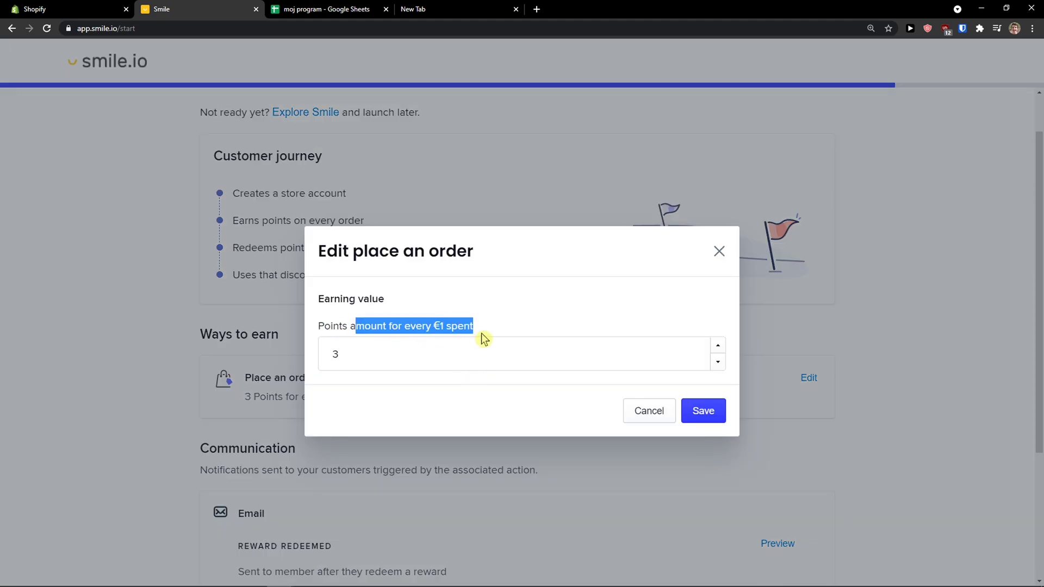
{"action": "left_click", "coordinate": [438, 348]}
{"action": "left_click", "coordinate": [719, 347]}
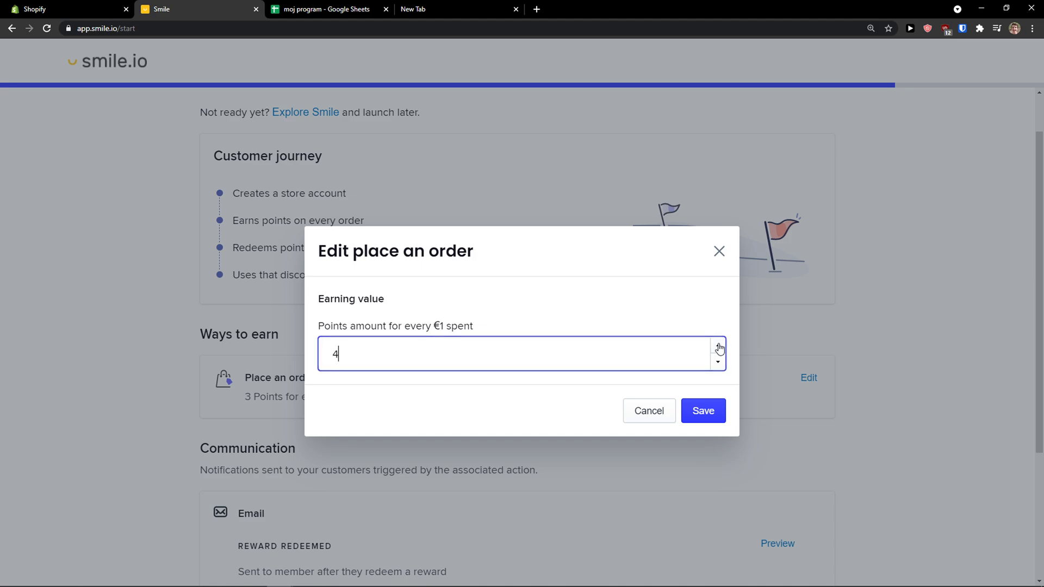
{"action": "double_click", "coordinate": [717, 363]}
{"action": "left_click", "coordinate": [717, 350]}
{"action": "left_click", "coordinate": [712, 406]}
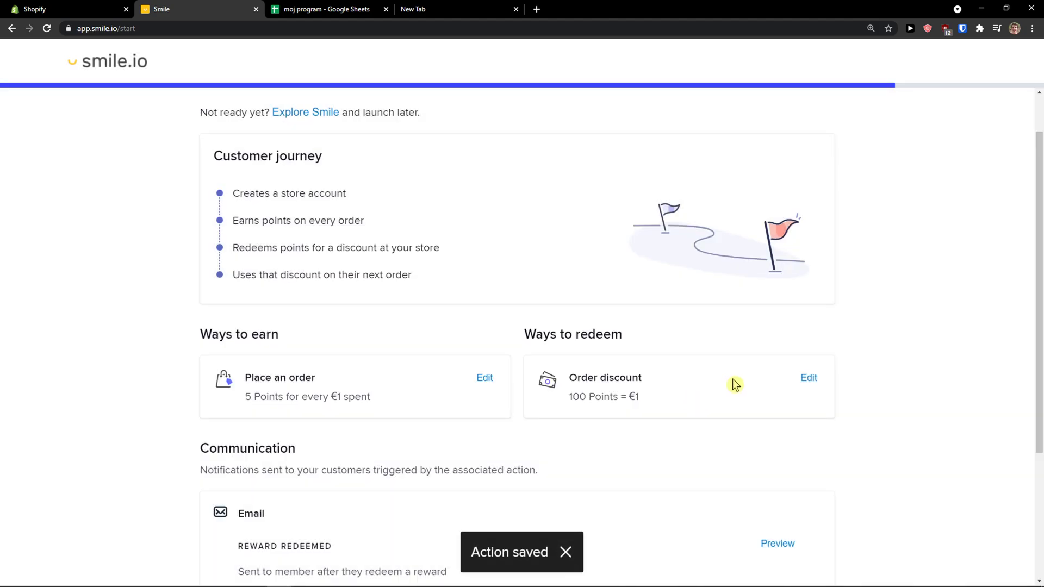
{"action": "left_click", "coordinate": [807, 379]}
{"action": "left_click", "coordinate": [717, 319]}
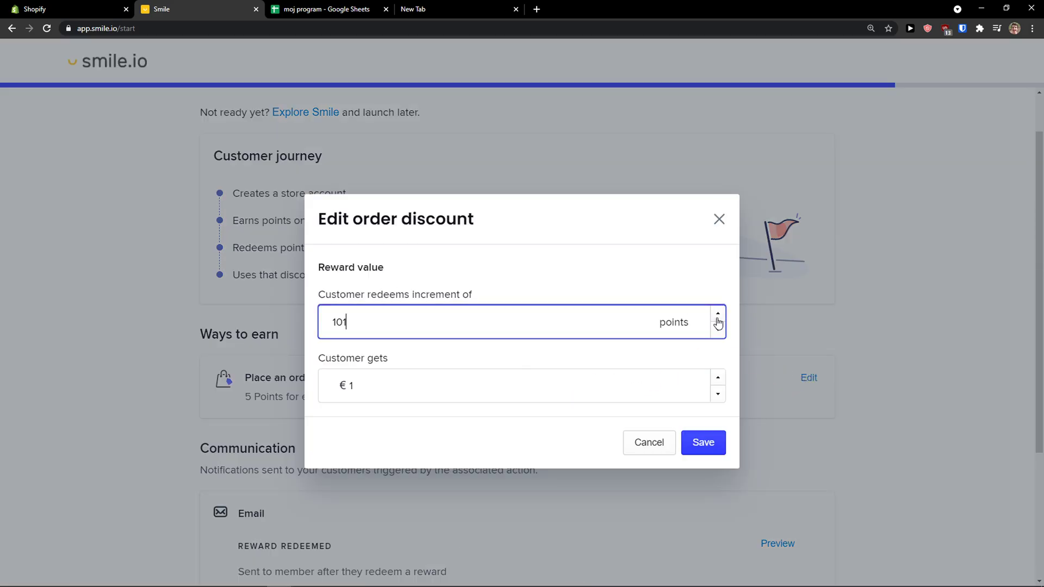
{"action": "left_click", "coordinate": [717, 332]}
{"action": "double_click", "coordinate": [362, 390]}
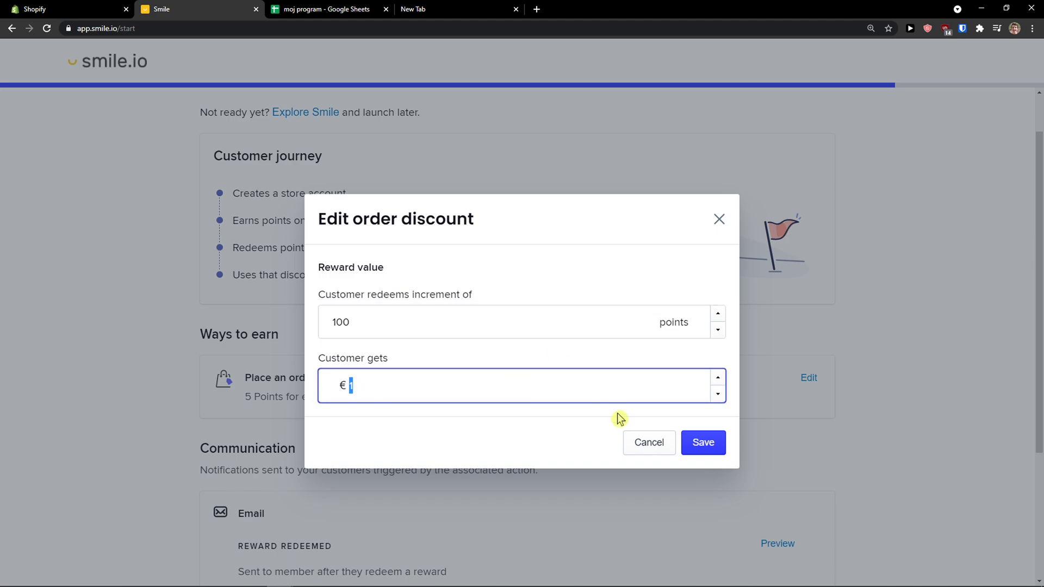
{"action": "left_click", "coordinate": [700, 443]}
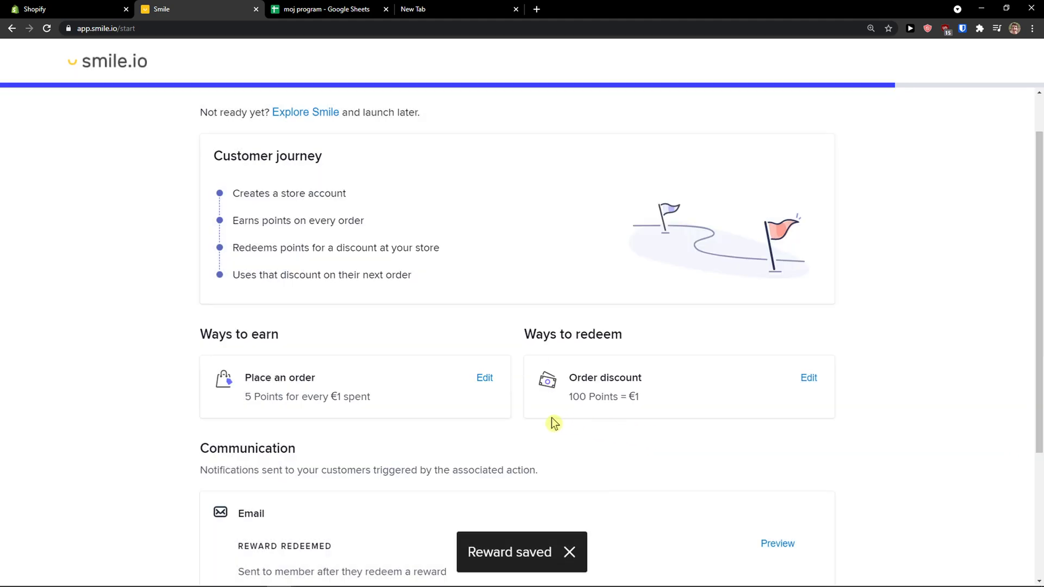
{"action": "scroll", "coordinate": [552, 422], "scroll_direction": "up", "scroll_amount": 1}
{"action": "scroll", "coordinate": [547, 420], "scroll_direction": "down", "scroll_amount": 2}
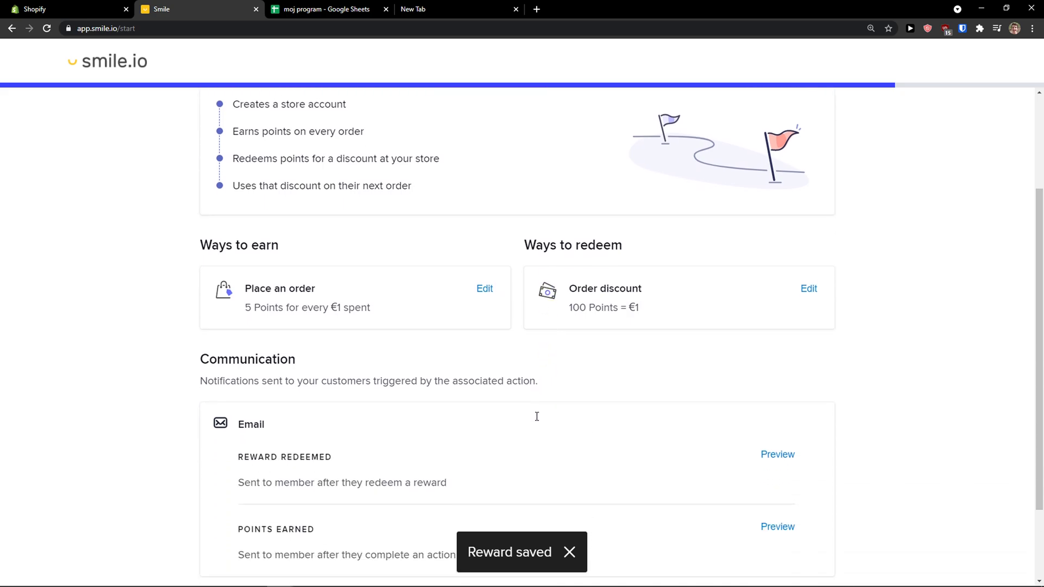
{"action": "scroll", "coordinate": [536, 416], "scroll_direction": "down", "scroll_amount": 2}
{"action": "left_click_drag", "start_coordinate": [221, 313], "coordinate": [565, 326]}
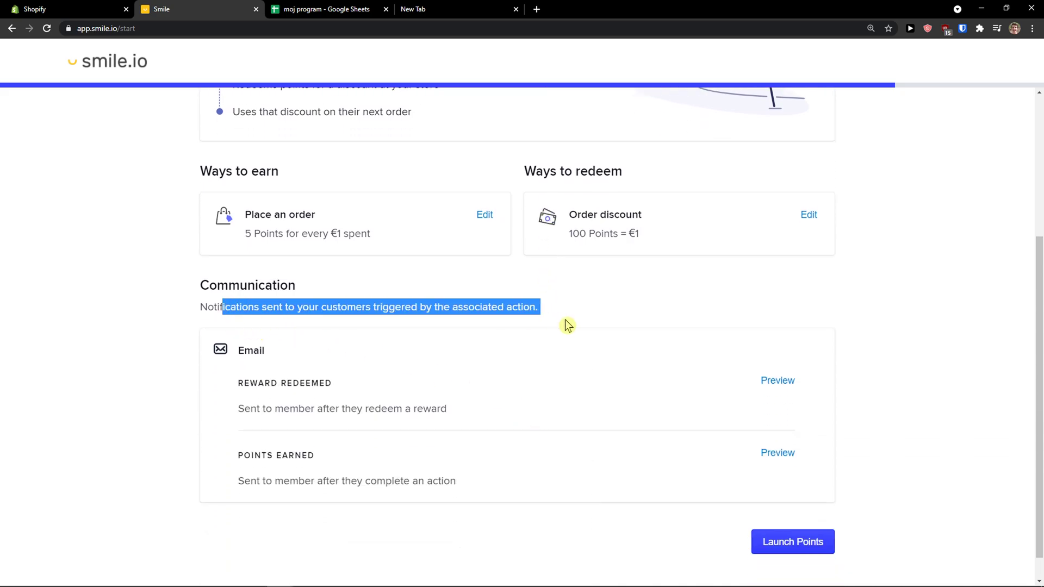
{"action": "left_click_drag", "start_coordinate": [260, 383], "coordinate": [368, 394]}
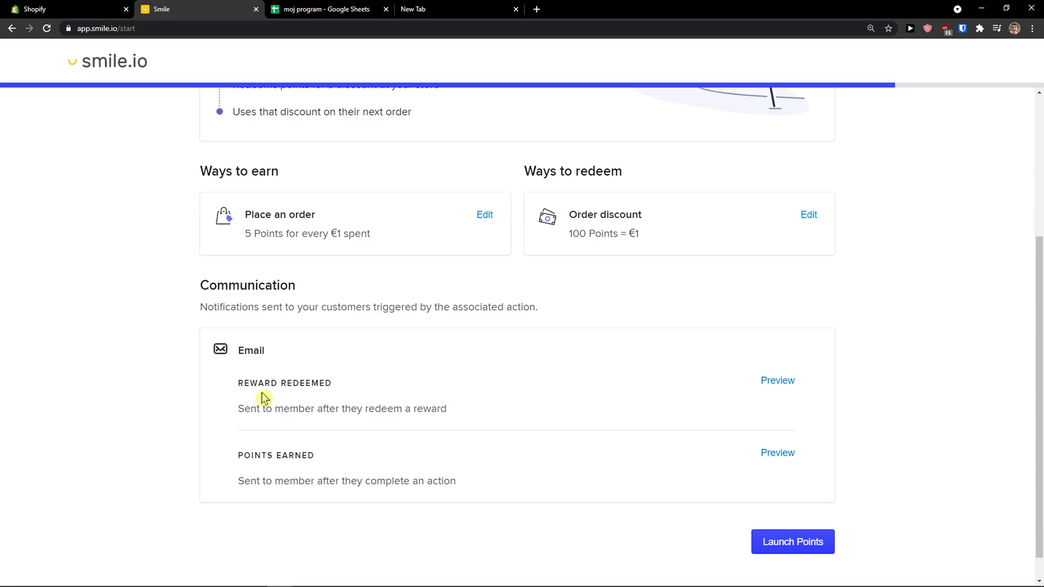
{"action": "scroll", "coordinate": [364, 410], "scroll_direction": "down", "scroll_amount": 1}
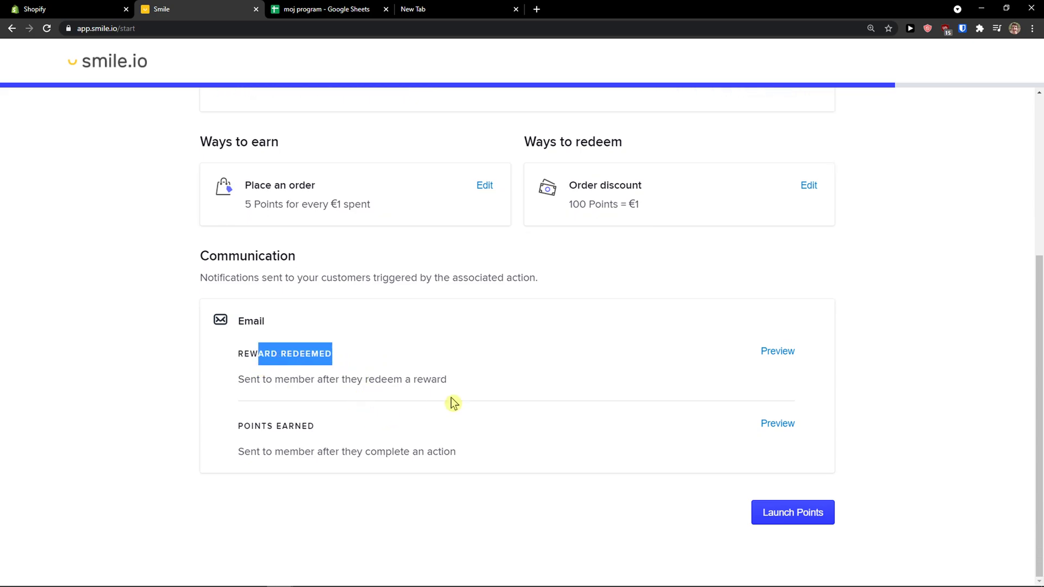
{"action": "left_click", "coordinate": [771, 352]}
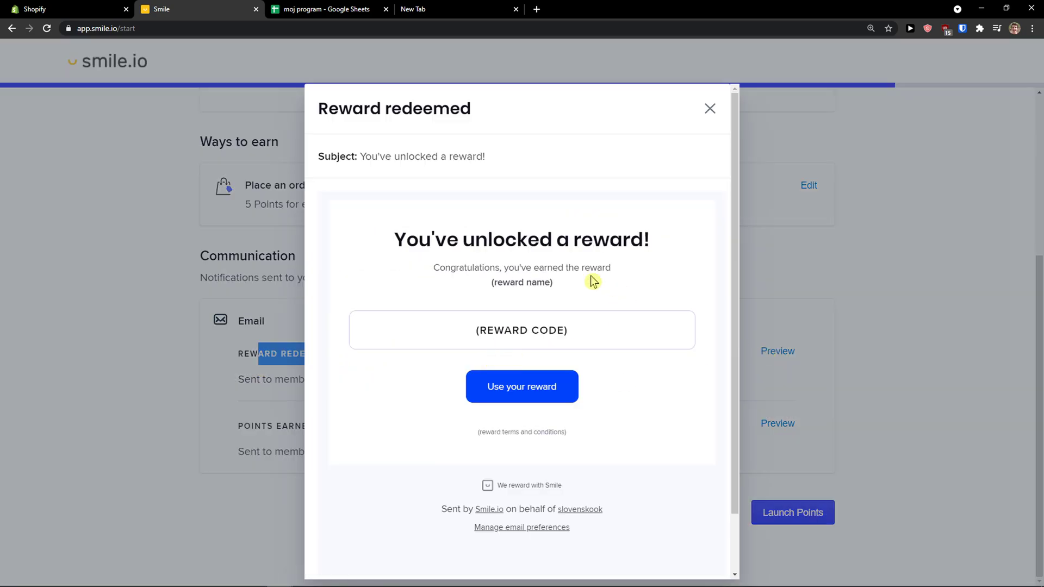
{"action": "mouse_move", "coordinate": [440, 268]}
{"action": "left_mouse_down"}
{"action": "mouse_move", "coordinate": [621, 273]}
{"action": "mouse_move", "coordinate": [478, 286]}
{"action": "left_mouse_up"}
{"action": "left_click", "coordinate": [587, 280]}
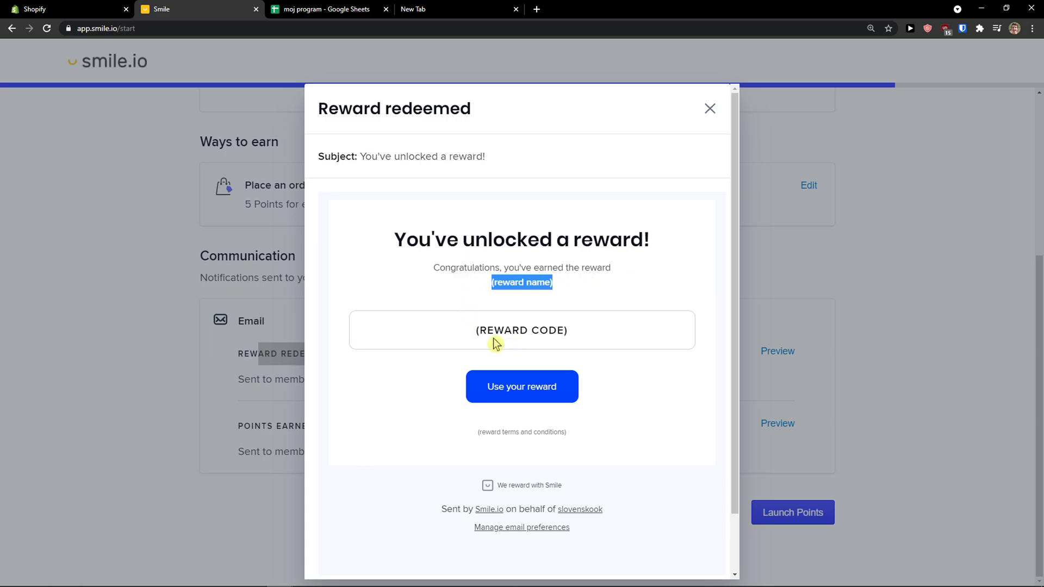
{"action": "left_click_drag", "start_coordinate": [475, 331], "coordinate": [561, 332]}
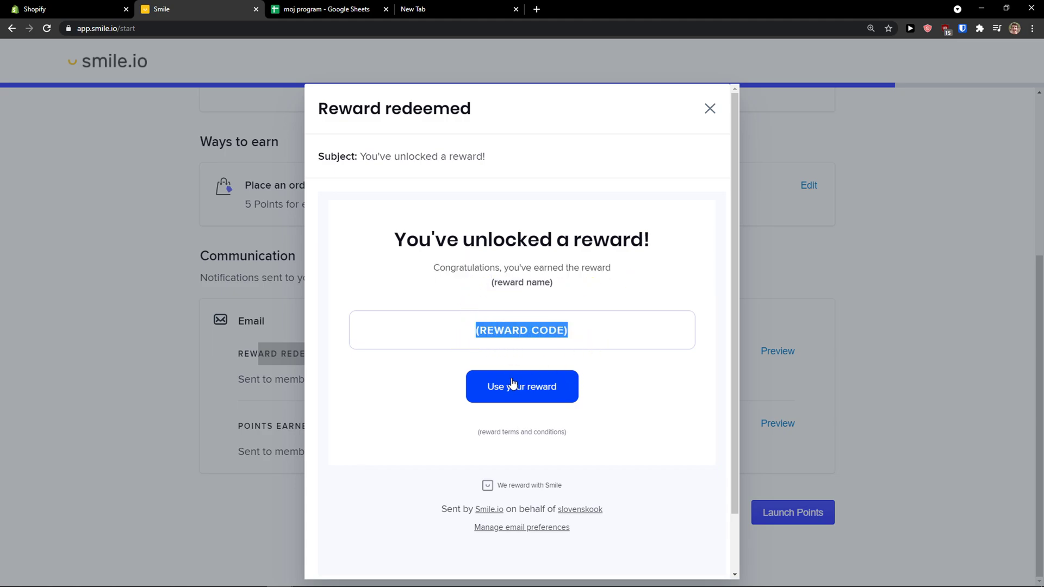
{"action": "left_click", "coordinate": [708, 115]}
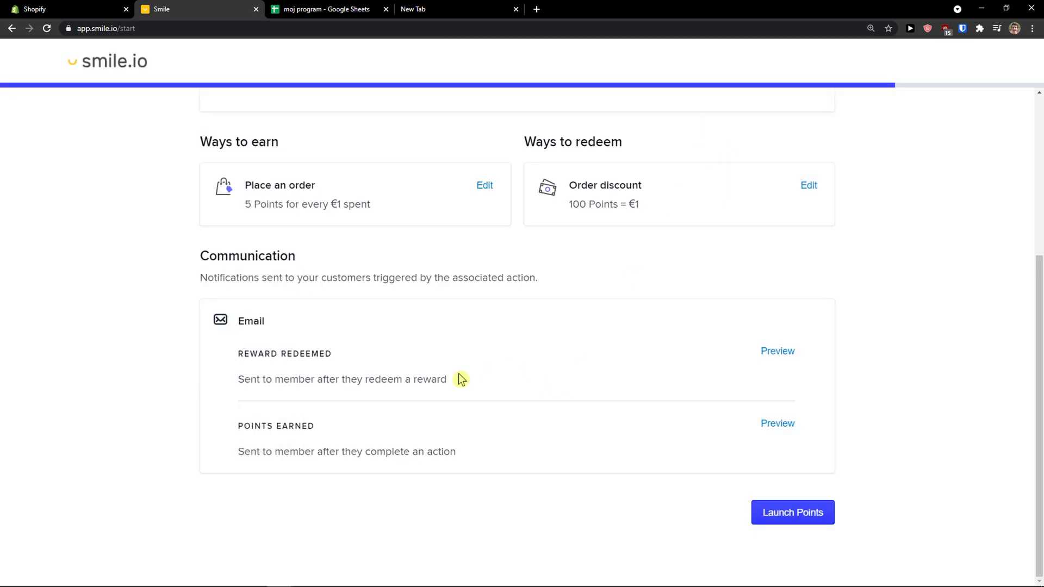
{"action": "left_click_drag", "start_coordinate": [242, 454], "coordinate": [461, 456]}
{"action": "left_click", "coordinate": [767, 430]}
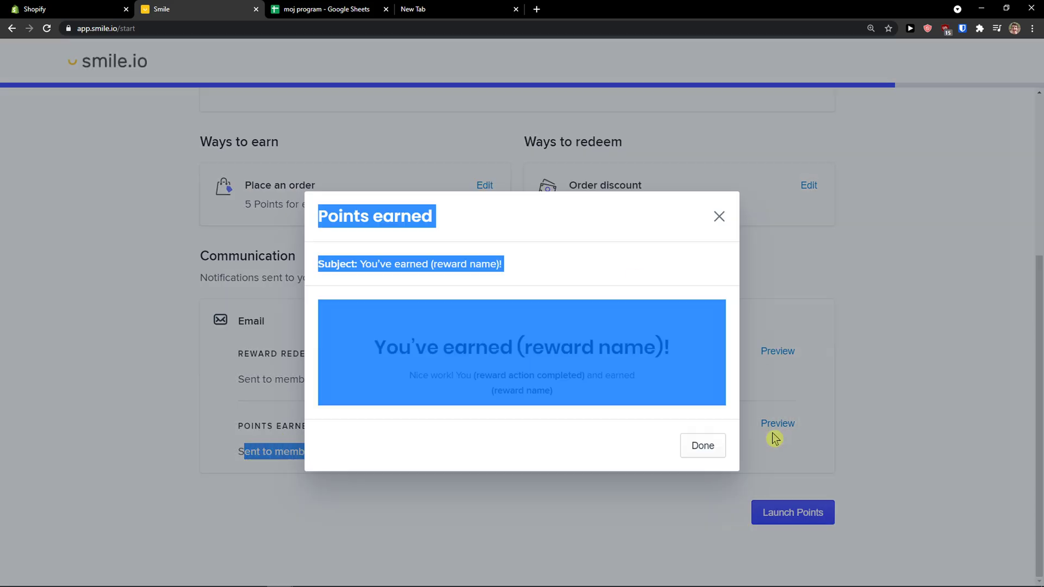
{"action": "left_click", "coordinate": [626, 385]}
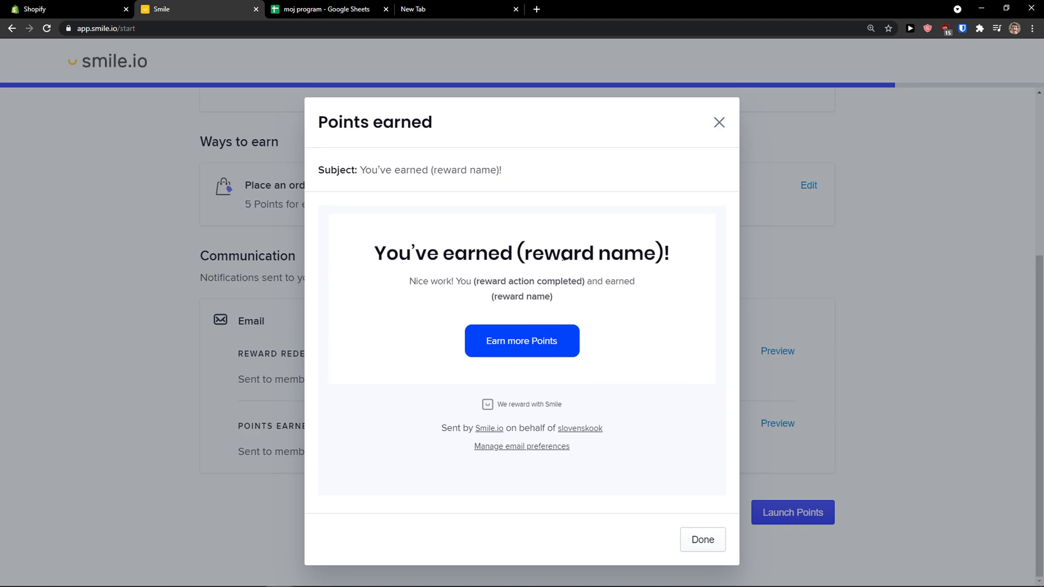
{"action": "left_click_drag", "start_coordinate": [489, 253], "coordinate": [669, 245]}
{"action": "left_click", "coordinate": [521, 254]}
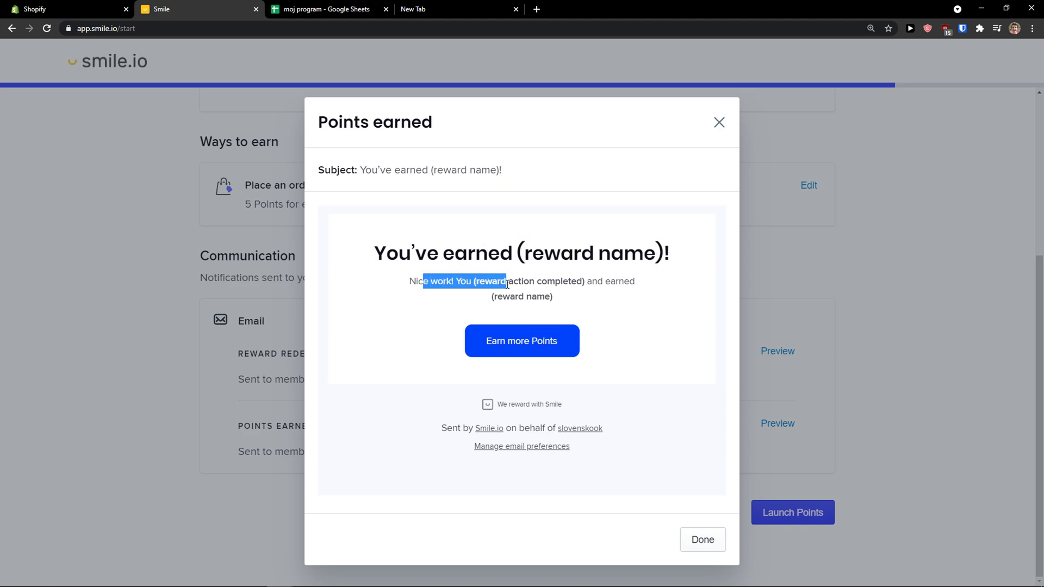
{"action": "left_click_drag", "start_coordinate": [432, 279], "coordinate": [589, 281]}
{"action": "mouse_move", "coordinate": [589, 282]}
{"action": "left_mouse_down"}
{"action": "mouse_move", "coordinate": [507, 277]}
{"action": "mouse_move", "coordinate": [578, 299]}
{"action": "left_mouse_up"}
{"action": "left_click", "coordinate": [476, 280]}
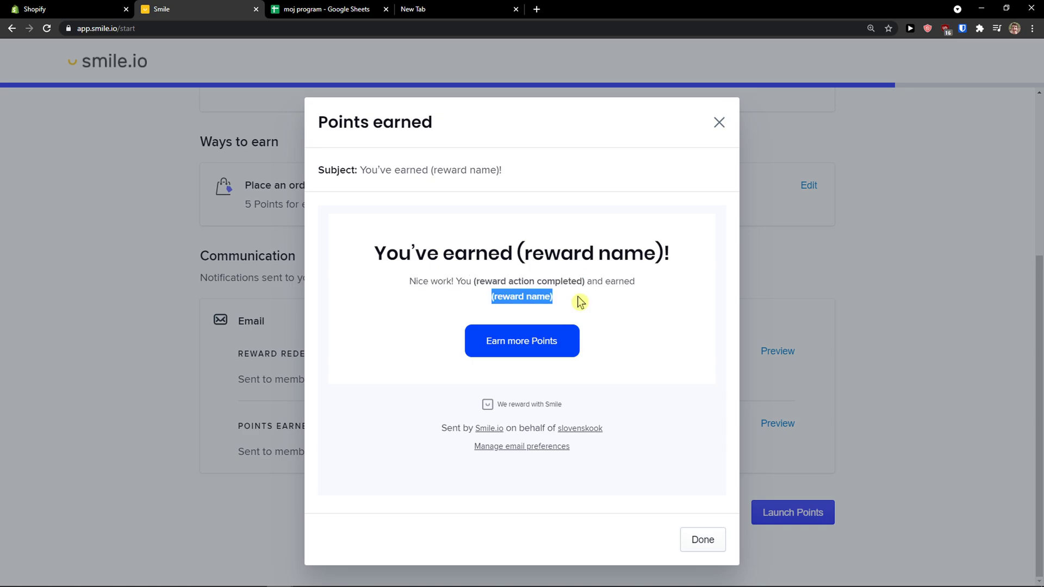
{"action": "left_click", "coordinate": [486, 279]}
{"action": "left_click", "coordinate": [719, 122]}
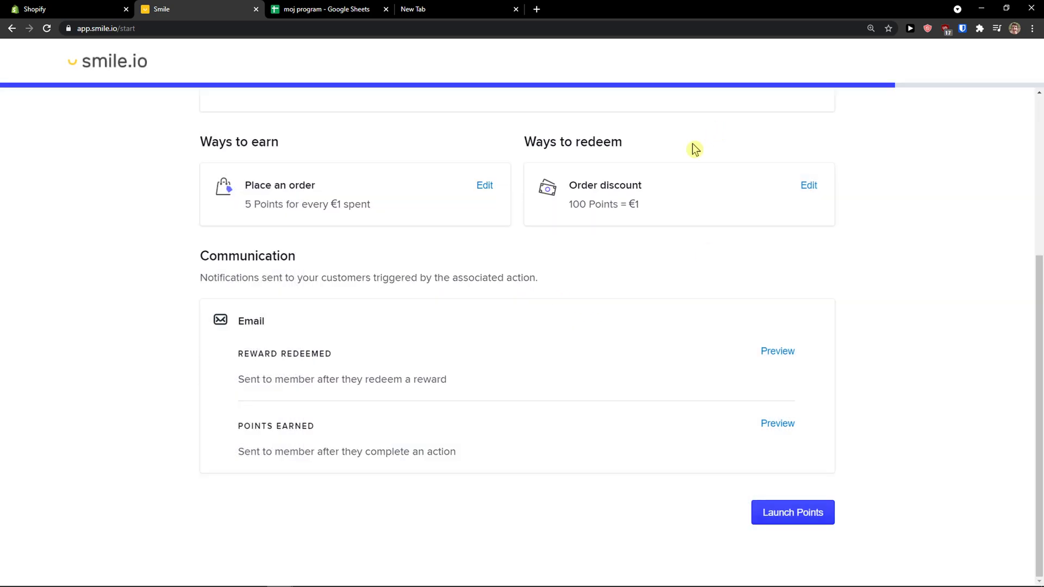
{"action": "scroll", "coordinate": [839, 366], "scroll_direction": "up", "scroll_amount": 2}
{"action": "scroll", "coordinate": [832, 364], "scroll_direction": "up", "scroll_amount": 1}
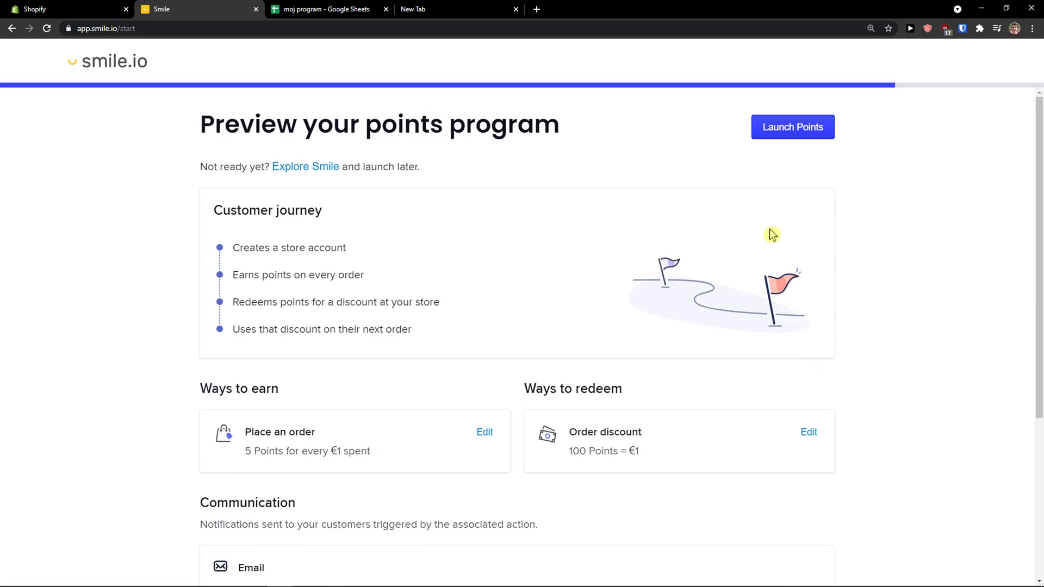
{"action": "scroll", "coordinate": [706, 318], "scroll_direction": "down", "scroll_amount": 3}
{"action": "scroll", "coordinate": [735, 245], "scroll_direction": "up", "scroll_amount": 3}
Launch the Coffe Perks points program and wait for the dashboard to load.
{"action": "left_click", "coordinate": [783, 131]}
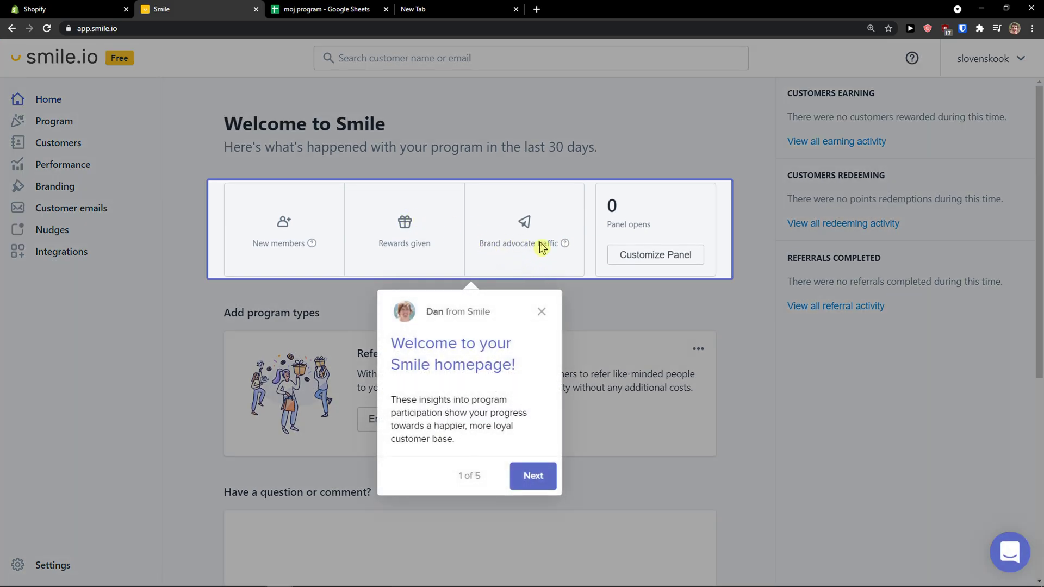
Read the welcome tour introduction and New members steps.
{"action": "left_click_drag", "start_coordinate": [393, 344], "coordinate": [523, 380]}
{"action": "left_click_drag", "start_coordinate": [407, 400], "coordinate": [475, 443]}
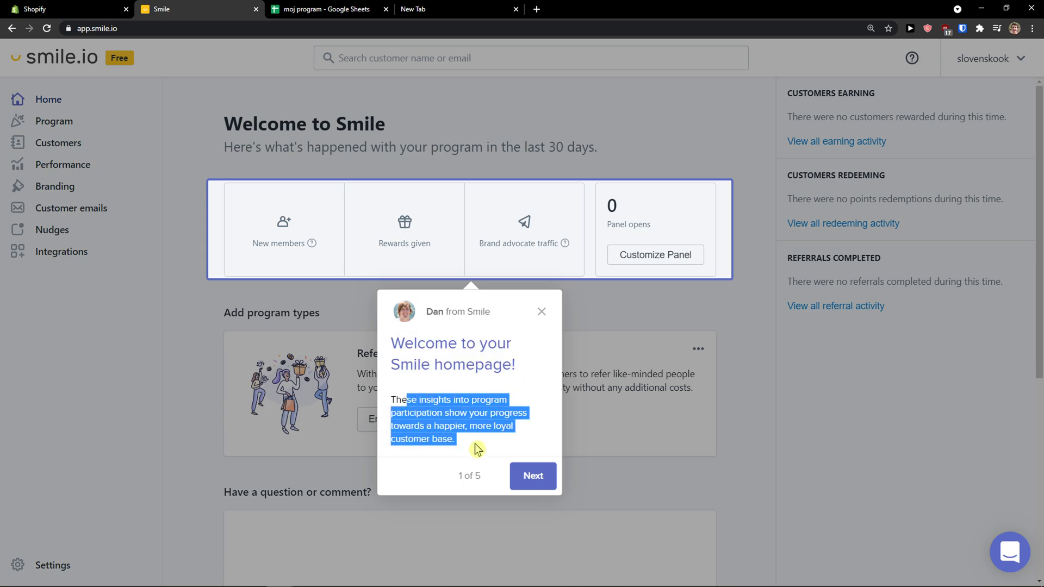
{"action": "left_click", "coordinate": [533, 476]}
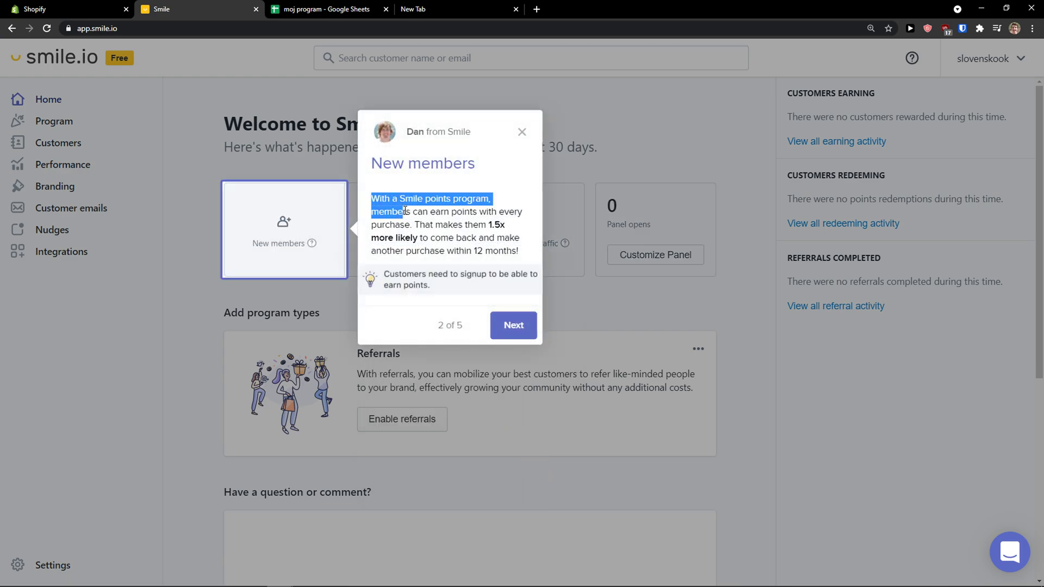
{"action": "left_click_drag", "start_coordinate": [418, 217], "coordinate": [449, 237]}
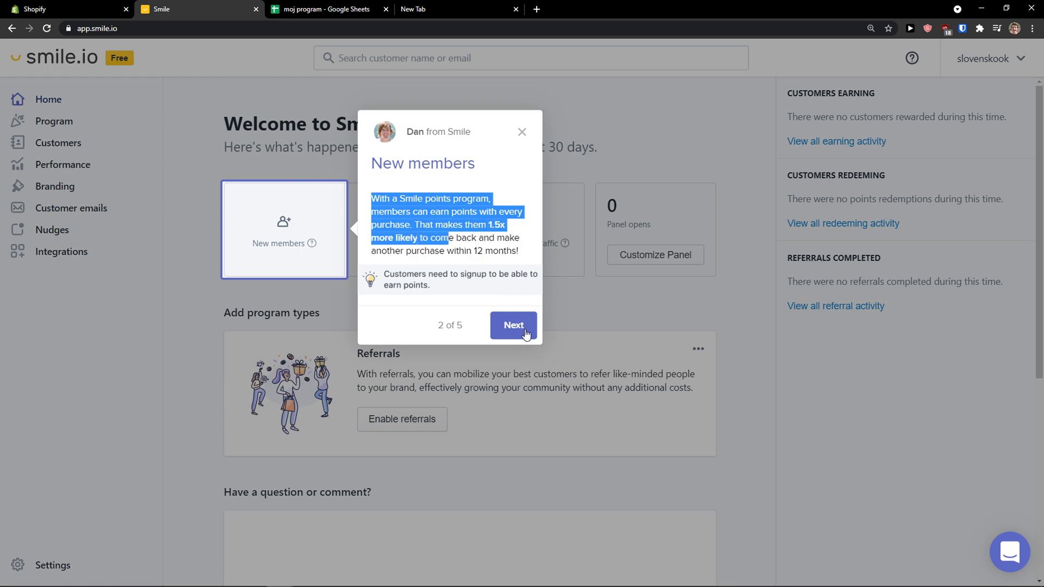
{"action": "left_click", "coordinate": [522, 333]}
Go through the Rewards and Advocate traffic steps, finish the tour and close the review request.
{"action": "left_click_drag", "start_coordinate": [330, 378], "coordinate": [396, 391]}
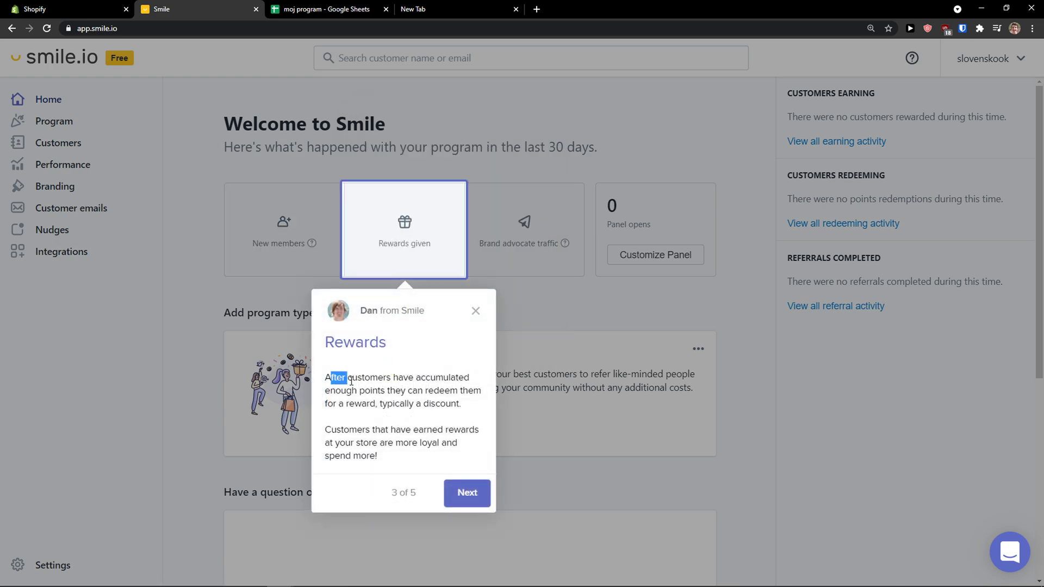
{"action": "left_click", "coordinate": [462, 504]}
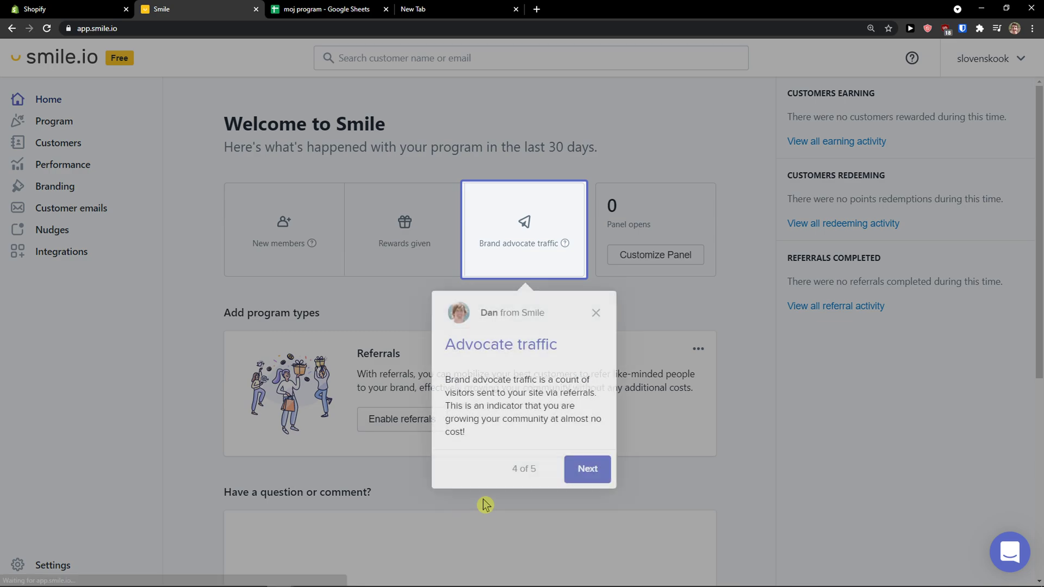
{"action": "mouse_move", "coordinate": [445, 378]}
{"action": "left_mouse_down"}
{"action": "mouse_move", "coordinate": [490, 406]}
{"action": "mouse_move", "coordinate": [602, 397]}
{"action": "mouse_move", "coordinate": [596, 408]}
{"action": "mouse_move", "coordinate": [493, 435]}
{"action": "left_mouse_up"}
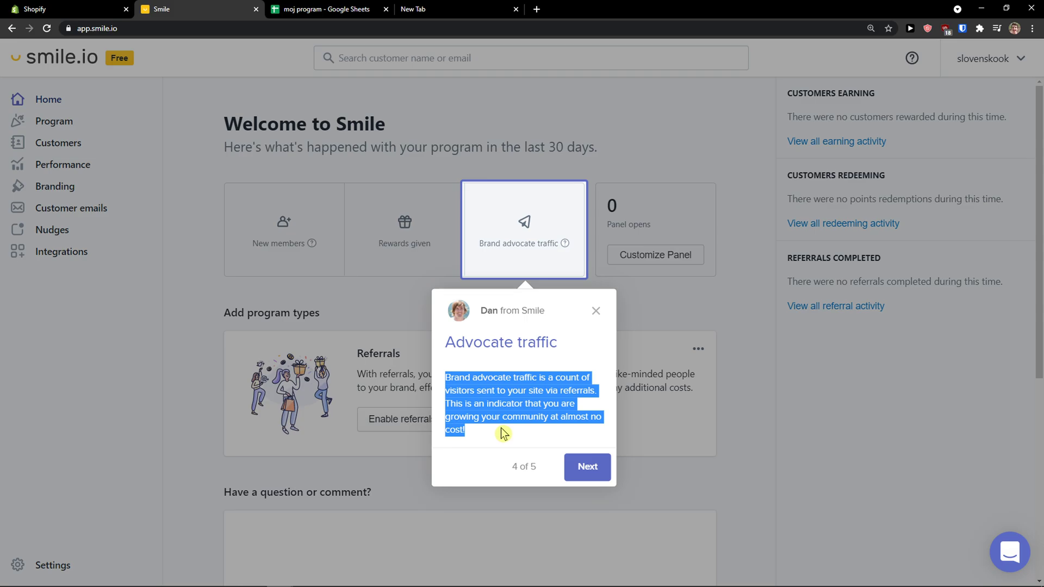
{"action": "left_click", "coordinate": [585, 466]}
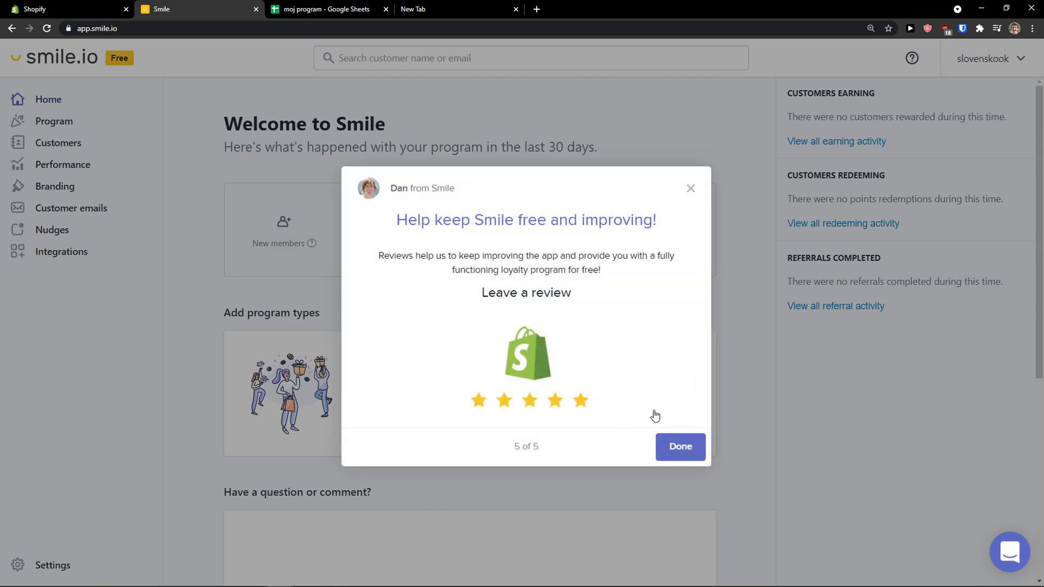
{"action": "left_click", "coordinate": [693, 457]}
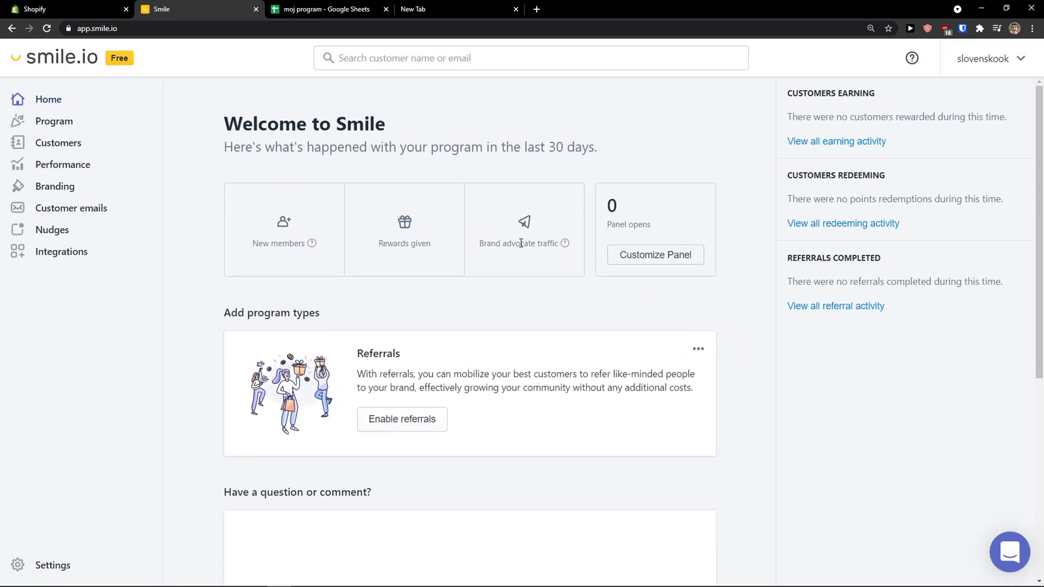
Clear a stray highlight and enable referrals from the Referrals card.
{"action": "left_click_drag", "start_coordinate": [486, 243], "coordinate": [533, 247]}
{"action": "left_click", "coordinate": [545, 286]}
{"action": "scroll", "coordinate": [274, 238], "scroll_direction": "down", "scroll_amount": 2}
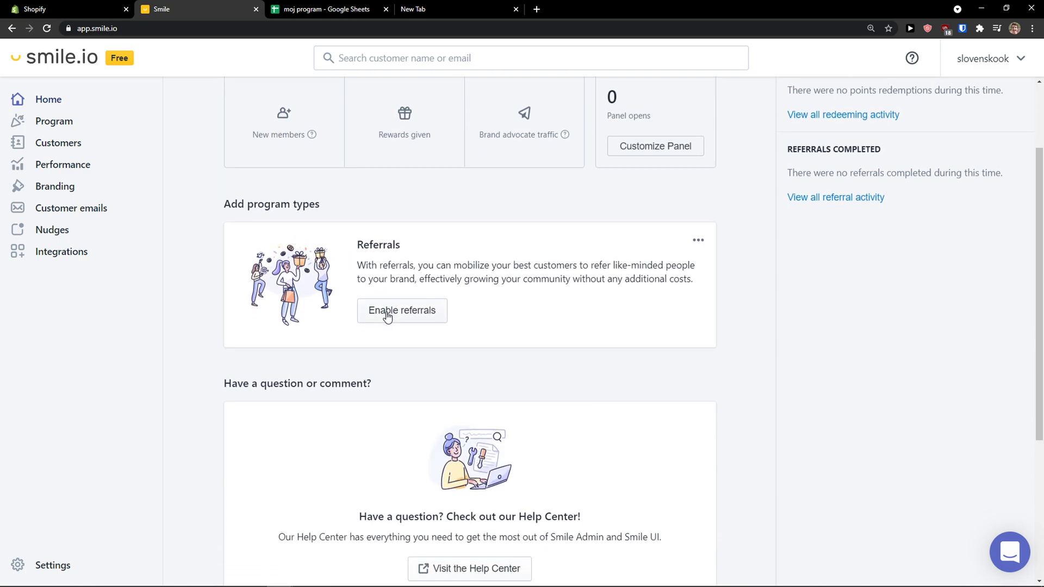
{"action": "scroll", "coordinate": [386, 318], "scroll_direction": "up", "scroll_amount": 1}
{"action": "left_click", "coordinate": [401, 364]}
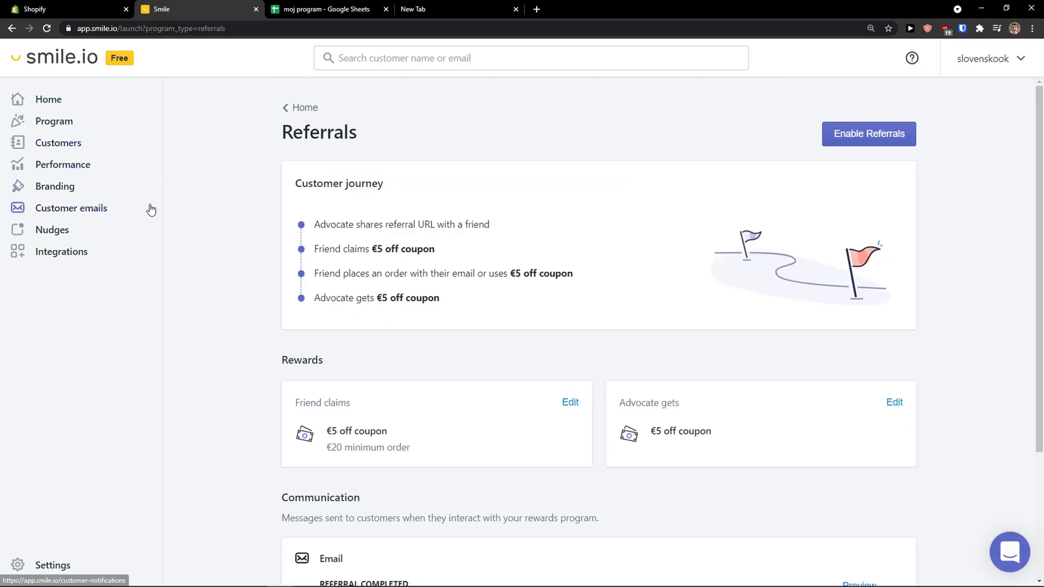
{"action": "scroll", "coordinate": [318, 254], "scroll_direction": "down", "scroll_amount": 1}
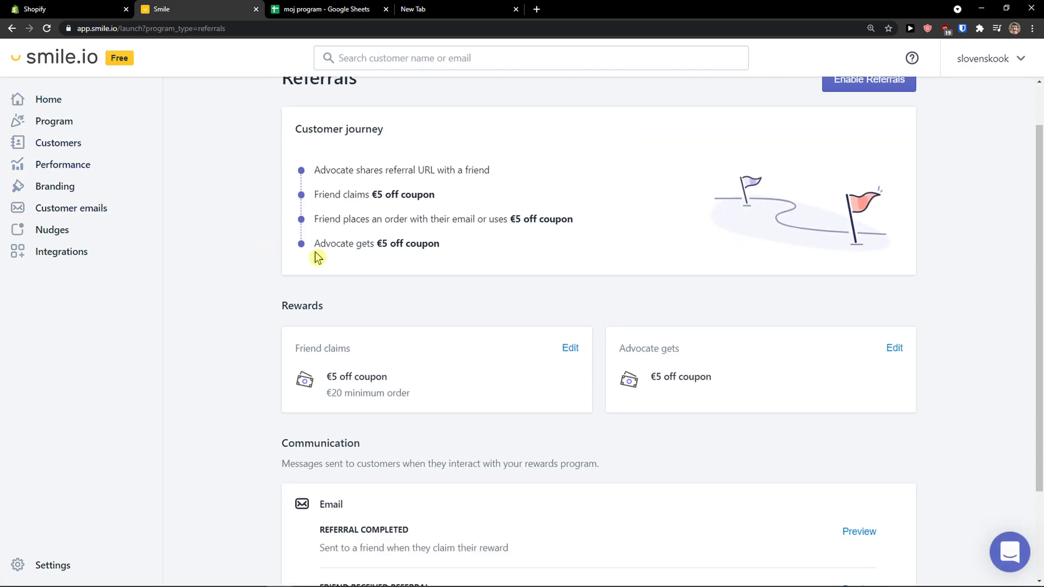
{"action": "scroll", "coordinate": [317, 249], "scroll_direction": "up", "scroll_amount": 1}
{"action": "left_click_drag", "start_coordinate": [295, 185], "coordinate": [409, 194]}
Review the Referrals journey steps and open the friend's €5 off coupon reward for editing.
{"action": "mouse_move", "coordinate": [311, 225]}
{"action": "left_mouse_down"}
{"action": "mouse_move", "coordinate": [505, 240]}
{"action": "mouse_move", "coordinate": [368, 253]}
{"action": "left_mouse_up"}
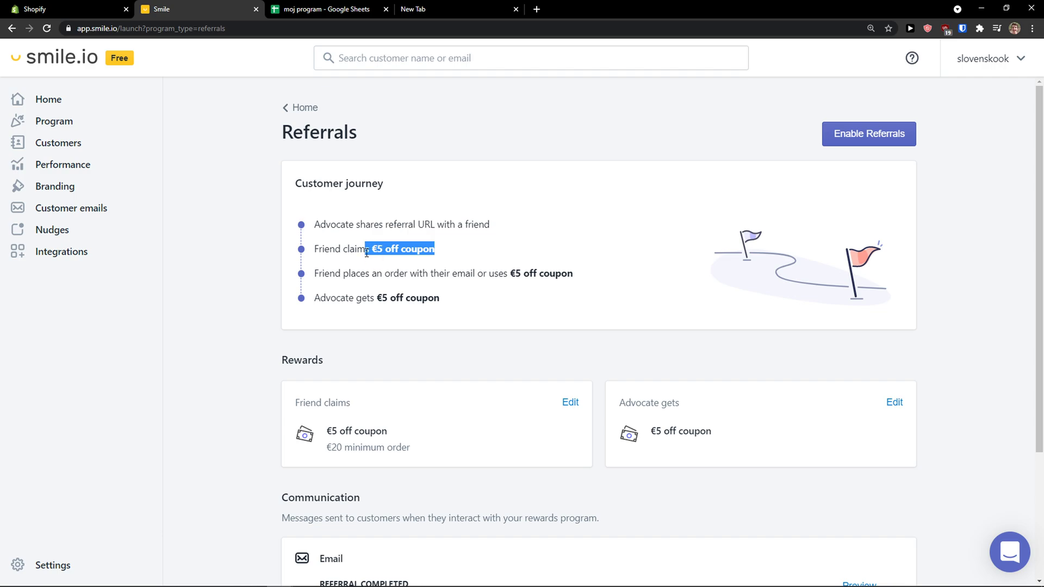
{"action": "left_click_drag", "start_coordinate": [309, 283], "coordinate": [586, 290]}
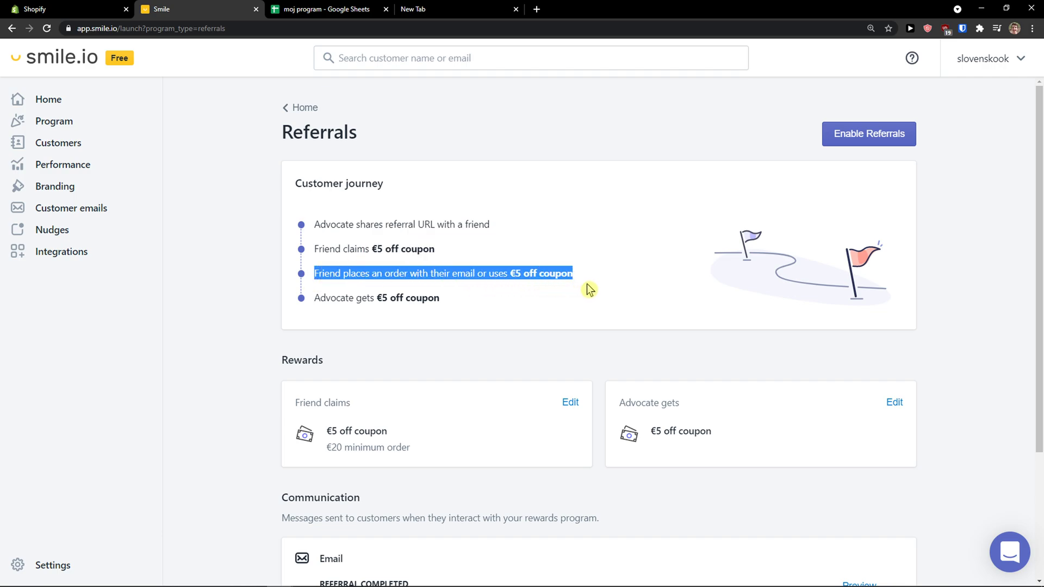
{"action": "left_click", "coordinate": [516, 287]}
{"action": "mouse_move", "coordinate": [442, 298]}
{"action": "left_mouse_down"}
{"action": "mouse_move", "coordinate": [330, 299]}
{"action": "mouse_move", "coordinate": [356, 301]}
{"action": "left_mouse_up"}
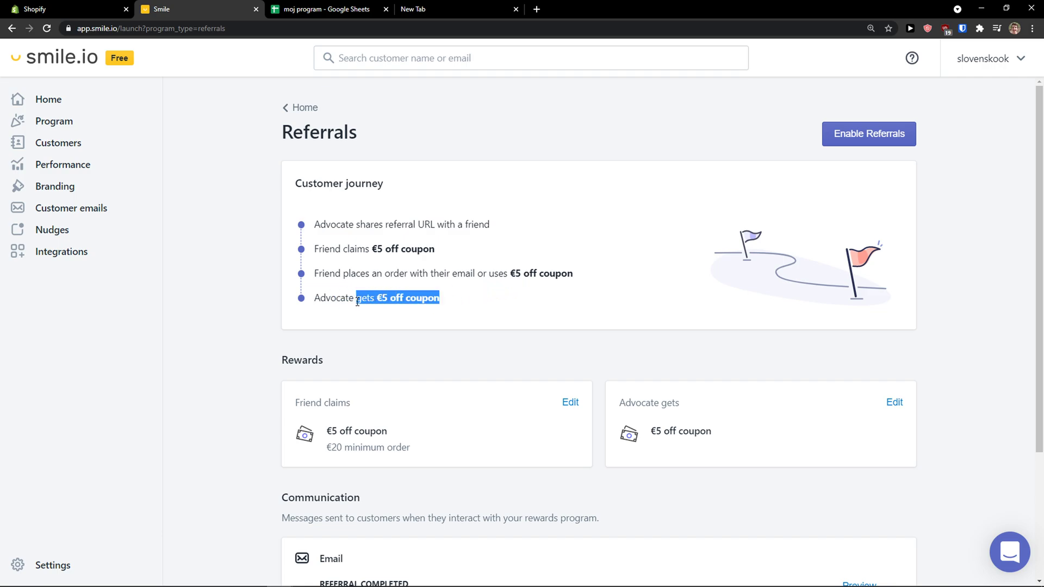
{"action": "left_click", "coordinate": [385, 301]}
{"action": "scroll", "coordinate": [375, 305], "scroll_direction": "down", "scroll_amount": 2}
{"action": "scroll", "coordinate": [343, 302], "scroll_direction": "up", "scroll_amount": 2}
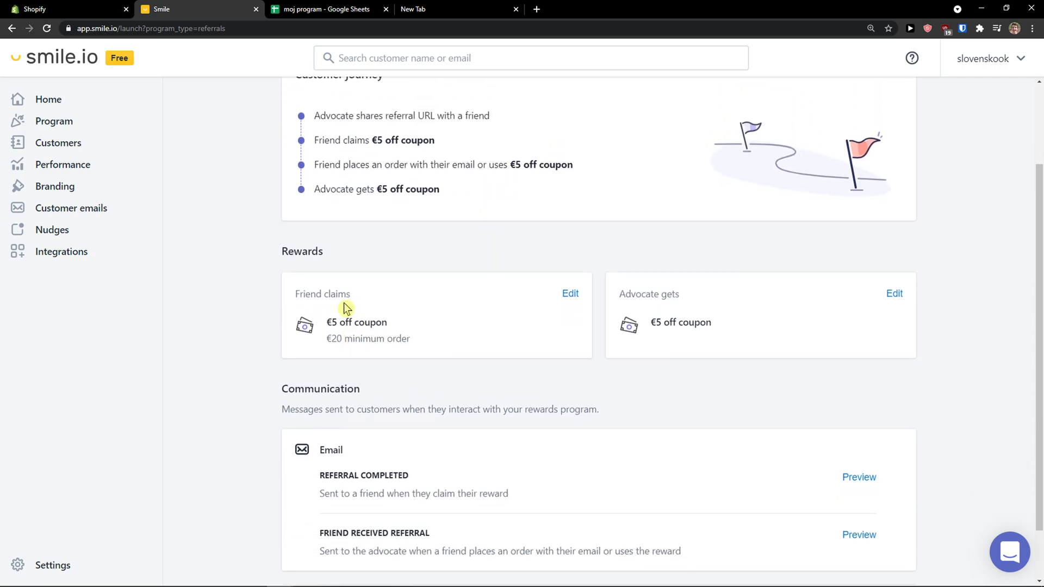
{"action": "scroll", "coordinate": [329, 306], "scroll_direction": "down", "scroll_amount": 2}
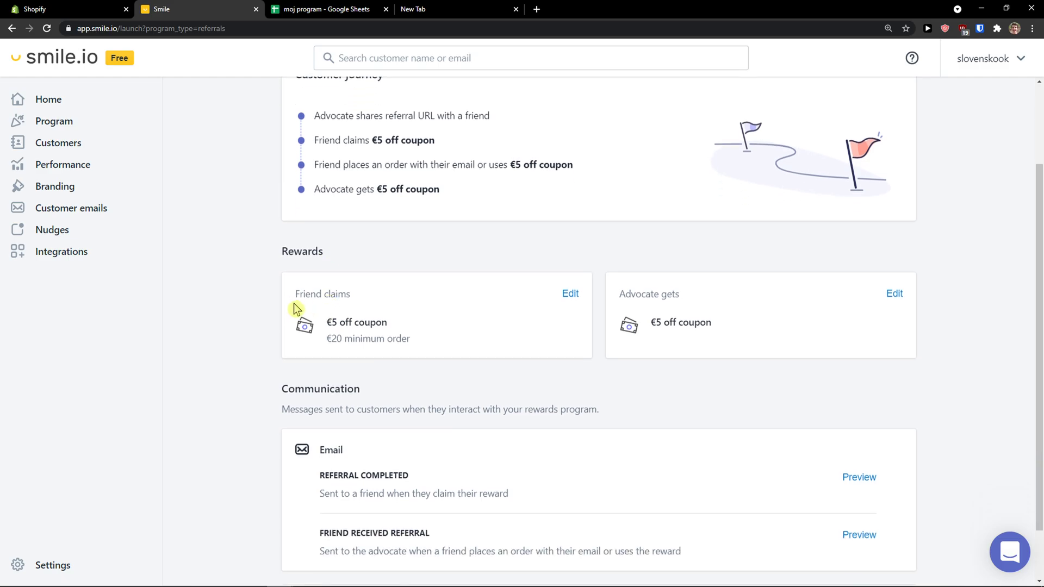
{"action": "left_click_drag", "start_coordinate": [353, 297], "coordinate": [400, 329]}
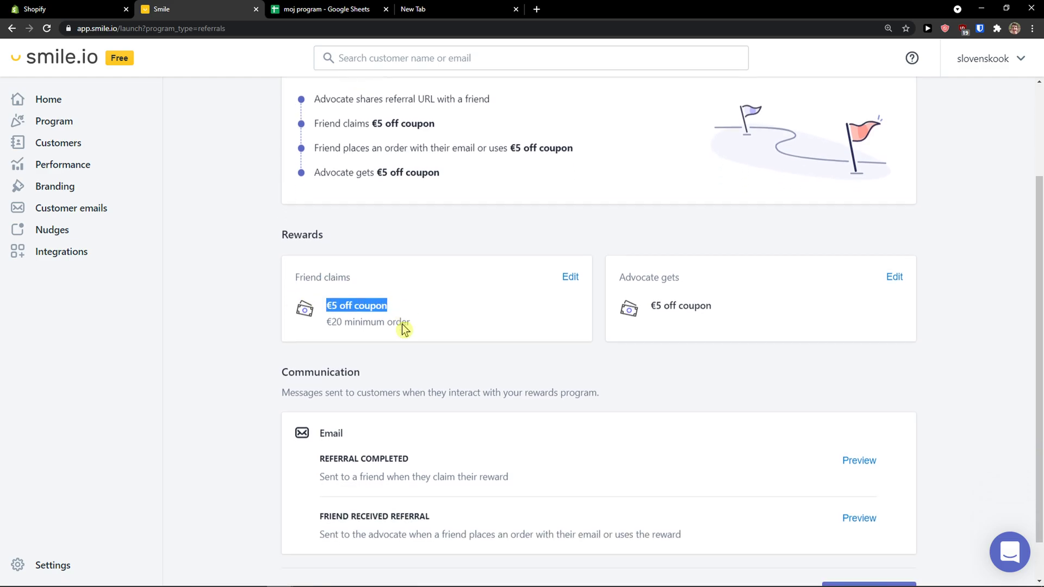
{"action": "scroll", "coordinate": [490, 294], "scroll_direction": "down", "scroll_amount": 1}
{"action": "left_click", "coordinate": [571, 242]}
Inspect the friend's coupon, €5 off with a €20 minimum, and close the editor unchanged.
{"action": "left_click", "coordinate": [391, 280]}
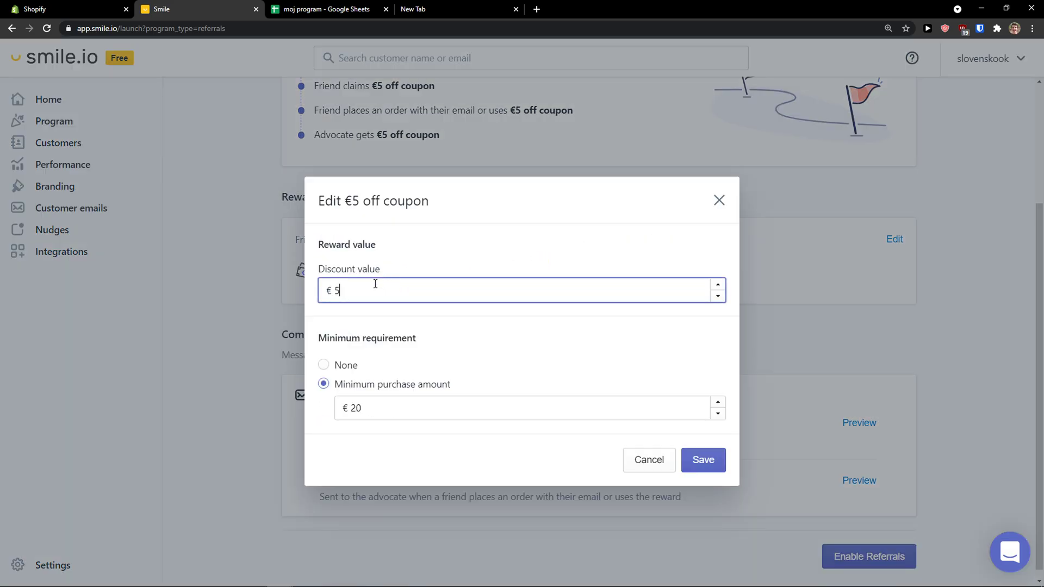
{"action": "left_click_drag", "start_coordinate": [347, 291], "coordinate": [270, 303]}
{"action": "left_click", "coordinate": [428, 408]}
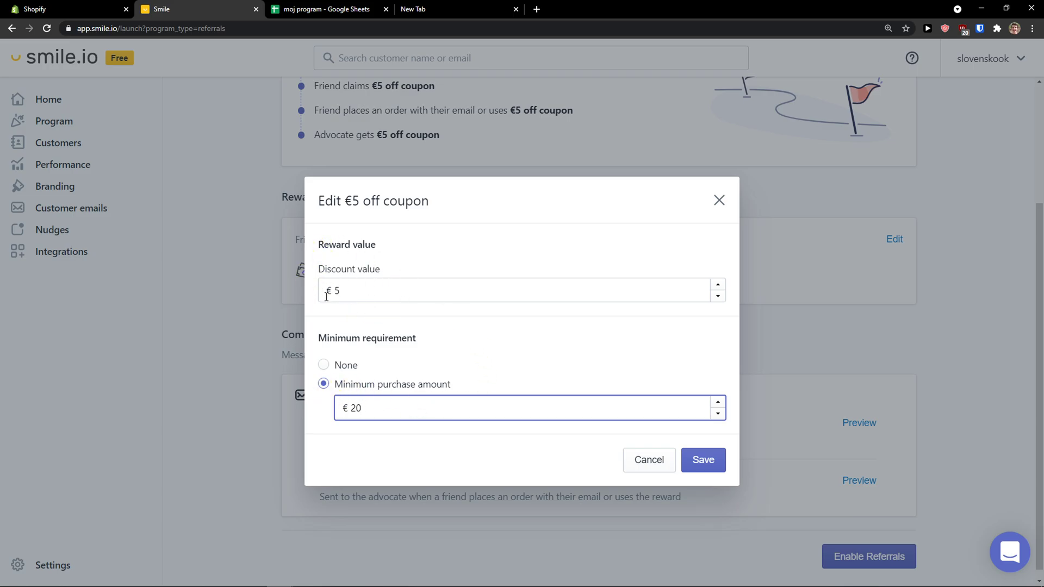
{"action": "left_click", "coordinate": [718, 296]}
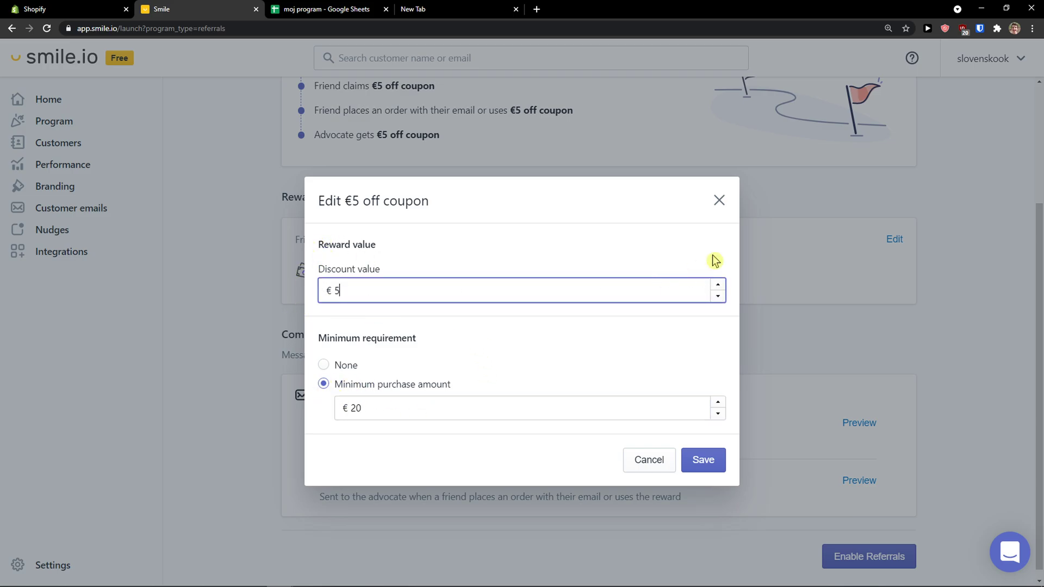
{"action": "left_click", "coordinate": [719, 199]}
{"action": "left_click_drag", "start_coordinate": [627, 257], "coordinate": [651, 242]}
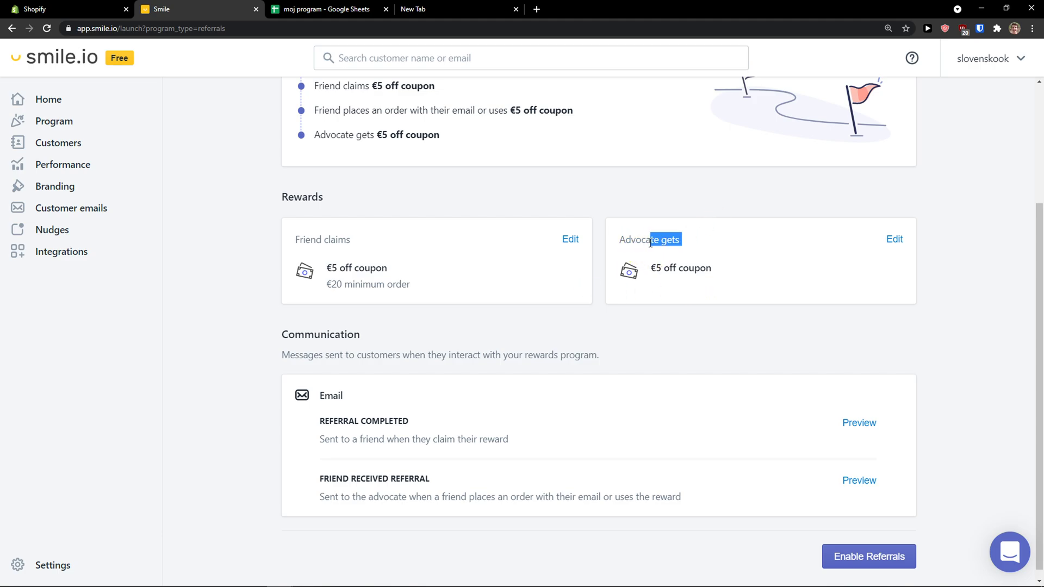
{"action": "left_click", "coordinate": [643, 276]}
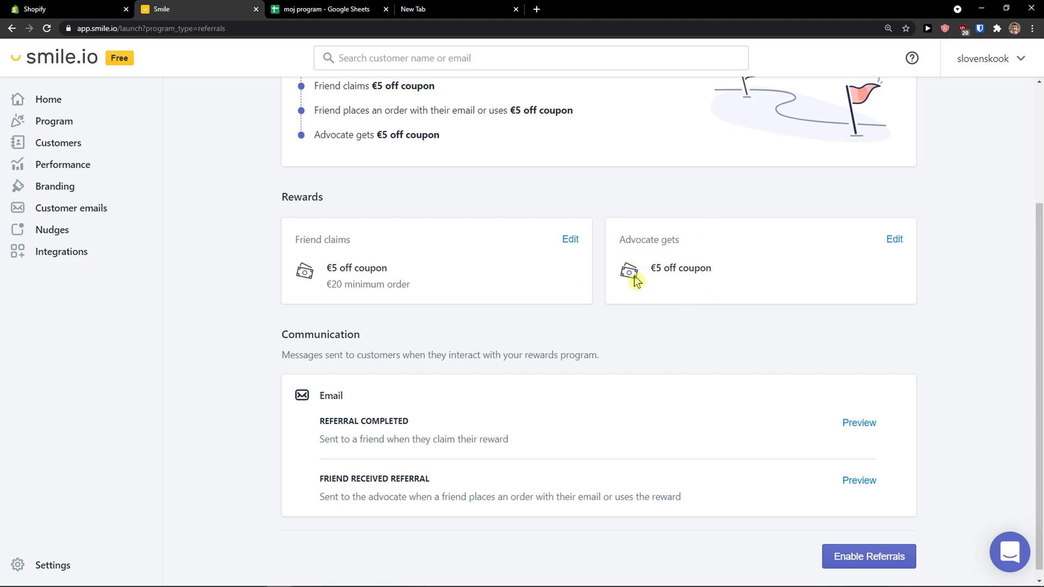
{"action": "scroll", "coordinate": [635, 280], "scroll_direction": "down", "scroll_amount": 1}
{"action": "scroll", "coordinate": [633, 279], "scroll_direction": "up", "scroll_amount": 1}
{"action": "scroll", "coordinate": [634, 282], "scroll_direction": "down", "scroll_amount": 1}
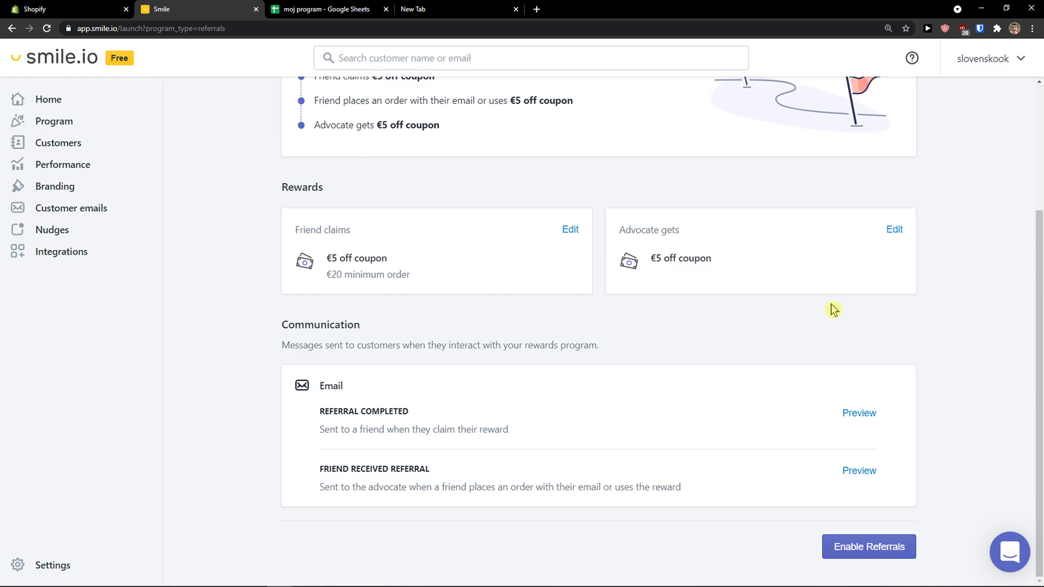
{"action": "scroll", "coordinate": [817, 318], "scroll_direction": "up", "scroll_amount": 3}
Launch referrals, skip past the launch message and welcome tour, and go to Points settings.
{"action": "left_click", "coordinate": [866, 133]}
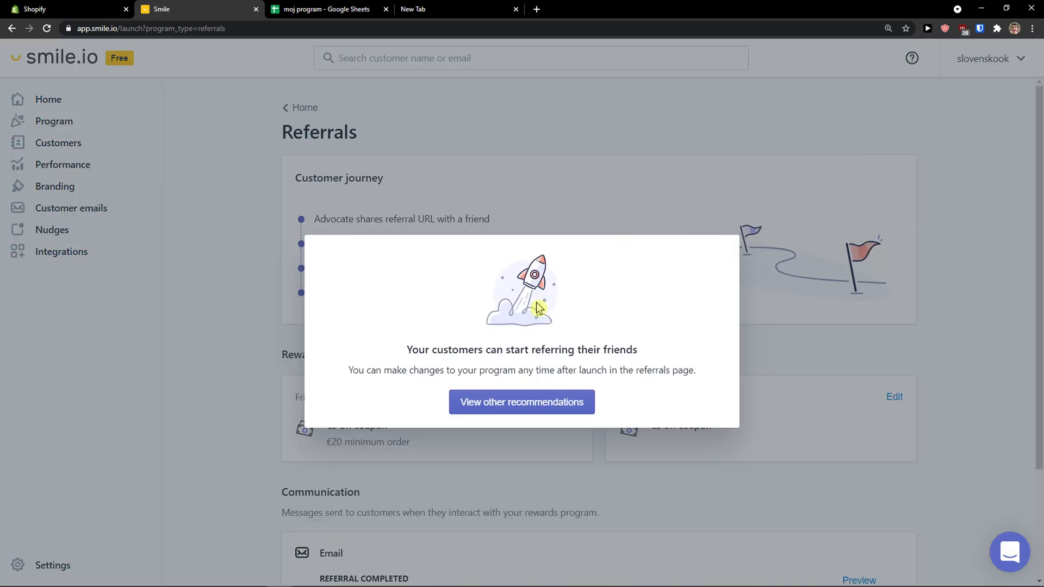
{"action": "left_click_drag", "start_coordinate": [405, 349], "coordinate": [642, 366]}
{"action": "left_click", "coordinate": [624, 394]}
{"action": "left_click", "coordinate": [578, 408]}
{"action": "scroll", "coordinate": [568, 405], "scroll_direction": "down", "scroll_amount": 2}
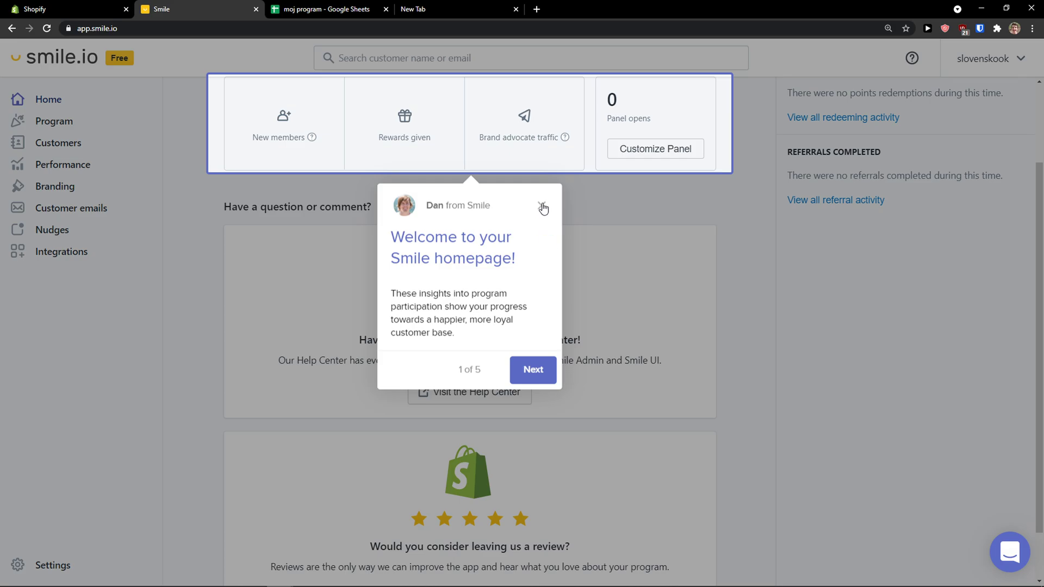
{"action": "left_click", "coordinate": [543, 209]}
{"action": "scroll", "coordinate": [454, 330], "scroll_direction": "down", "scroll_amount": 1}
{"action": "scroll", "coordinate": [378, 340], "scroll_direction": "up", "scroll_amount": 1}
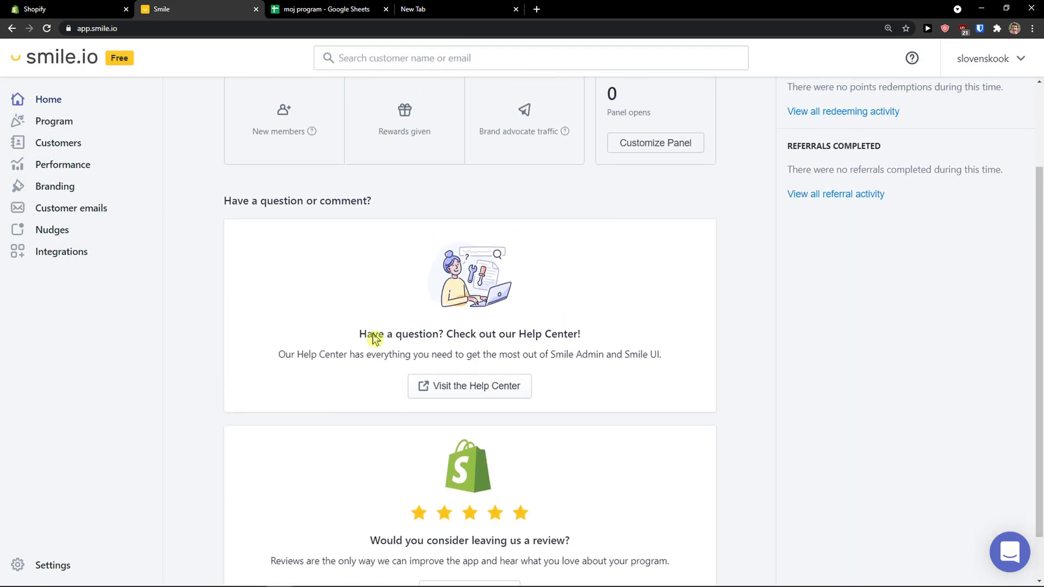
{"action": "scroll", "coordinate": [372, 339], "scroll_direction": "up", "scroll_amount": 2}
{"action": "left_click", "coordinate": [83, 123]}
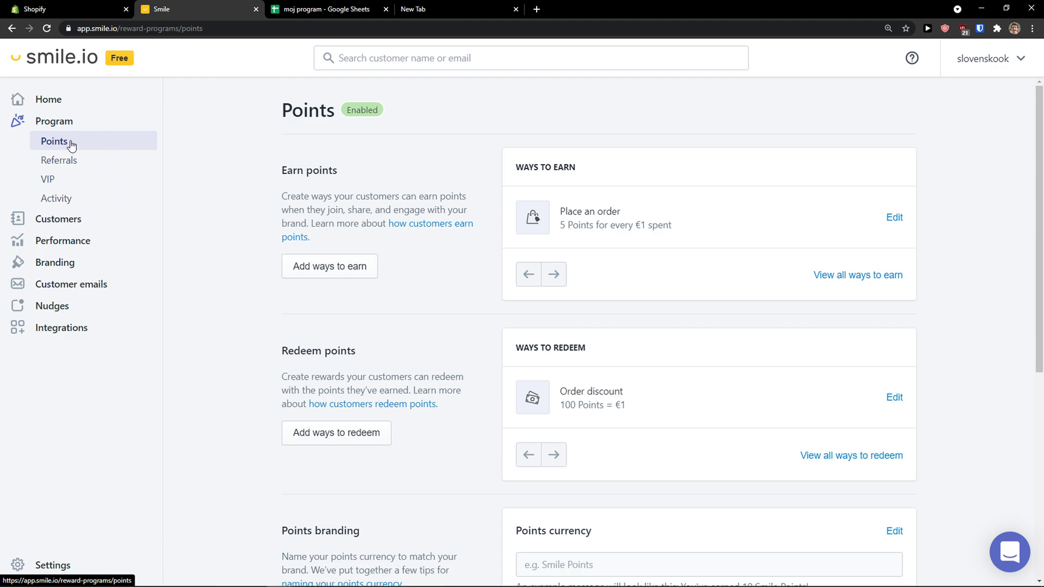
{"action": "scroll", "coordinate": [221, 216], "scroll_direction": "down", "scroll_amount": 1}
{"action": "scroll", "coordinate": [221, 216], "scroll_direction": "up", "scroll_amount": 1}
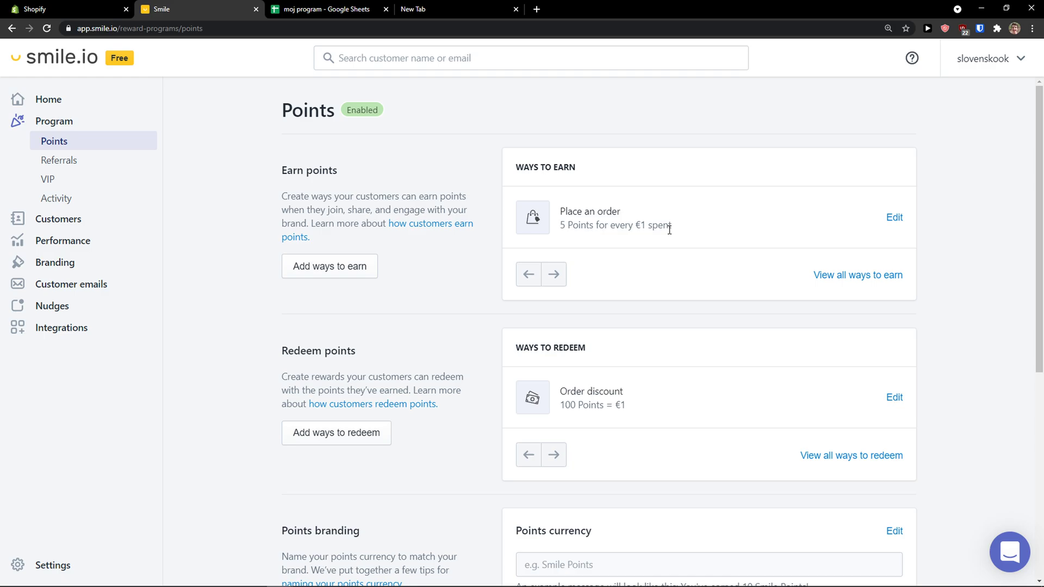
{"action": "left_click", "coordinate": [331, 267]}
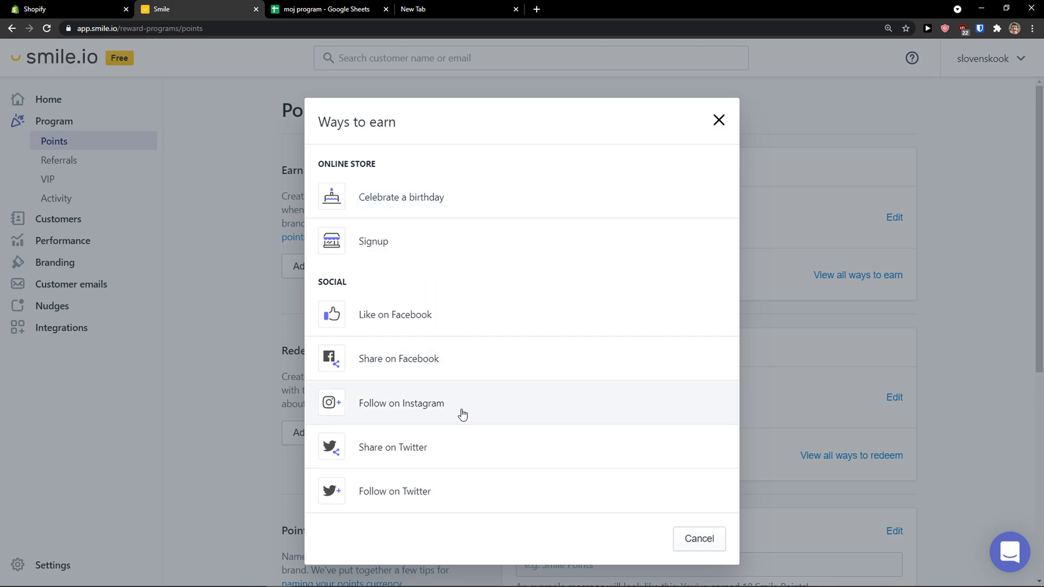
{"action": "left_click", "coordinate": [511, 406]}
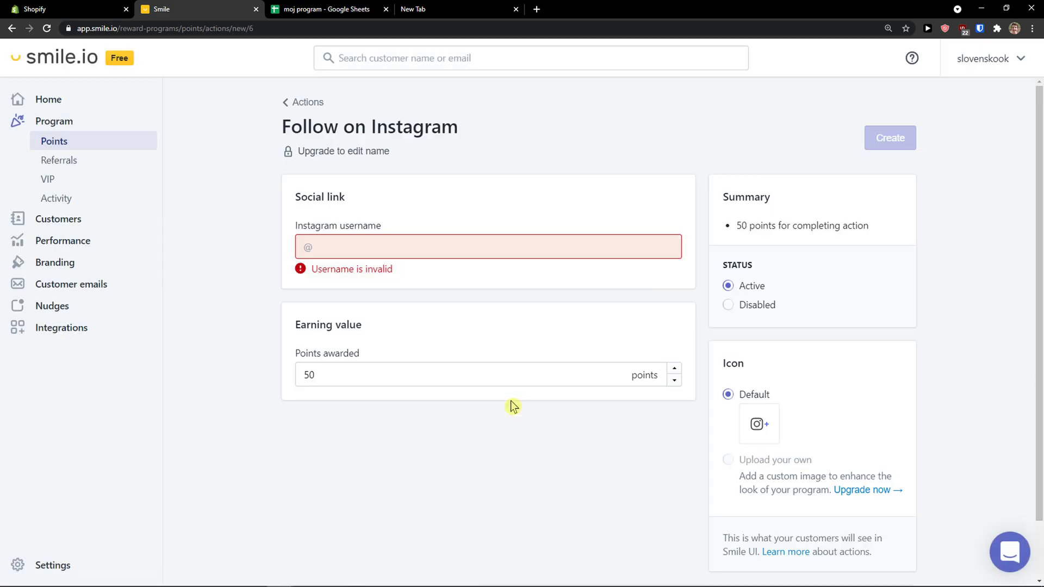
{"action": "left_click", "coordinate": [386, 251]}
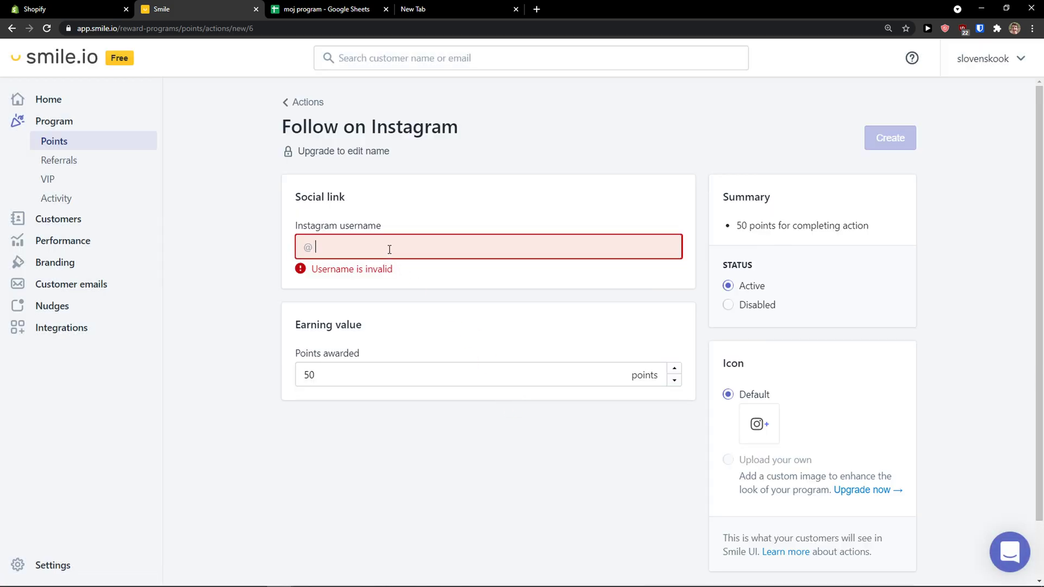
{"action": "scroll", "coordinate": [390, 249], "scroll_direction": "down", "scroll_amount": 1}
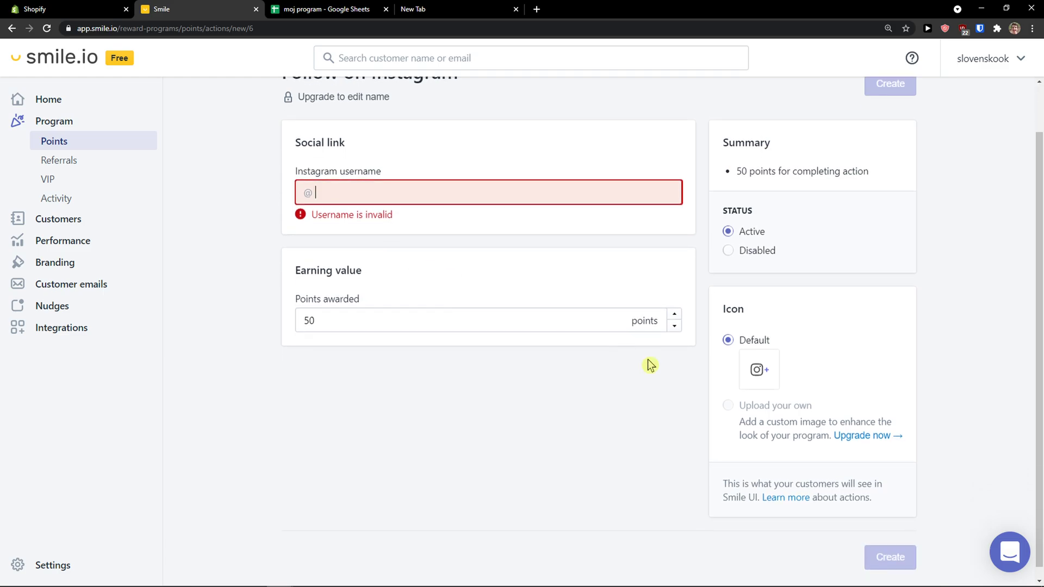
{"action": "scroll", "coordinate": [643, 364], "scroll_direction": "up", "scroll_amount": 1}
{"action": "left_click", "coordinate": [675, 381]}
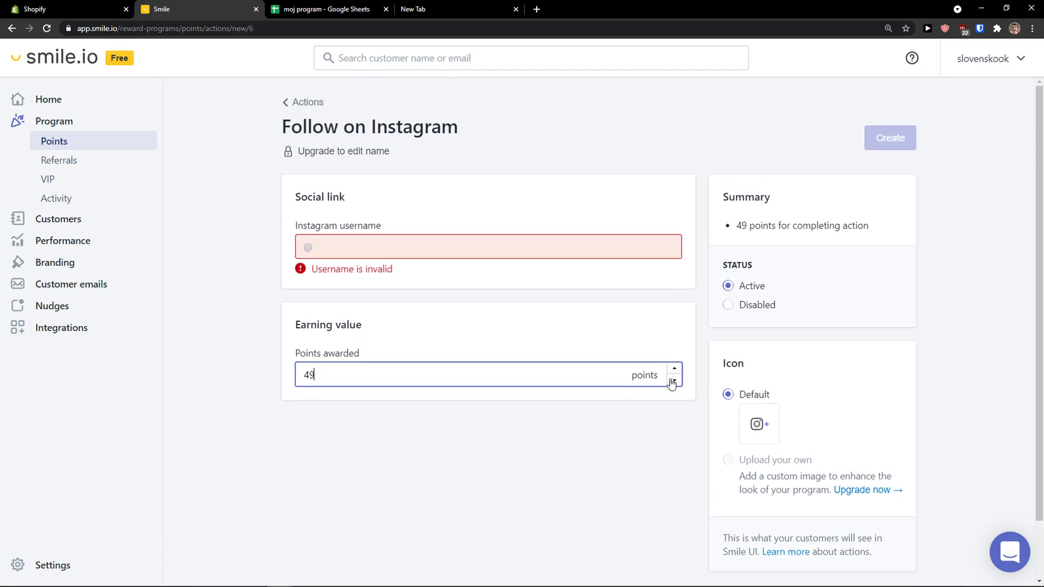
{"action": "left_click", "coordinate": [152, 146]}
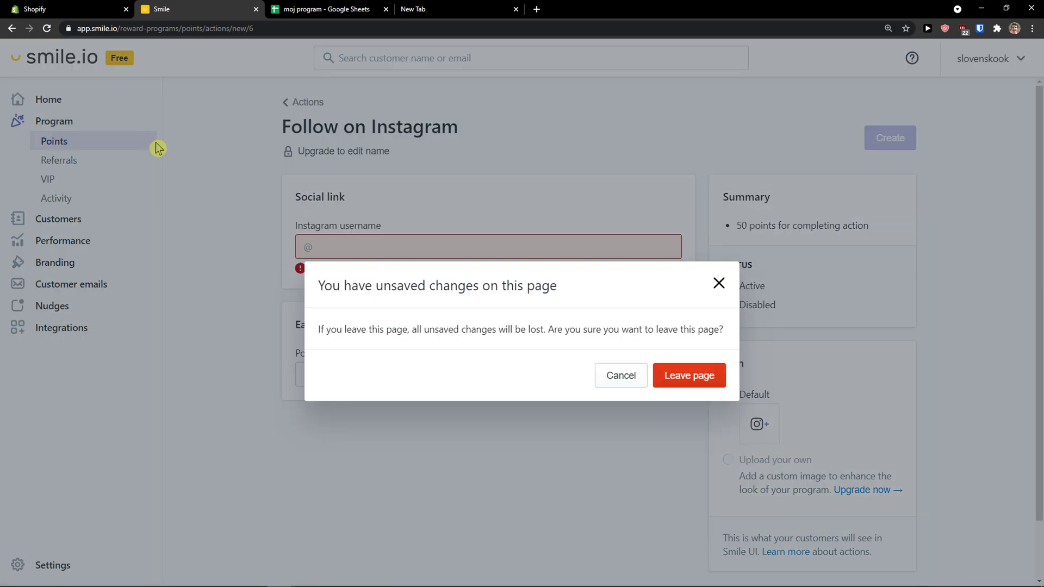
{"action": "left_click", "coordinate": [698, 376]}
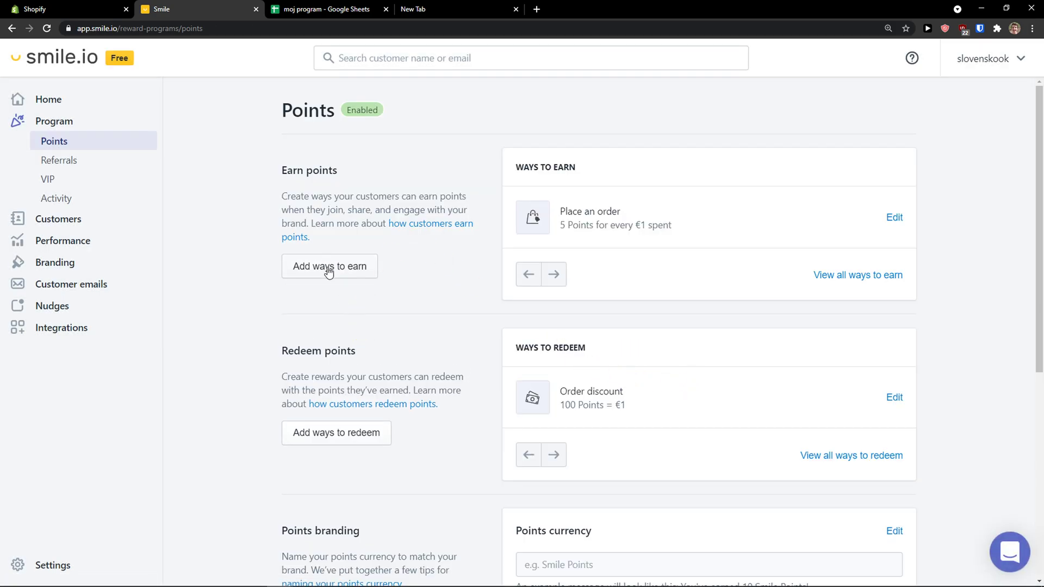
Create a Signup way to earn worth 200 points and return to the Points page.
{"action": "left_click", "coordinate": [328, 272]}
{"action": "left_click", "coordinate": [399, 236]}
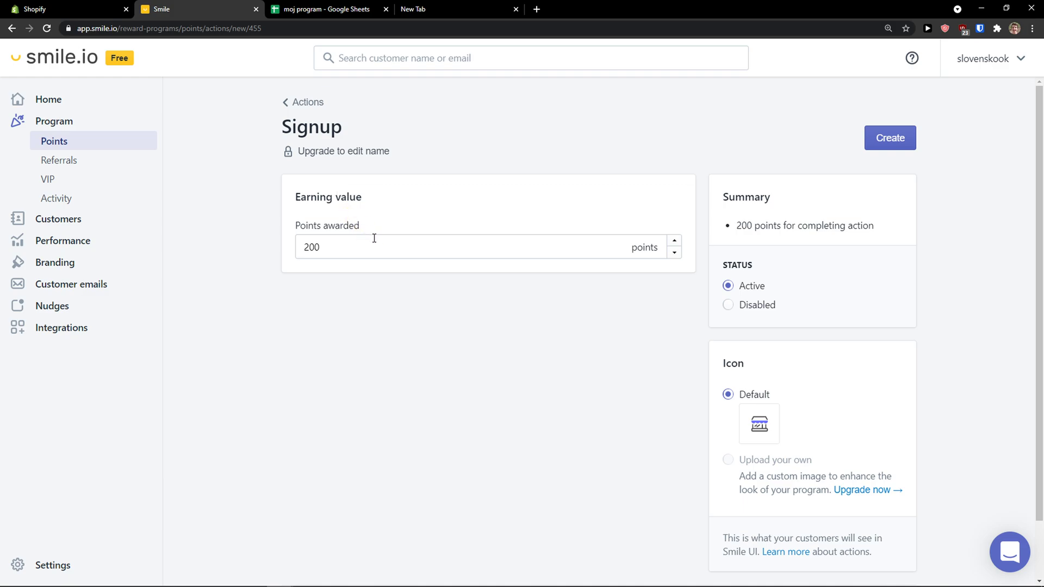
{"action": "scroll", "coordinate": [450, 287], "scroll_direction": "down", "scroll_amount": 2}
{"action": "scroll", "coordinate": [450, 287], "scroll_direction": "up", "scroll_amount": 1}
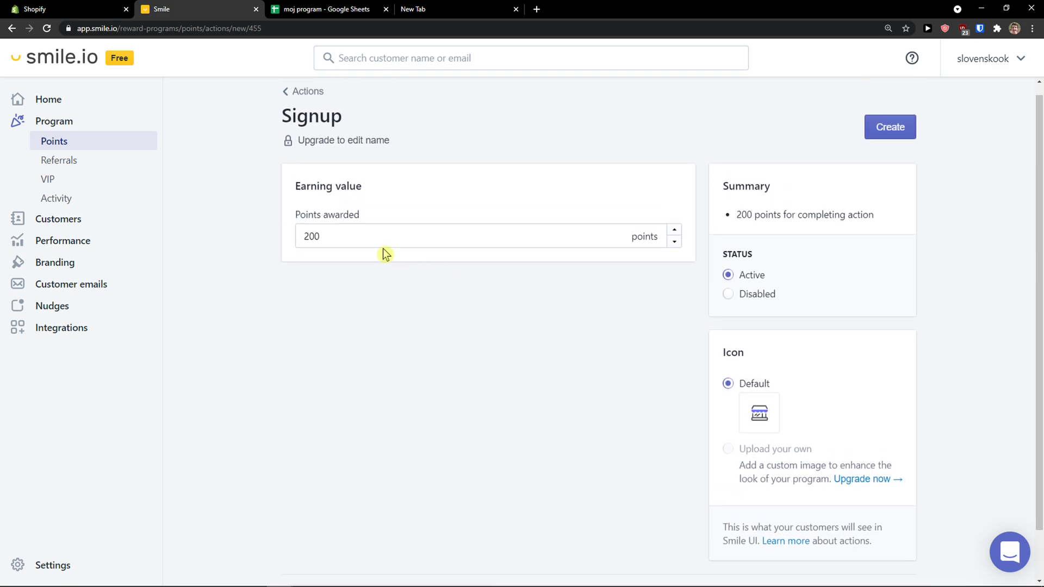
{"action": "scroll", "coordinate": [699, 285], "scroll_direction": "down", "scroll_amount": 2}
{"action": "scroll", "coordinate": [653, 327], "scroll_direction": "up", "scroll_amount": 2}
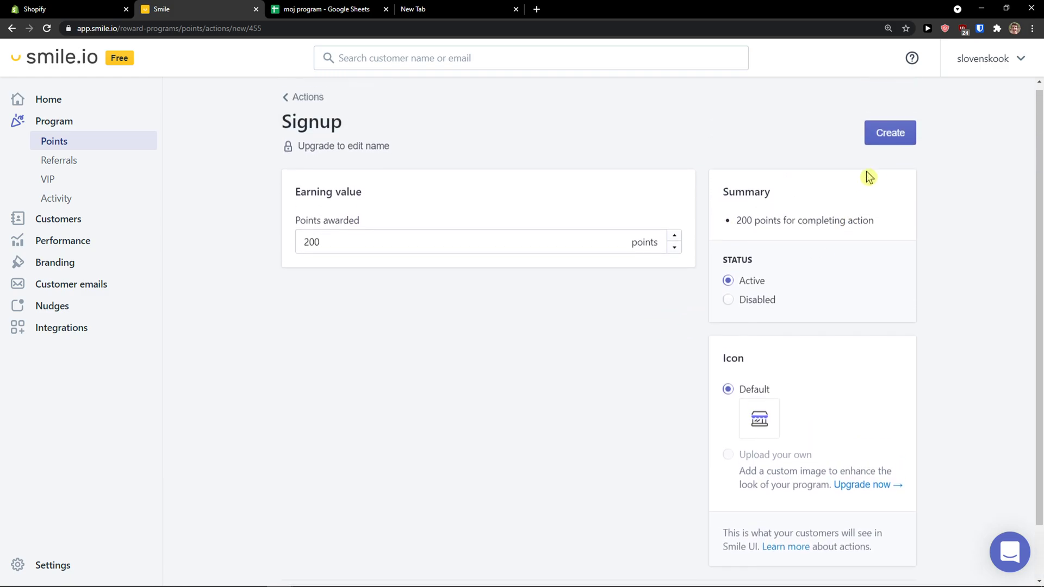
{"action": "left_click", "coordinate": [883, 144]}
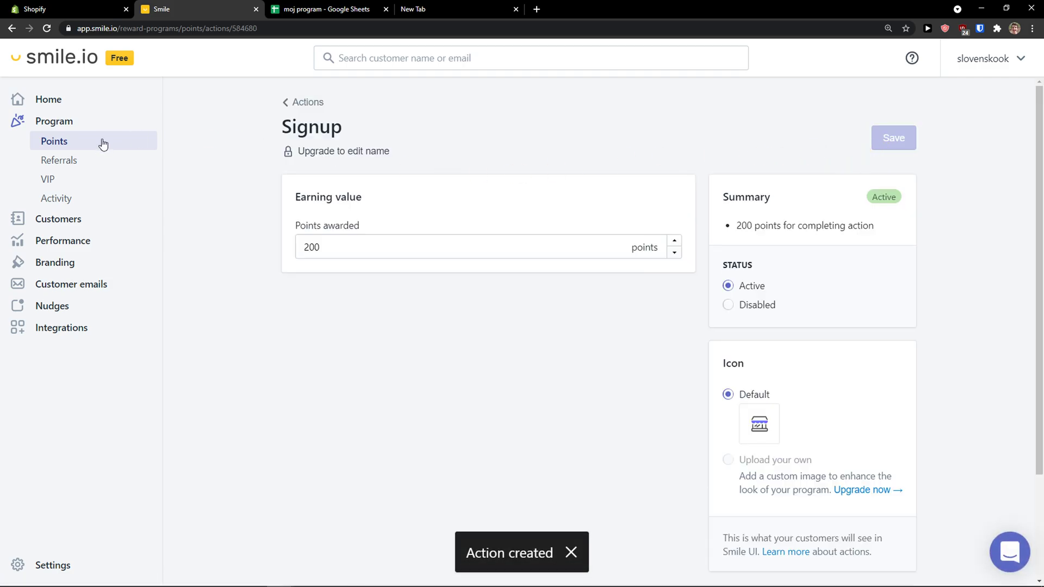
{"action": "left_click", "coordinate": [101, 143]}
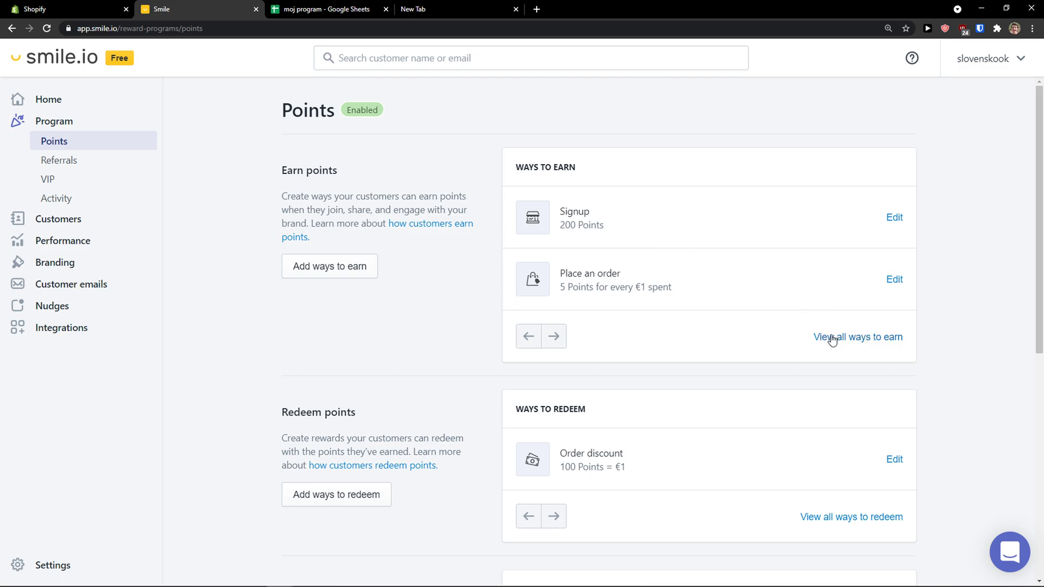
Browse the ways-to-earn list without choosing one, then bring up the ways-to-redeem options.
{"action": "left_click", "coordinate": [340, 274]}
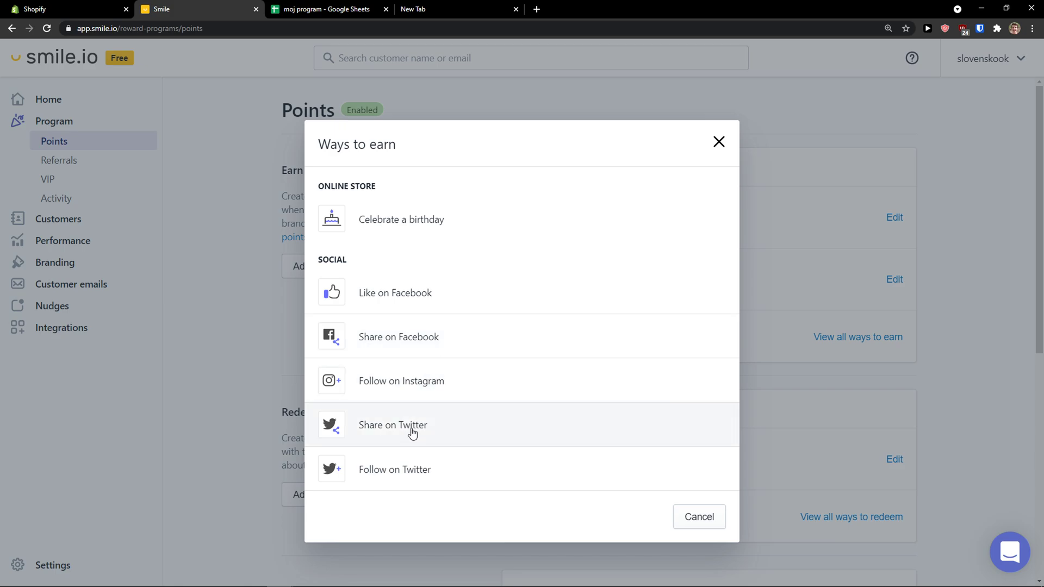
{"action": "left_click", "coordinate": [231, 425]}
{"action": "scroll", "coordinate": [231, 426], "scroll_direction": "down", "scroll_amount": 3}
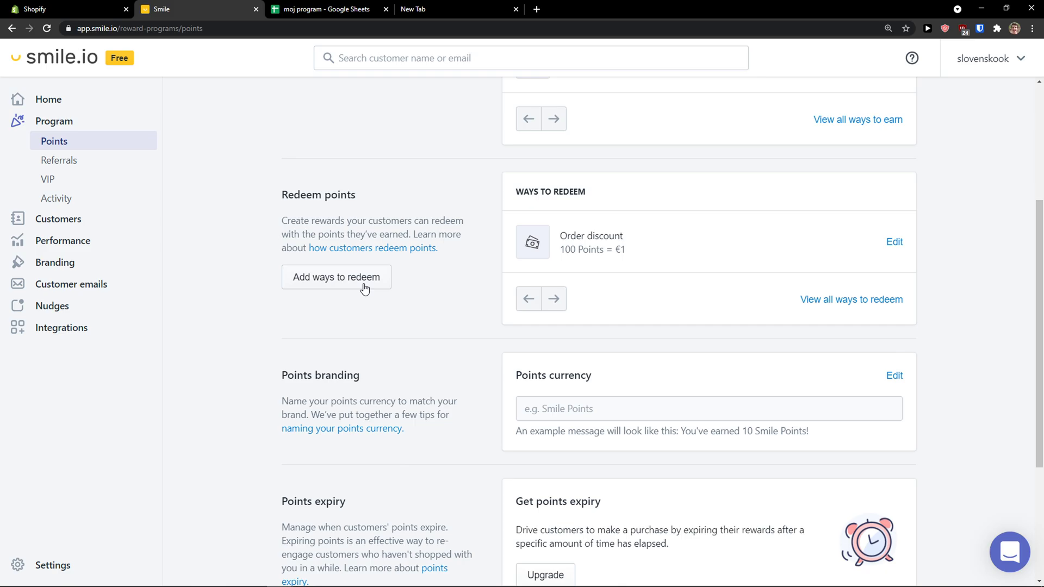
{"action": "left_click", "coordinate": [363, 288]}
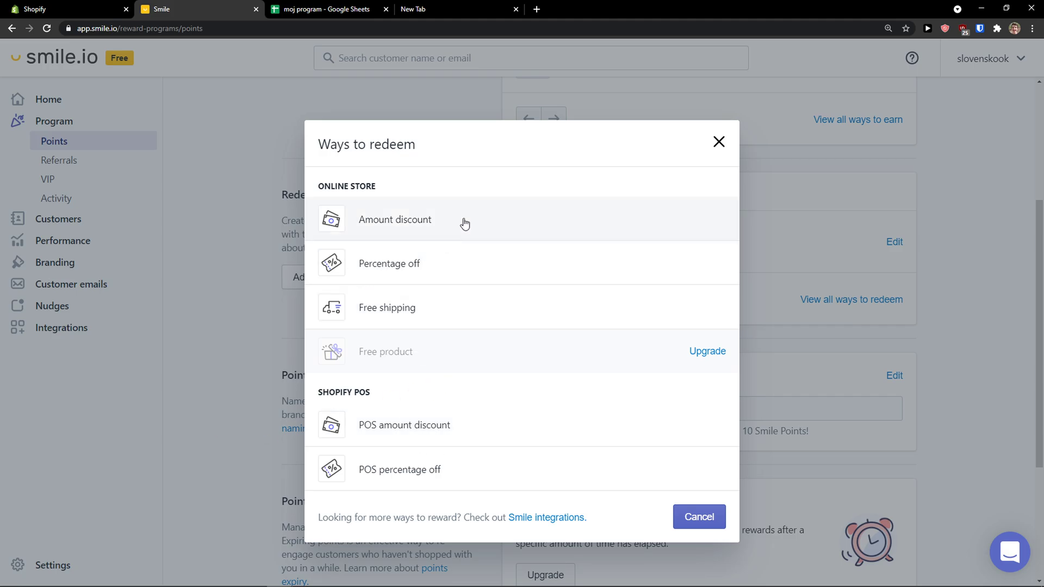
Create a Free shipping reward costing 1000 points, capped at €25, then return to Points.
{"action": "left_click", "coordinate": [443, 302]}
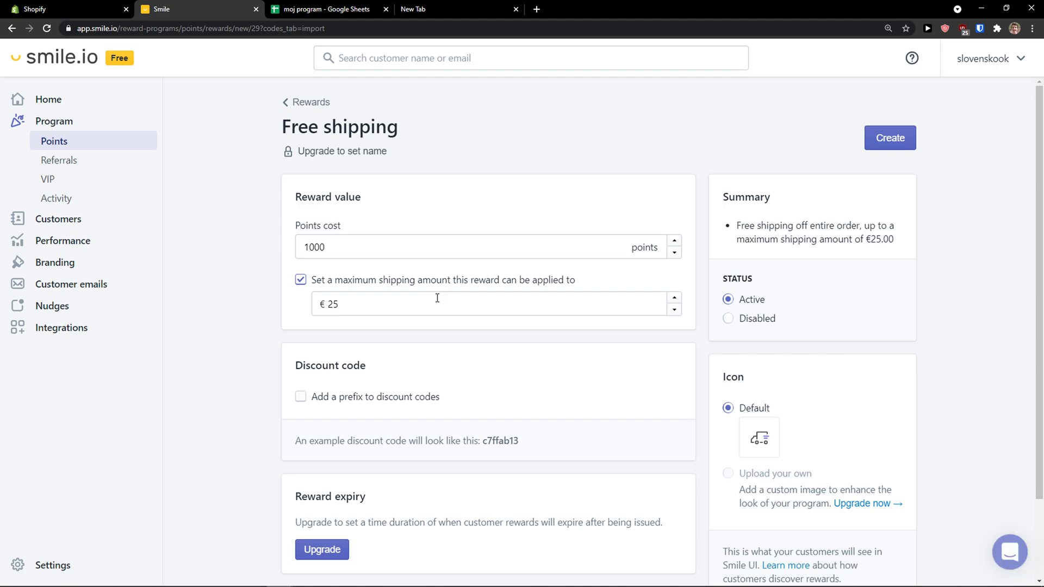
{"action": "scroll", "coordinate": [437, 299], "scroll_direction": "down", "scroll_amount": 1}
{"action": "scroll", "coordinate": [425, 304], "scroll_direction": "up", "scroll_amount": 1}
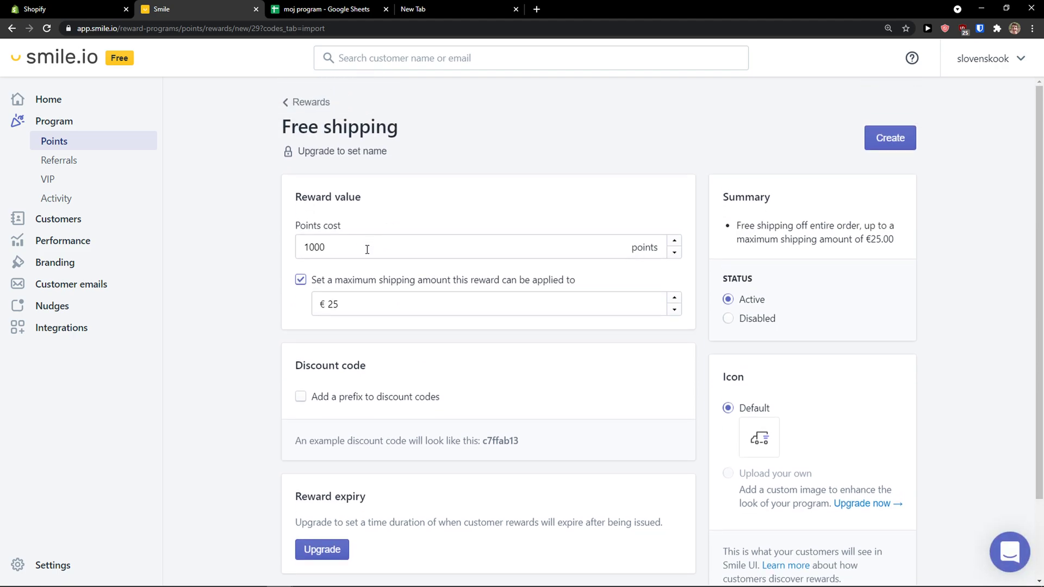
{"action": "mouse_move", "coordinate": [367, 311]}
{"action": "left_mouse_down"}
{"action": "mouse_move", "coordinate": [306, 306]}
{"action": "mouse_move", "coordinate": [419, 285]}
{"action": "mouse_move", "coordinate": [503, 287]}
{"action": "left_mouse_up"}
{"action": "left_click_drag", "start_coordinate": [366, 245], "coordinate": [279, 264]}
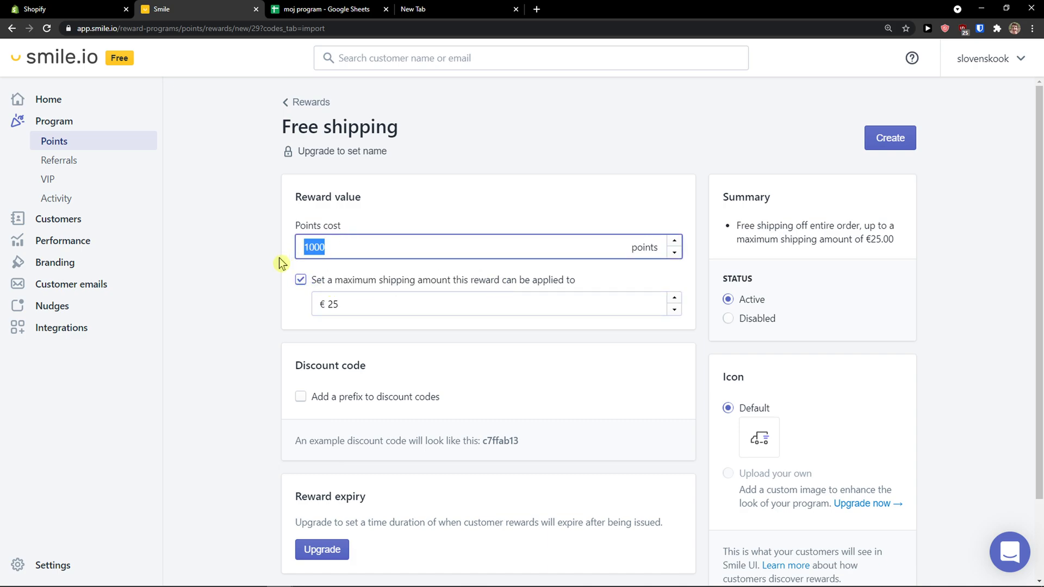
{"action": "scroll", "coordinate": [268, 286], "scroll_direction": "down", "scroll_amount": 1}
{"action": "scroll", "coordinate": [266, 289], "scroll_direction": "down", "scroll_amount": 1}
{"action": "scroll", "coordinate": [338, 305], "scroll_direction": "up", "scroll_amount": 2}
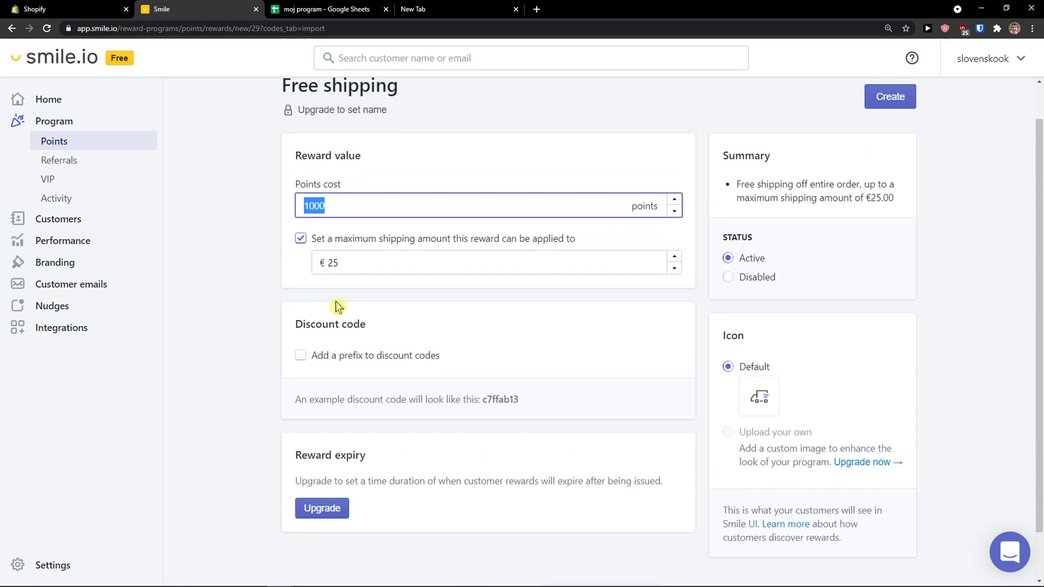
{"action": "scroll", "coordinate": [335, 305], "scroll_direction": "down", "scroll_amount": 1}
{"action": "scroll", "coordinate": [333, 301], "scroll_direction": "down", "scroll_amount": 1}
{"action": "scroll", "coordinate": [334, 303], "scroll_direction": "up", "scroll_amount": 1}
{"action": "left_click", "coordinate": [901, 103]}
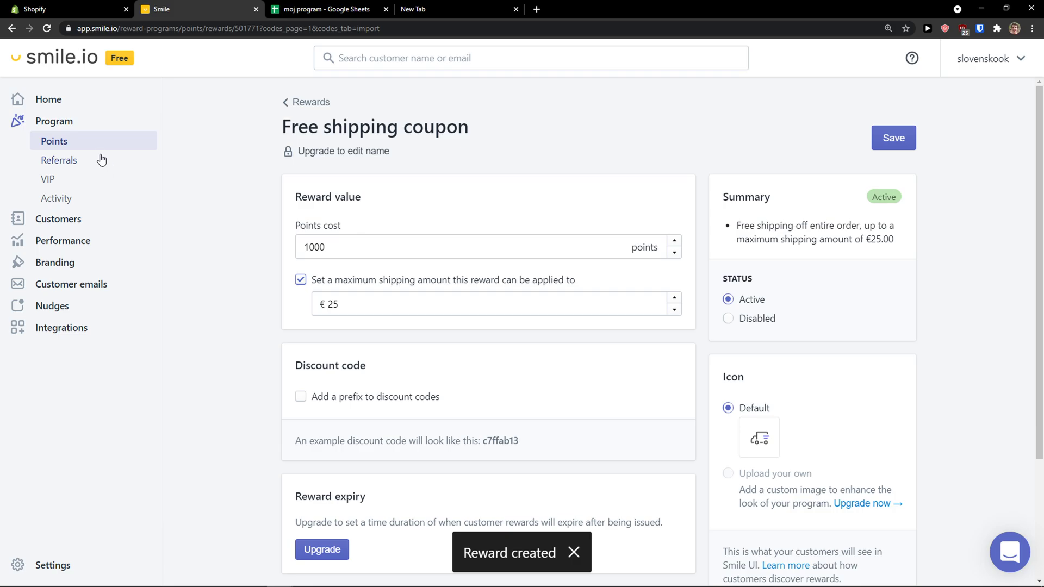
{"action": "left_click", "coordinate": [104, 152]}
{"action": "scroll", "coordinate": [273, 250], "scroll_direction": "down", "scroll_amount": 1}
{"action": "scroll", "coordinate": [273, 250], "scroll_direction": "down", "scroll_amount": 2}
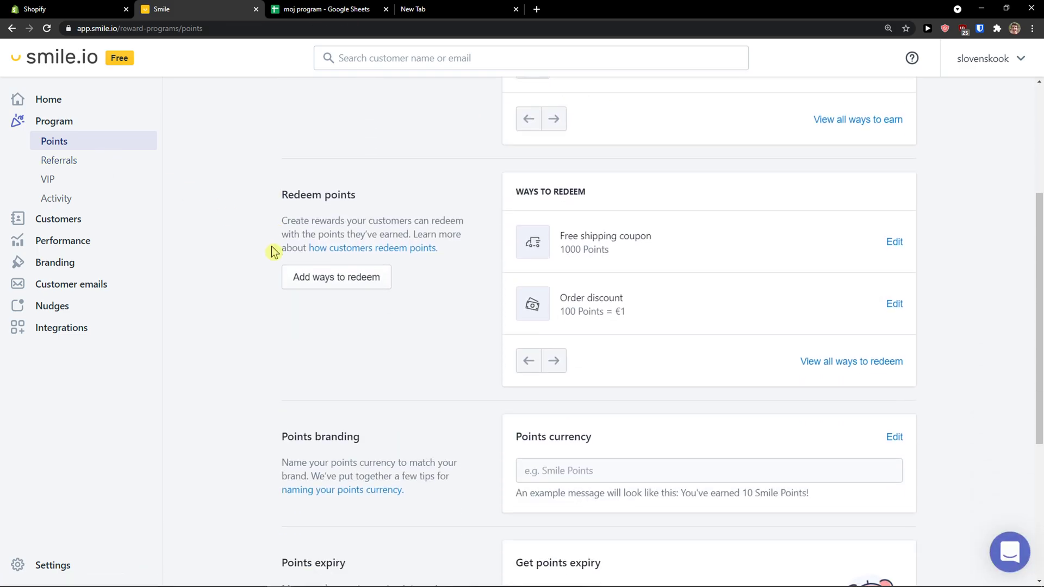
{"action": "scroll", "coordinate": [306, 252], "scroll_direction": "up", "scroll_amount": 1}
{"action": "left_click_drag", "start_coordinate": [650, 293], "coordinate": [578, 300]}
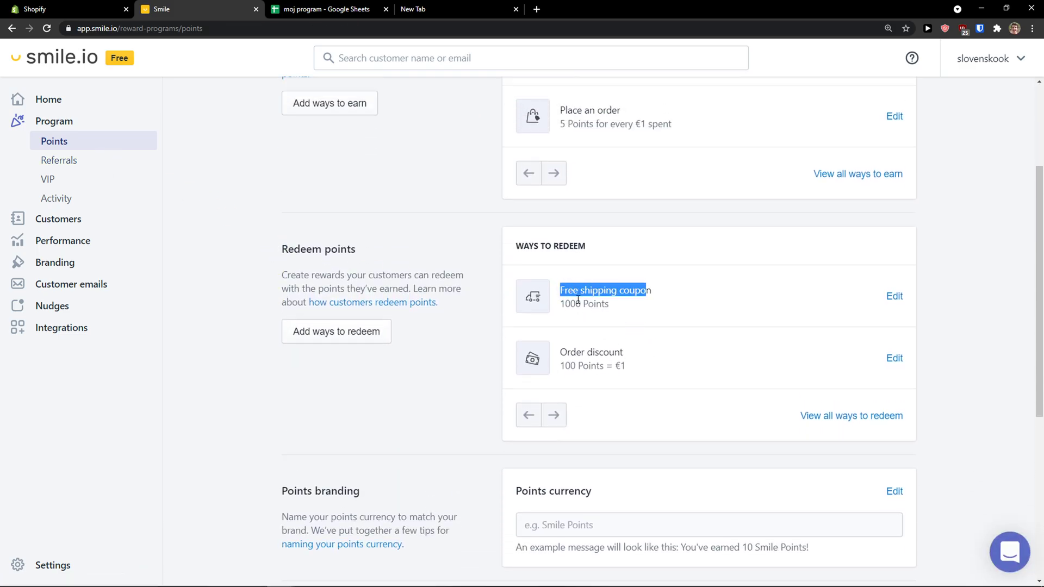
{"action": "scroll", "coordinate": [565, 308], "scroll_direction": "down", "scroll_amount": 1}
{"action": "scroll", "coordinate": [564, 312], "scroll_direction": "down", "scroll_amount": 1}
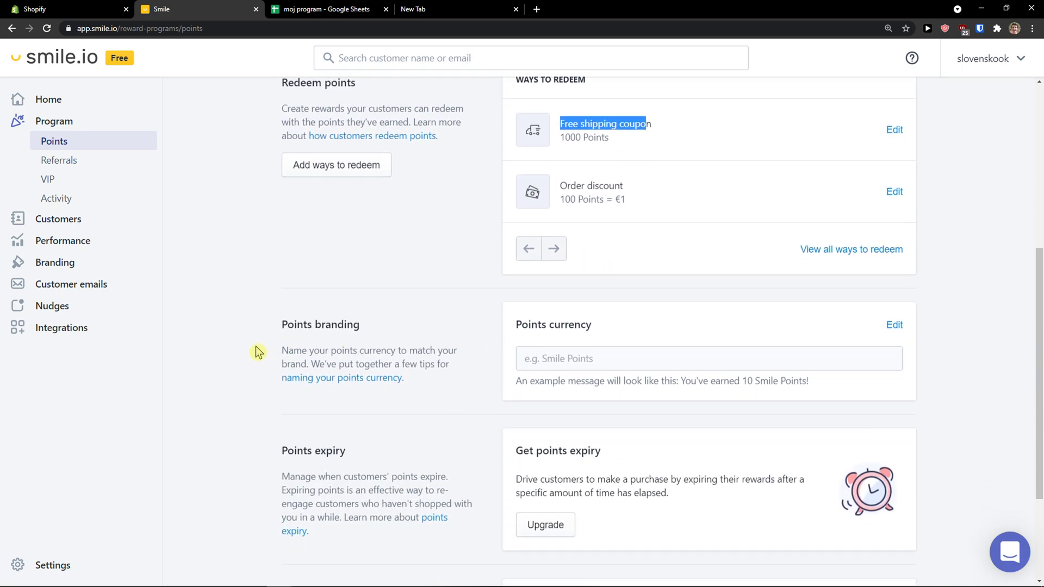
{"action": "scroll", "coordinate": [256, 352], "scroll_direction": "down", "scroll_amount": 2}
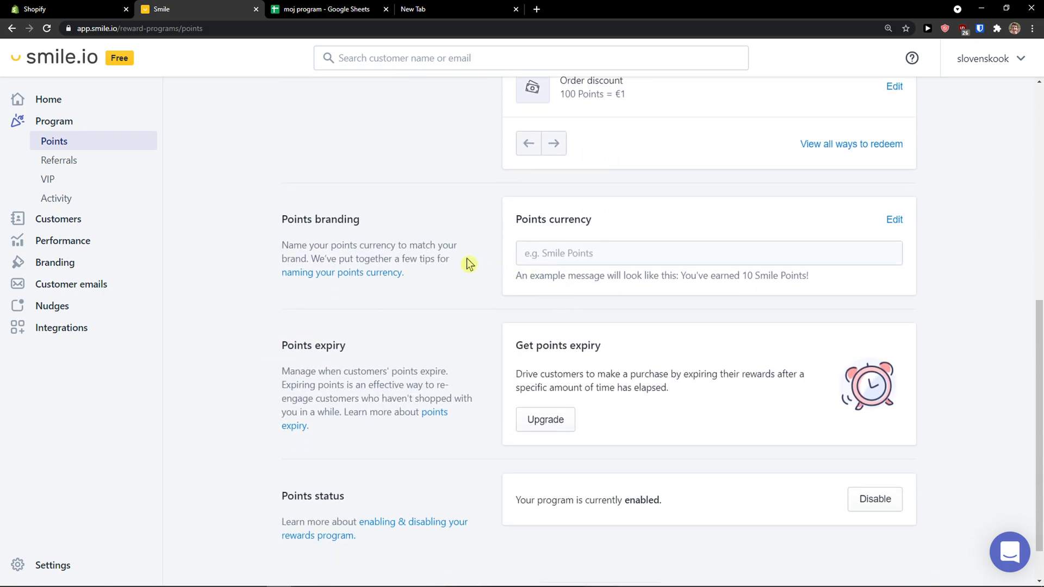
{"action": "left_click_drag", "start_coordinate": [466, 264], "coordinate": [279, 242]}
{"action": "left_click", "coordinate": [588, 263]}
{"action": "scroll", "coordinate": [601, 286], "scroll_direction": "up", "scroll_amount": 1}
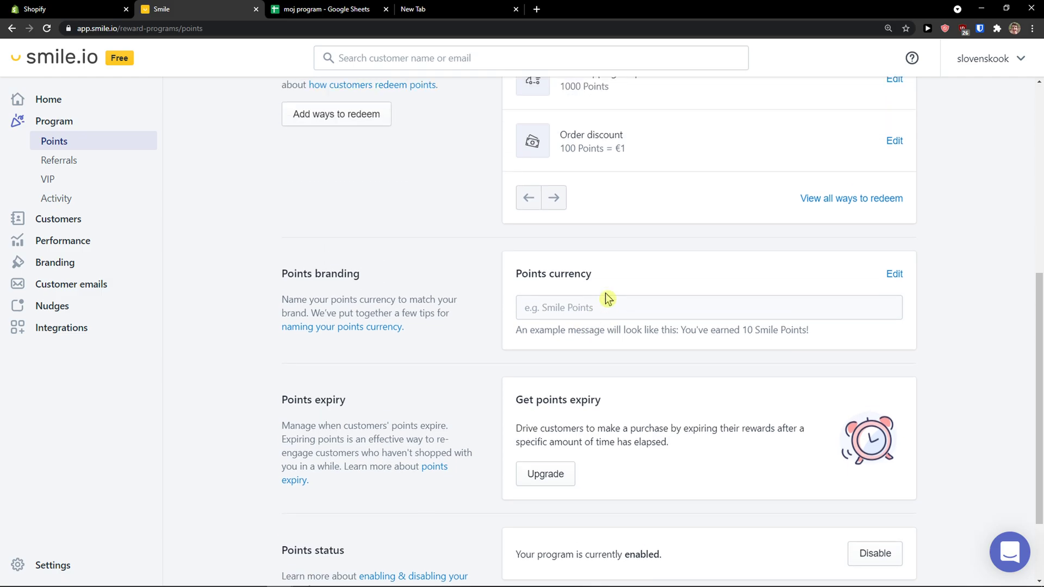
{"action": "scroll", "coordinate": [607, 295], "scroll_direction": "up", "scroll_amount": 4, "text": "ctrl"}
{"action": "scroll", "coordinate": [602, 305], "scroll_direction": "down", "scroll_amount": 2}
{"action": "scroll", "coordinate": [599, 332], "scroll_direction": "down", "scroll_amount": 1}
{"action": "scroll", "coordinate": [600, 331], "scroll_direction": "down", "scroll_amount": 1}
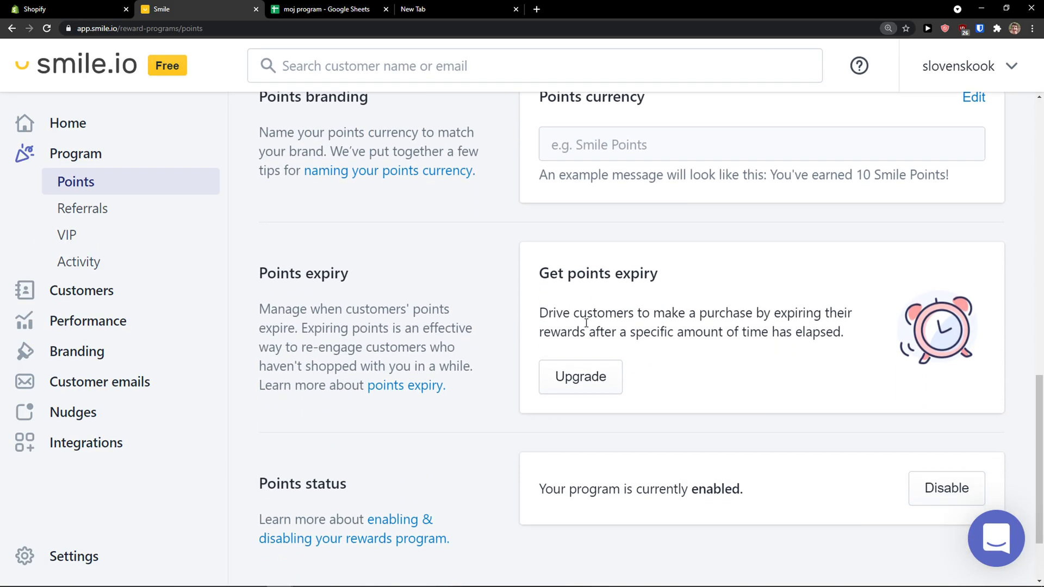
{"action": "left_click_drag", "start_coordinate": [269, 311], "coordinate": [391, 324]}
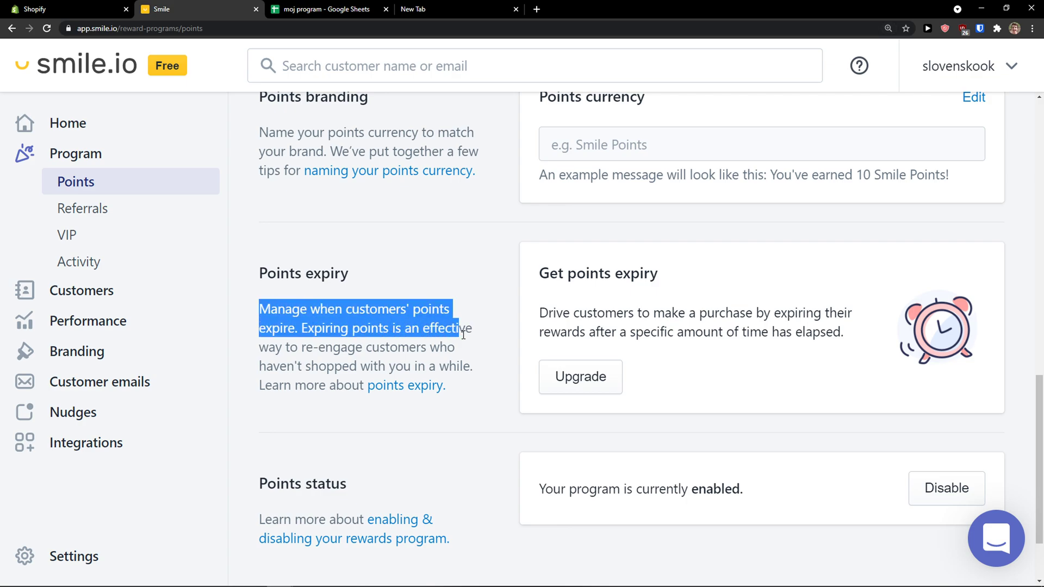
{"action": "left_click_drag", "start_coordinate": [397, 325], "coordinate": [483, 344]}
{"action": "left_click_drag", "start_coordinate": [457, 352], "coordinate": [398, 347]}
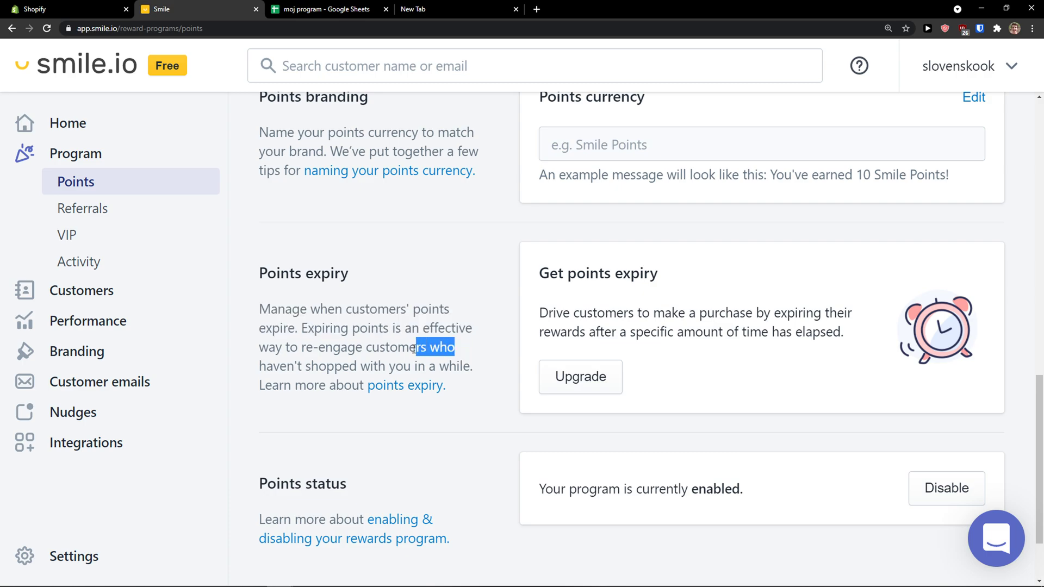
{"action": "scroll", "coordinate": [489, 359], "scroll_direction": "down", "scroll_amount": 1}
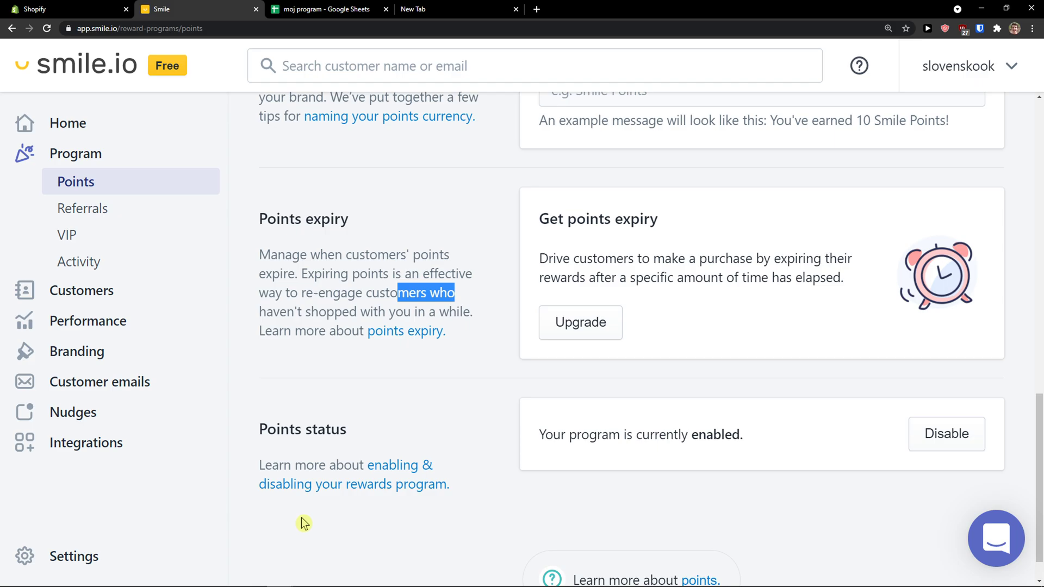
{"action": "scroll", "coordinate": [302, 523], "scroll_direction": "down", "scroll_amount": 1}
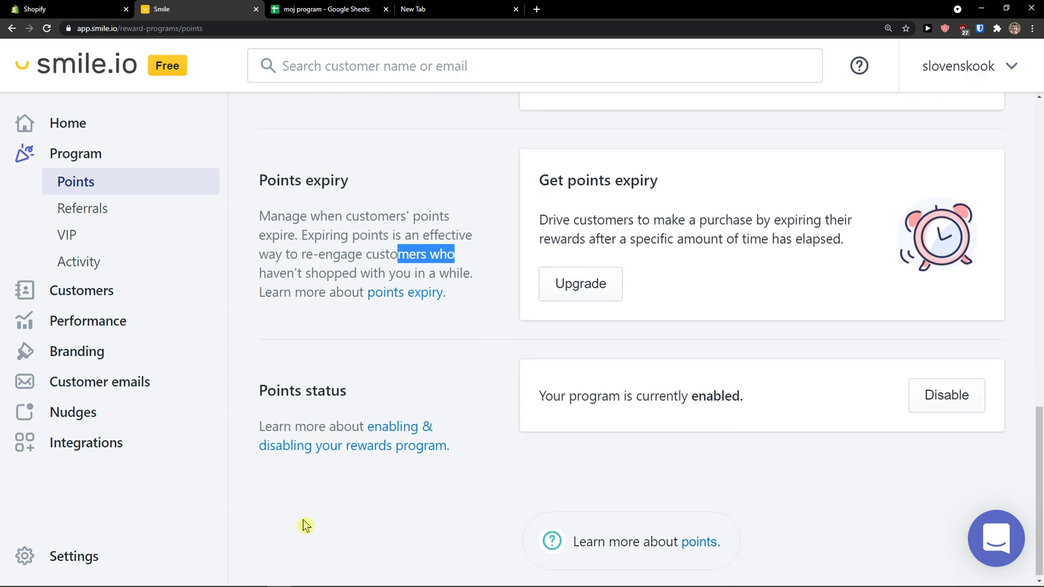
Show the Referrals settings with €5 off coupons for both customer and friend.
{"action": "left_click", "coordinate": [175, 217]}
{"action": "scroll", "coordinate": [490, 339], "scroll_direction": "down", "scroll_amount": 1}
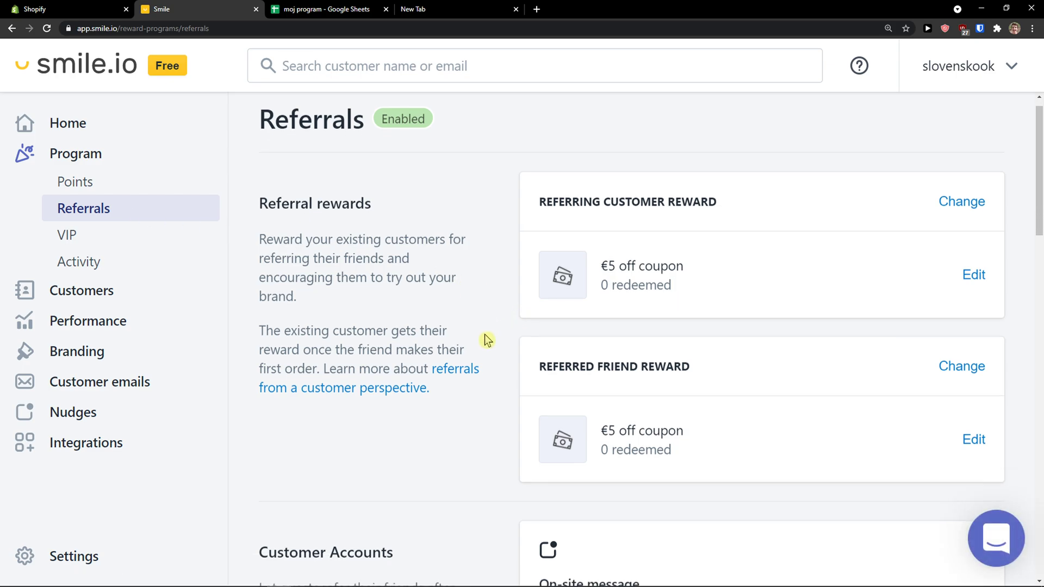
{"action": "scroll", "coordinate": [484, 339], "scroll_direction": "down", "scroll_amount": 1}
{"action": "scroll", "coordinate": [486, 340], "scroll_direction": "down", "scroll_amount": 1}
{"action": "scroll", "coordinate": [484, 339], "scroll_direction": "up", "scroll_amount": 1}
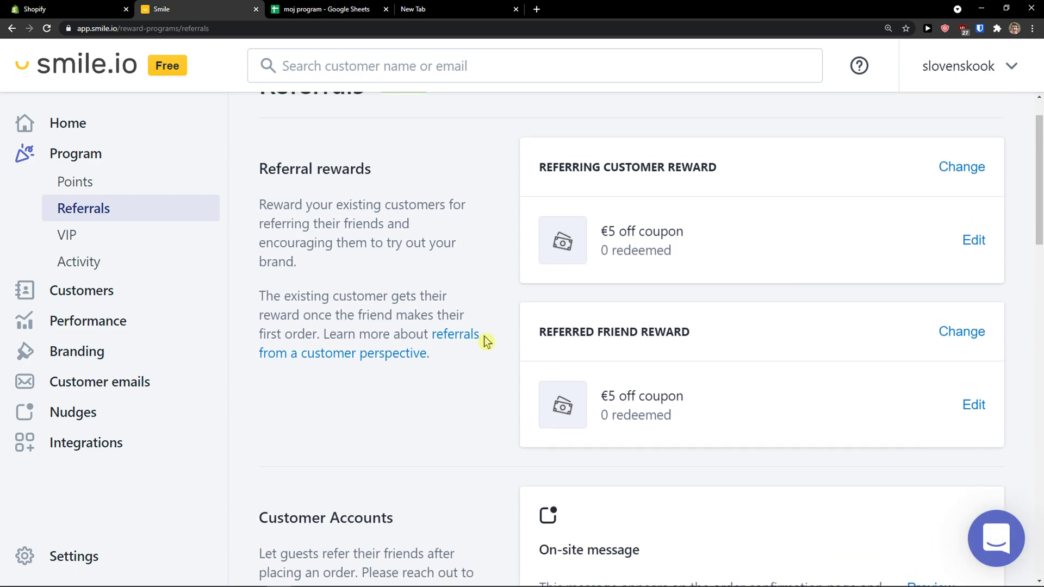
{"action": "scroll", "coordinate": [485, 339], "scroll_direction": "down", "scroll_amount": 1}
{"action": "scroll", "coordinate": [485, 340], "scroll_direction": "up", "scroll_amount": 1}
{"action": "scroll", "coordinate": [484, 343], "scroll_direction": "down", "scroll_amount": 1}
{"action": "scroll", "coordinate": [484, 343], "scroll_direction": "up", "scroll_amount": 2}
{"action": "scroll", "coordinate": [485, 343], "scroll_direction": "down", "scroll_amount": 2}
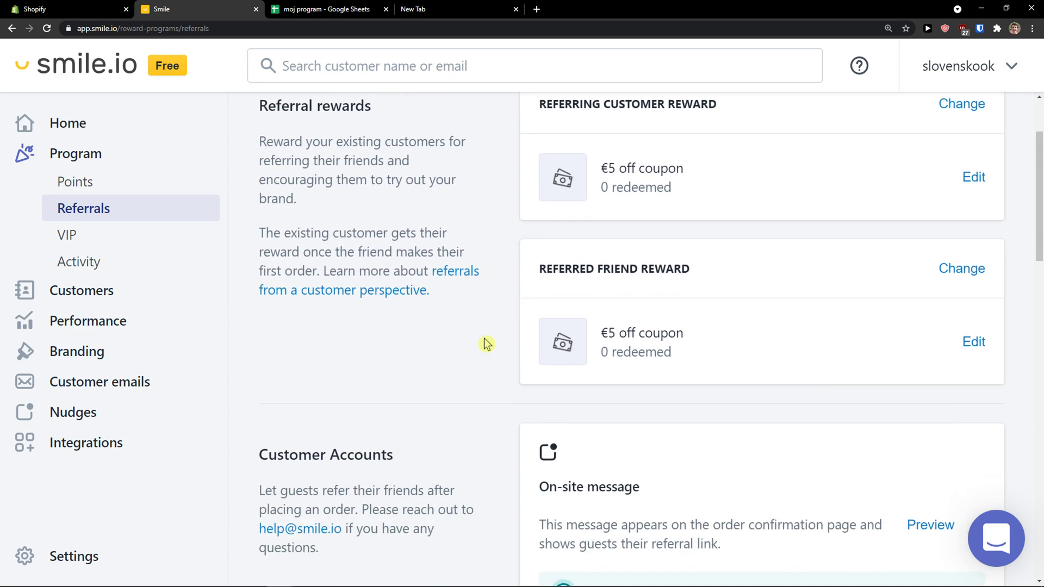
{"action": "scroll", "coordinate": [485, 344], "scroll_direction": "up", "scroll_amount": 1}
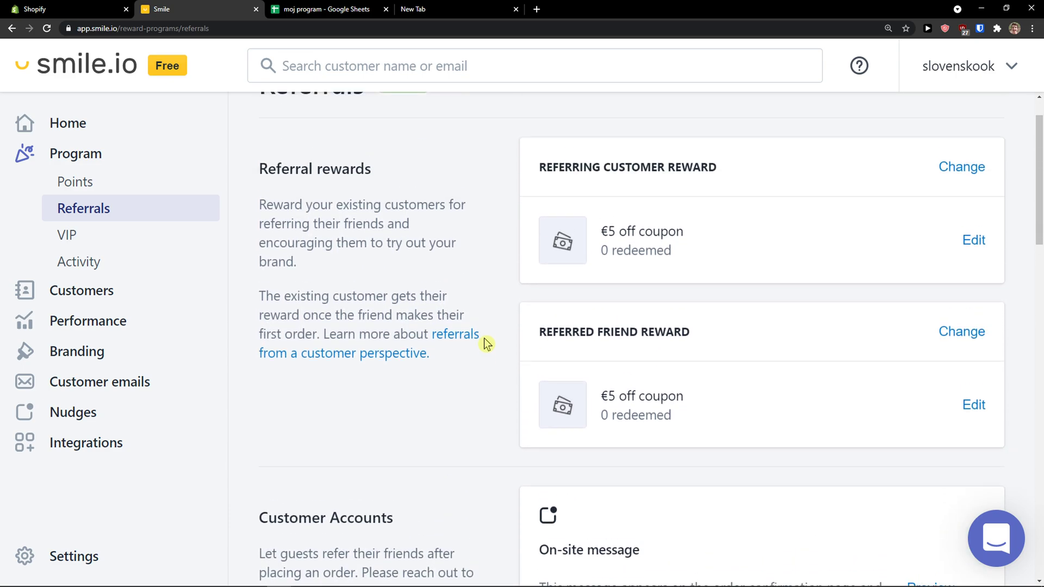
{"action": "scroll", "coordinate": [485, 344], "scroll_direction": "up", "scroll_amount": 1}
{"action": "scroll", "coordinate": [485, 344], "scroll_direction": "down", "scroll_amount": 1}
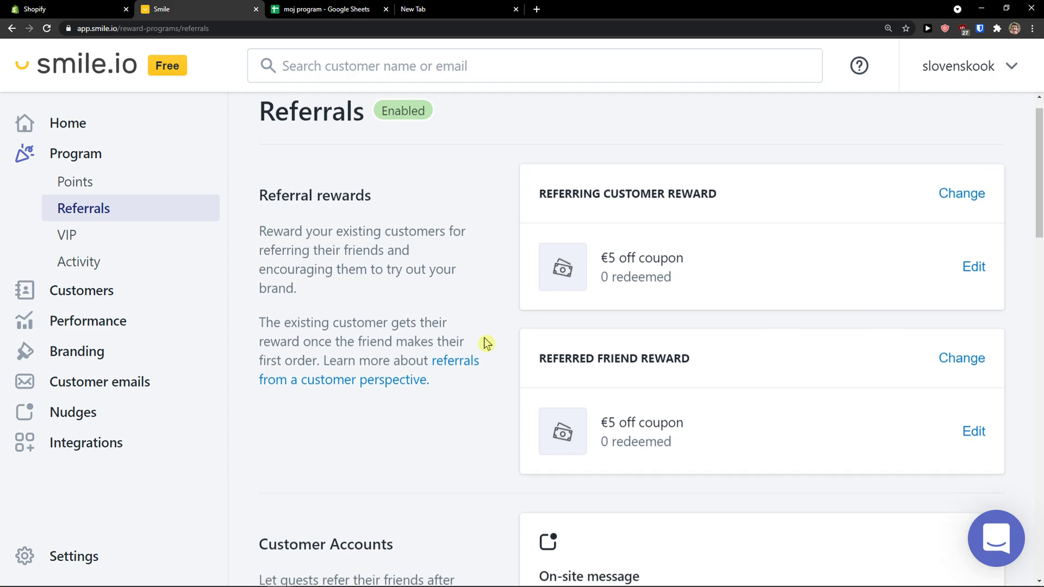
{"action": "scroll", "coordinate": [486, 343], "scroll_direction": "down", "scroll_amount": 2}
{"action": "scroll", "coordinate": [487, 344], "scroll_direction": "down", "scroll_amount": 1}
{"action": "scroll", "coordinate": [490, 345], "scroll_direction": "down", "scroll_amount": 2}
{"action": "scroll", "coordinate": [489, 345], "scroll_direction": "down", "scroll_amount": 2}
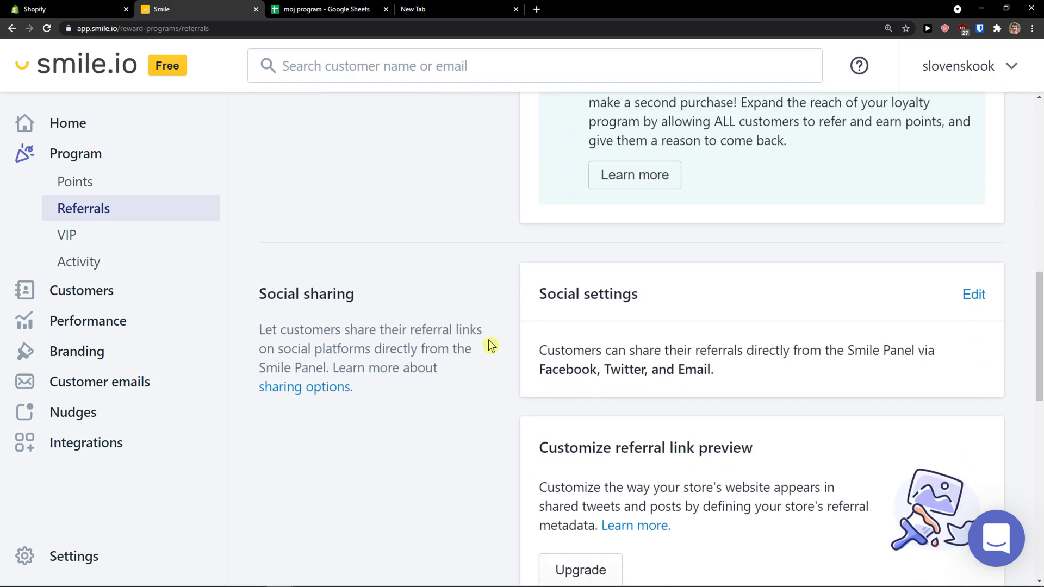
{"action": "scroll", "coordinate": [489, 345], "scroll_direction": "up", "scroll_amount": 2}
{"action": "scroll", "coordinate": [489, 345], "scroll_direction": "down", "scroll_amount": 1}
{"action": "scroll", "coordinate": [490, 345], "scroll_direction": "down", "scroll_amount": 1}
{"action": "scroll", "coordinate": [490, 345], "scroll_direction": "down", "scroll_amount": 1}
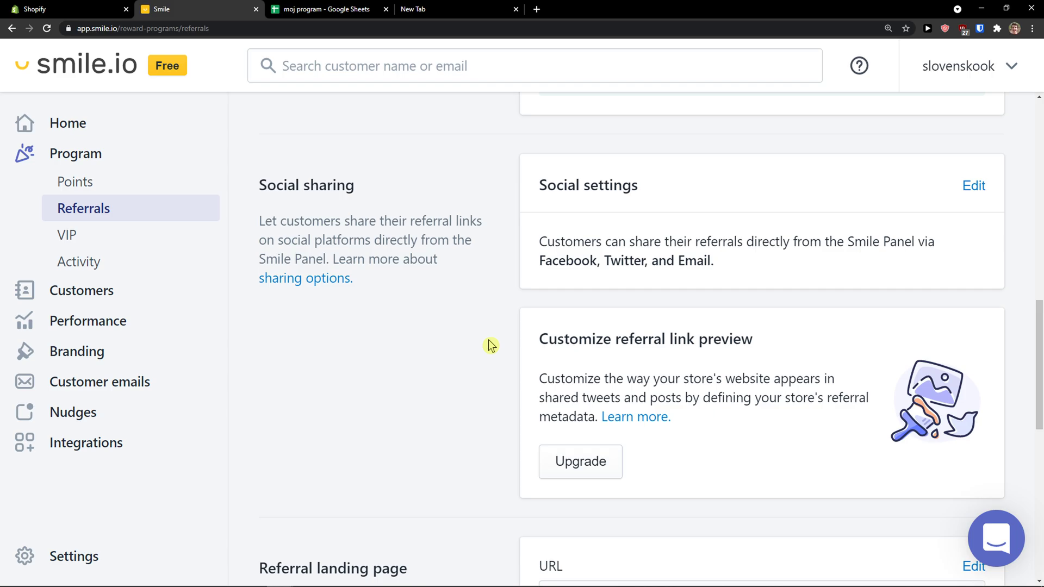
{"action": "scroll", "coordinate": [489, 344], "scroll_direction": "up", "scroll_amount": 5}
{"action": "scroll", "coordinate": [489, 345], "scroll_direction": "up", "scroll_amount": 4}
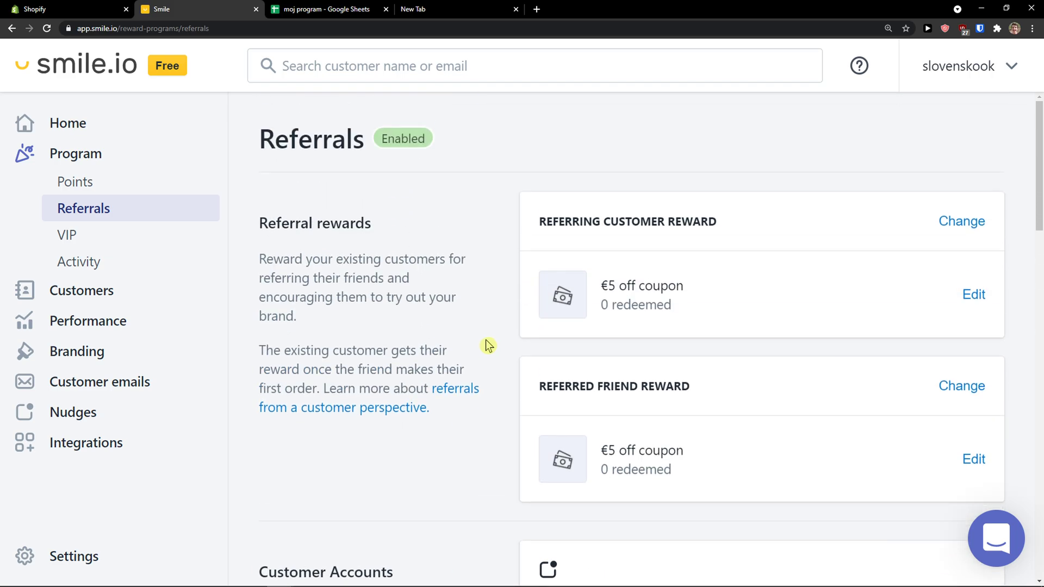
Review the VIP tier page's treatment heading and description.
{"action": "left_click", "coordinate": [147, 237]}
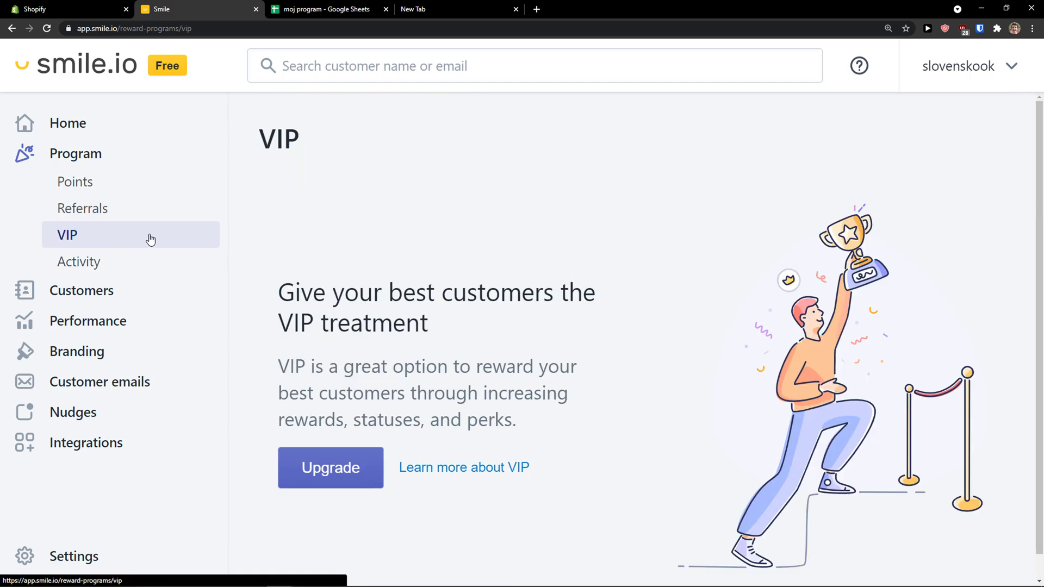
{"action": "scroll", "coordinate": [288, 291], "scroll_direction": "down", "scroll_amount": 1}
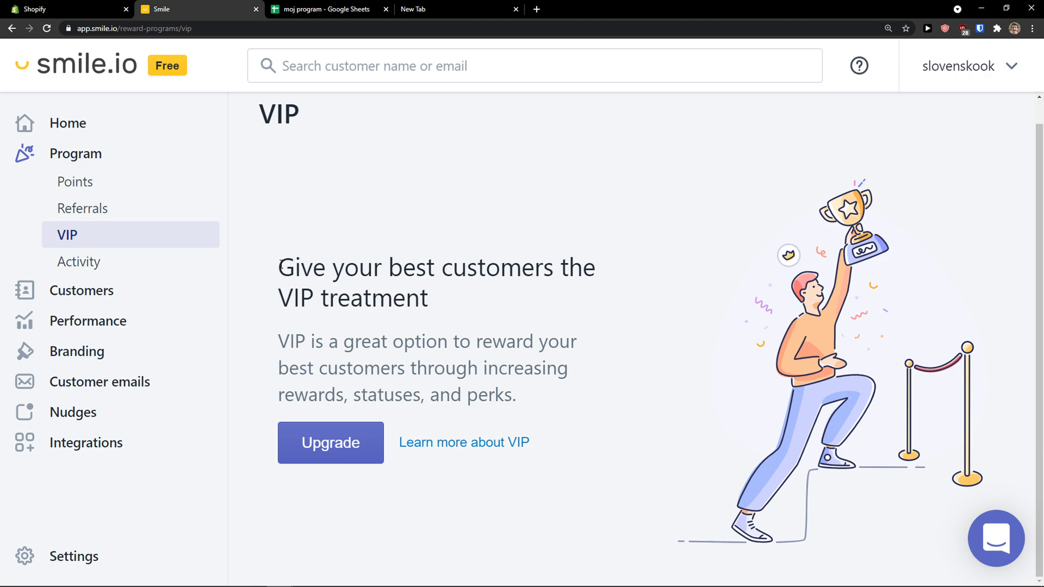
{"action": "left_click_drag", "start_coordinate": [280, 267], "coordinate": [474, 311]}
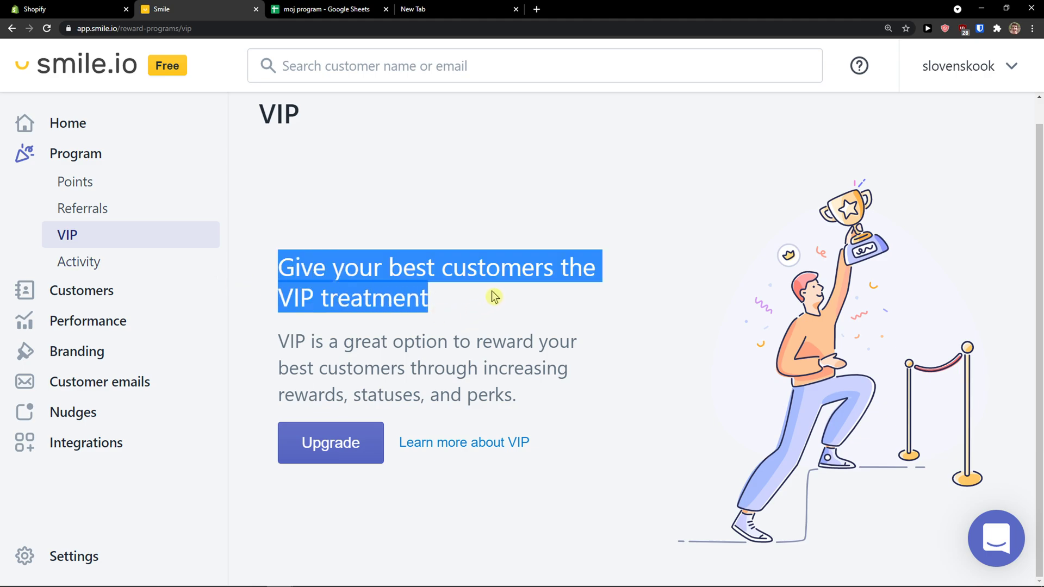
{"action": "left_click", "coordinate": [492, 297]}
{"action": "mouse_move", "coordinate": [282, 336]}
{"action": "left_mouse_down"}
{"action": "mouse_move", "coordinate": [356, 336]}
{"action": "mouse_move", "coordinate": [544, 399]}
{"action": "mouse_move", "coordinate": [296, 298]}
{"action": "left_mouse_up"}
{"action": "left_click", "coordinate": [544, 400]}
{"action": "left_click", "coordinate": [296, 298]}
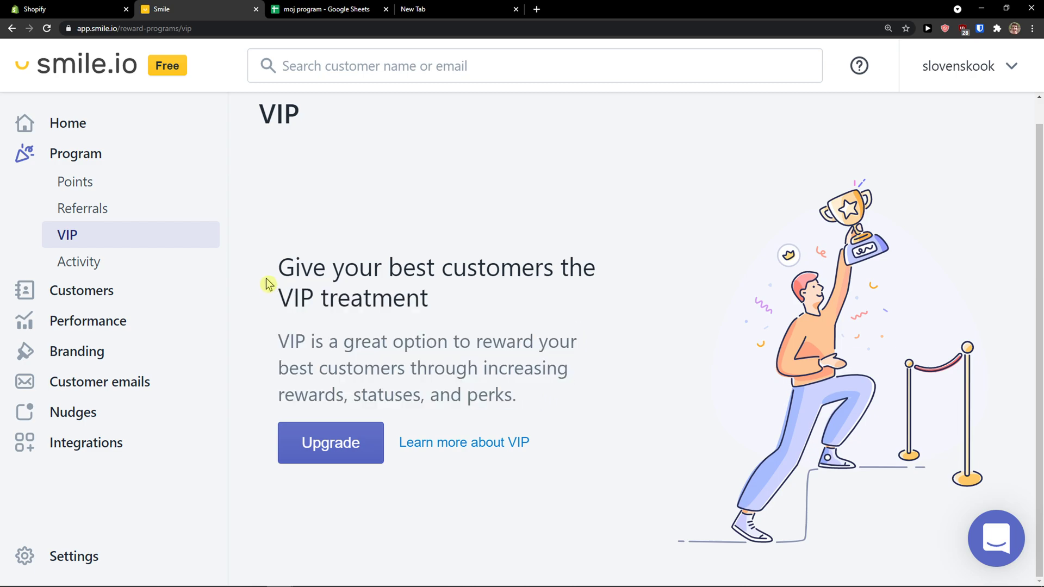
Browse the activity log, customers list, performance overview and branding settings.
{"action": "left_click", "coordinate": [166, 270]}
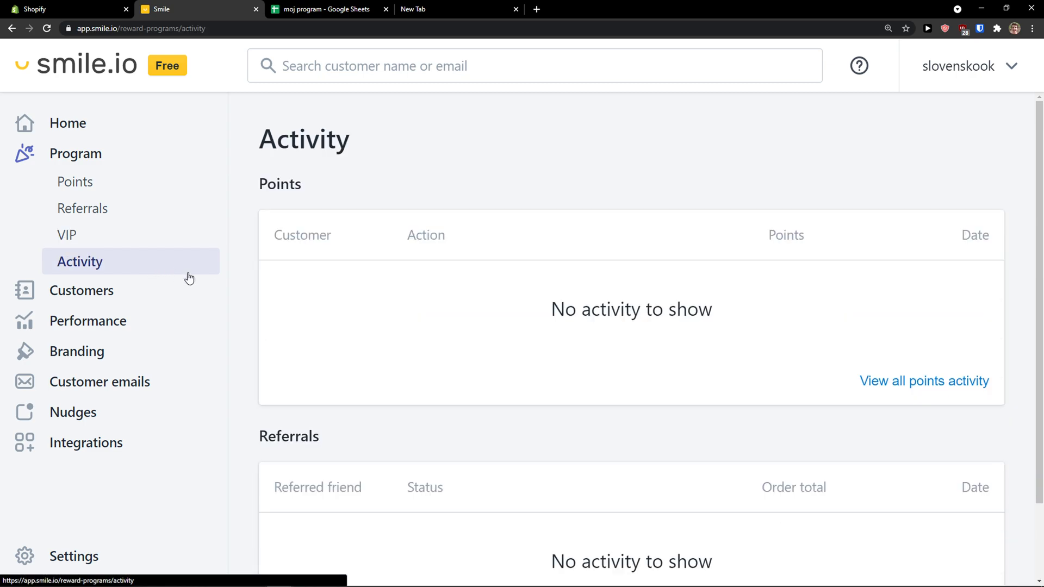
{"action": "scroll", "coordinate": [280, 310], "scroll_direction": "down", "scroll_amount": 1}
{"action": "scroll", "coordinate": [280, 313], "scroll_direction": "up", "scroll_amount": 1}
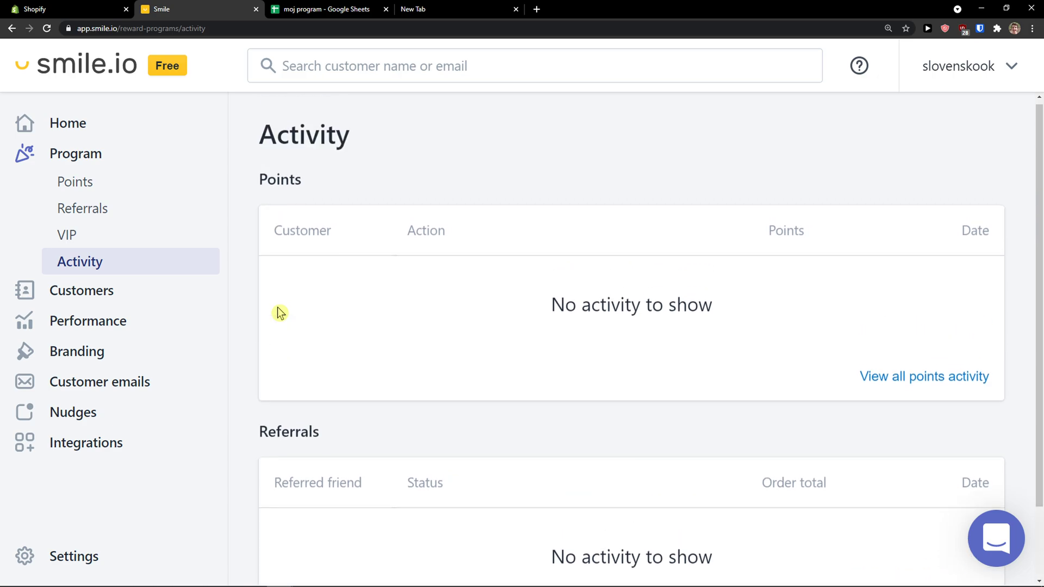
{"action": "left_click", "coordinate": [142, 287]}
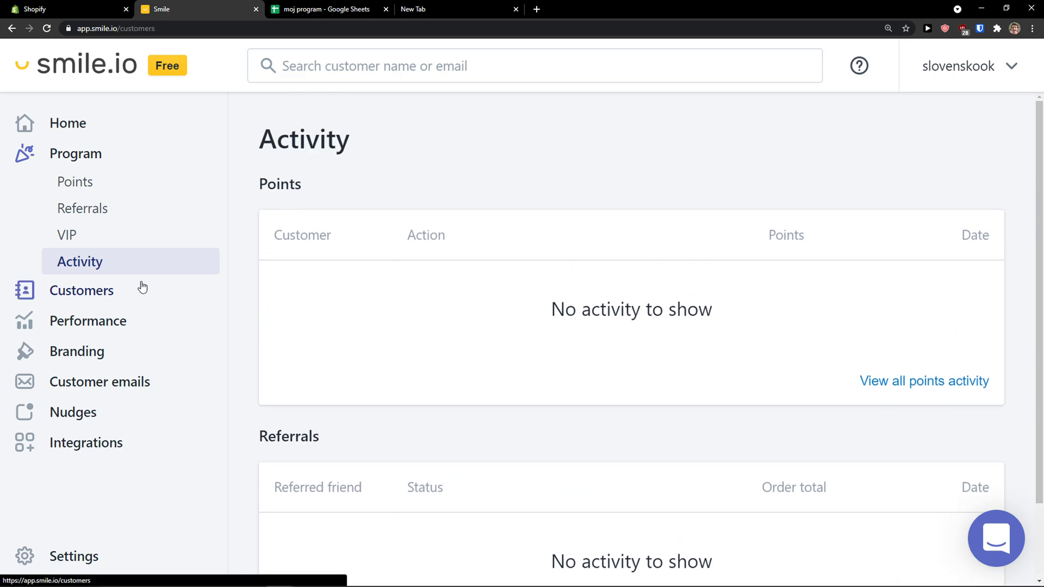
{"action": "scroll", "coordinate": [241, 308], "scroll_direction": "down", "scroll_amount": 1}
{"action": "scroll", "coordinate": [242, 308], "scroll_direction": "up", "scroll_amount": 1}
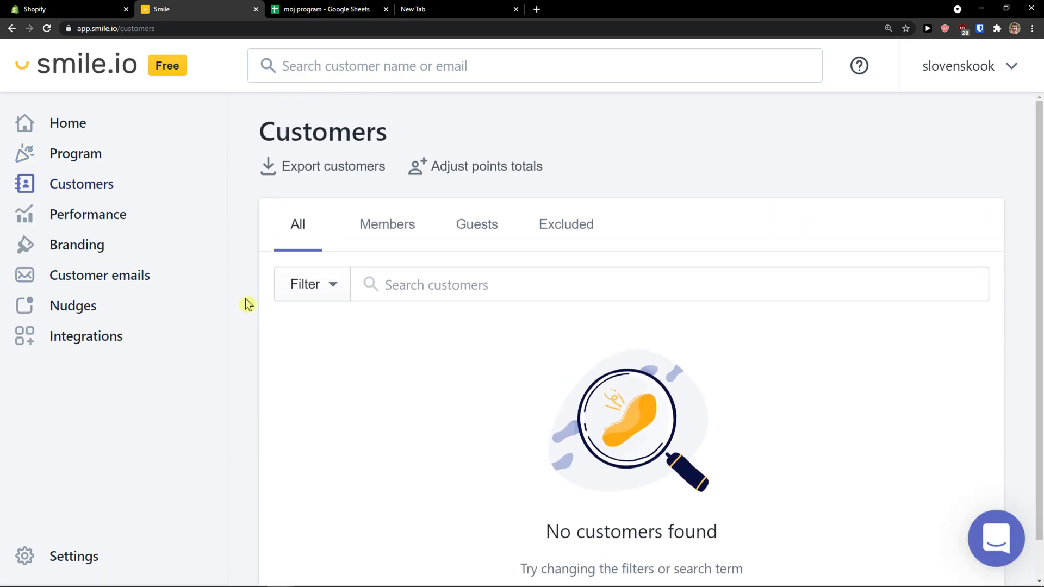
{"action": "left_click", "coordinate": [135, 213]}
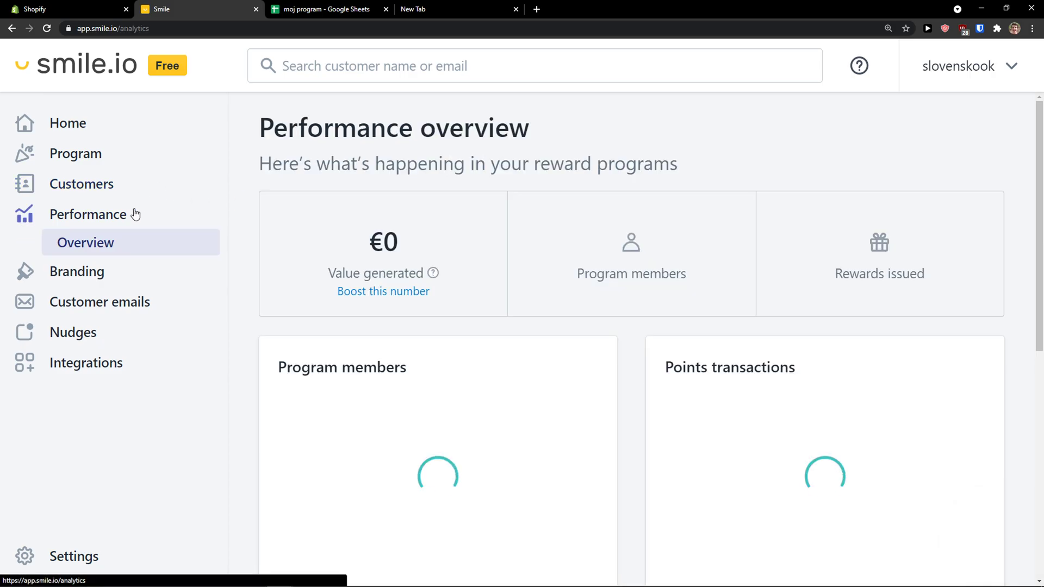
{"action": "scroll", "coordinate": [271, 254], "scroll_direction": "down", "scroll_amount": 2}
{"action": "scroll", "coordinate": [272, 259], "scroll_direction": "down", "scroll_amount": 2}
{"action": "scroll", "coordinate": [272, 259], "scroll_direction": "up", "scroll_amount": 2}
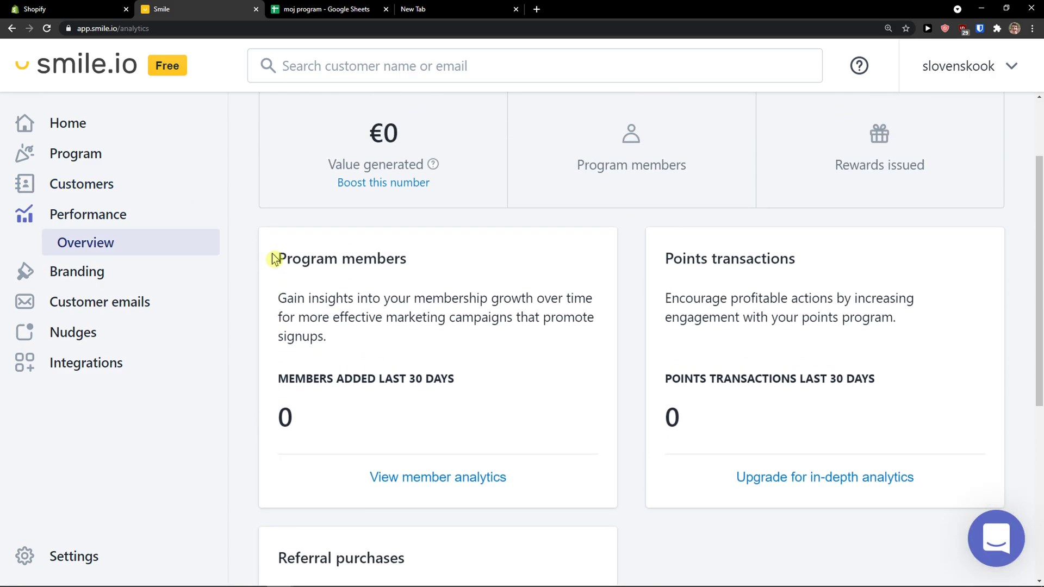
{"action": "scroll", "coordinate": [271, 258], "scroll_direction": "up", "scroll_amount": 3}
{"action": "scroll", "coordinate": [271, 259], "scroll_direction": "down", "scroll_amount": 3}
{"action": "scroll", "coordinate": [271, 259], "scroll_direction": "down", "scroll_amount": 3}
{"action": "scroll", "coordinate": [245, 265], "scroll_direction": "up", "scroll_amount": 1}
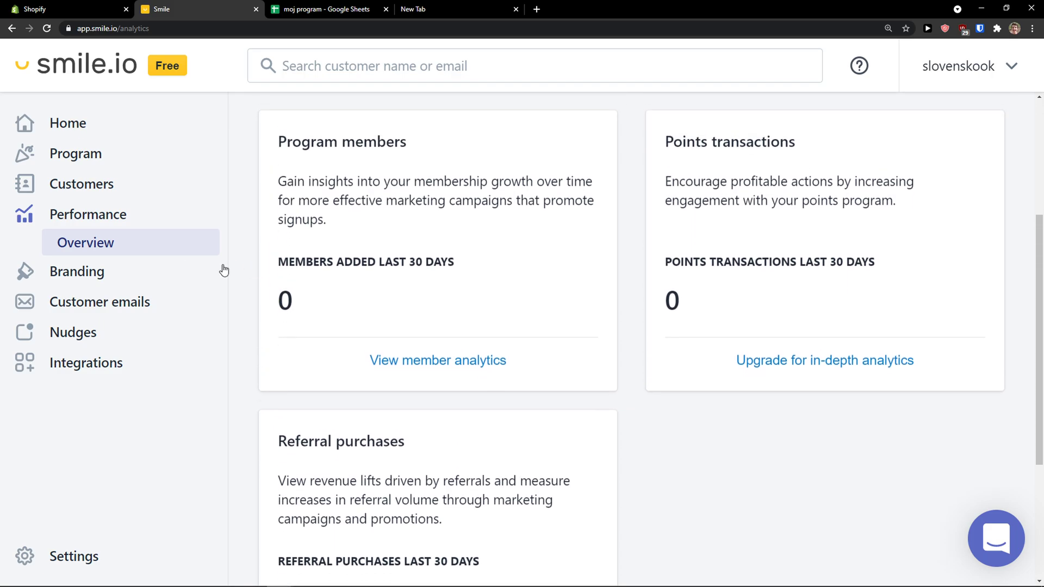
{"action": "left_click", "coordinate": [165, 270]}
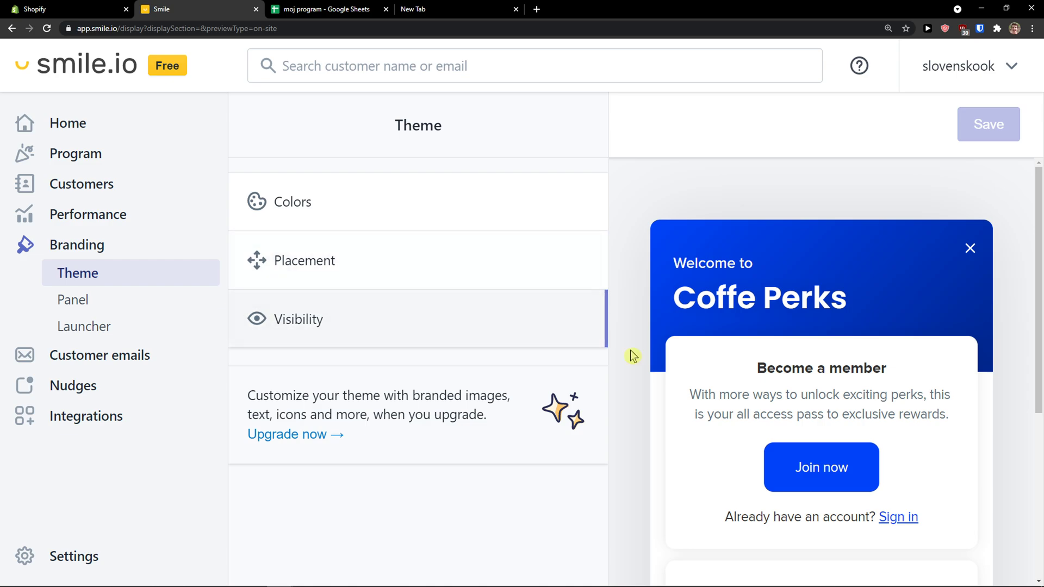
Check the widget theme's Colors, Placement and Visibility settings, with the page zoomed out.
{"action": "left_click", "coordinate": [380, 204]}
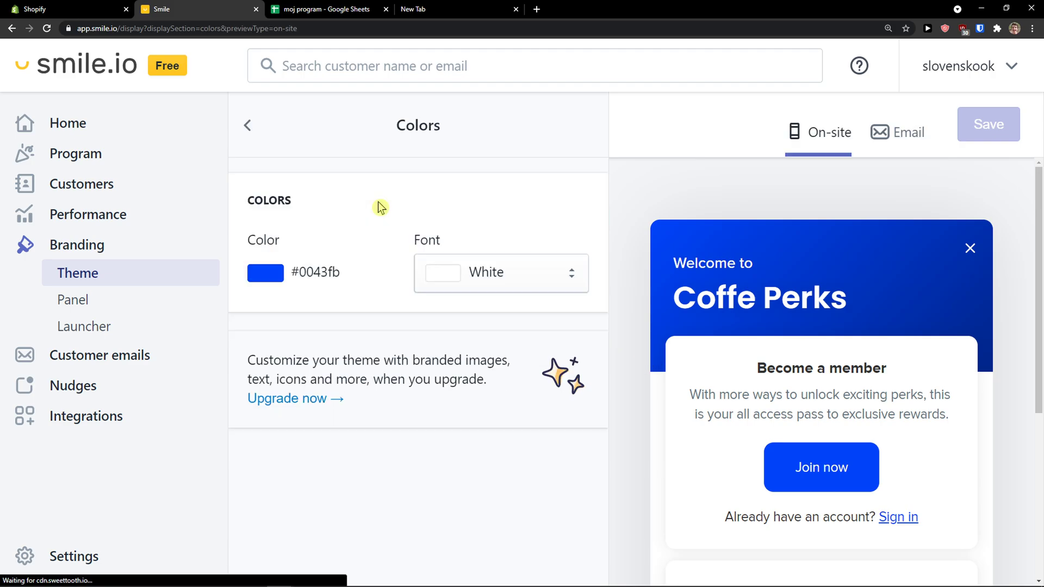
{"action": "left_click", "coordinate": [250, 127]}
{"action": "key", "text": "ctrl+minus"}
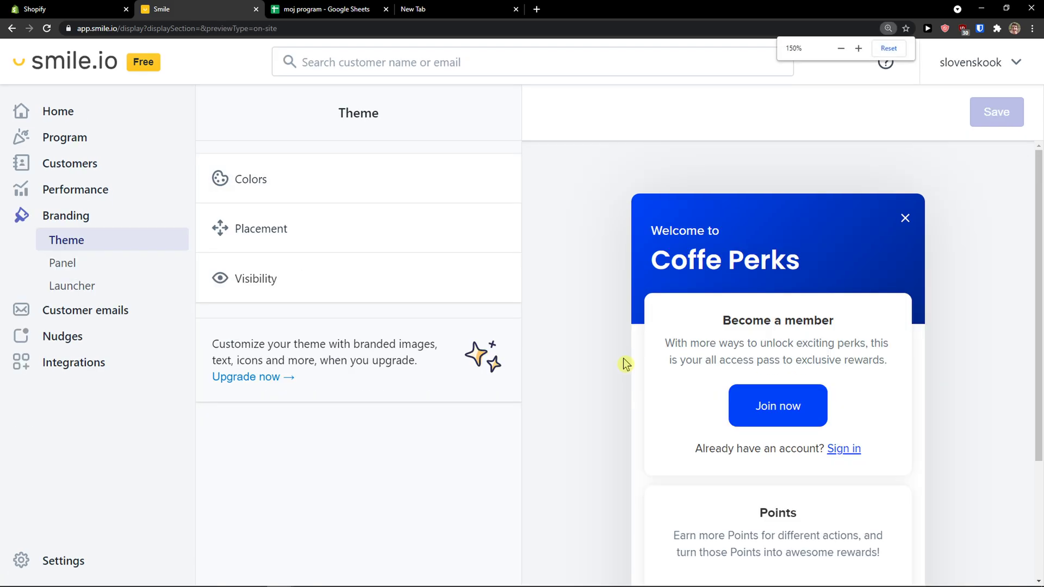
{"action": "key", "text": "ctrl+minus"}
{"action": "left_click", "coordinate": [313, 201]}
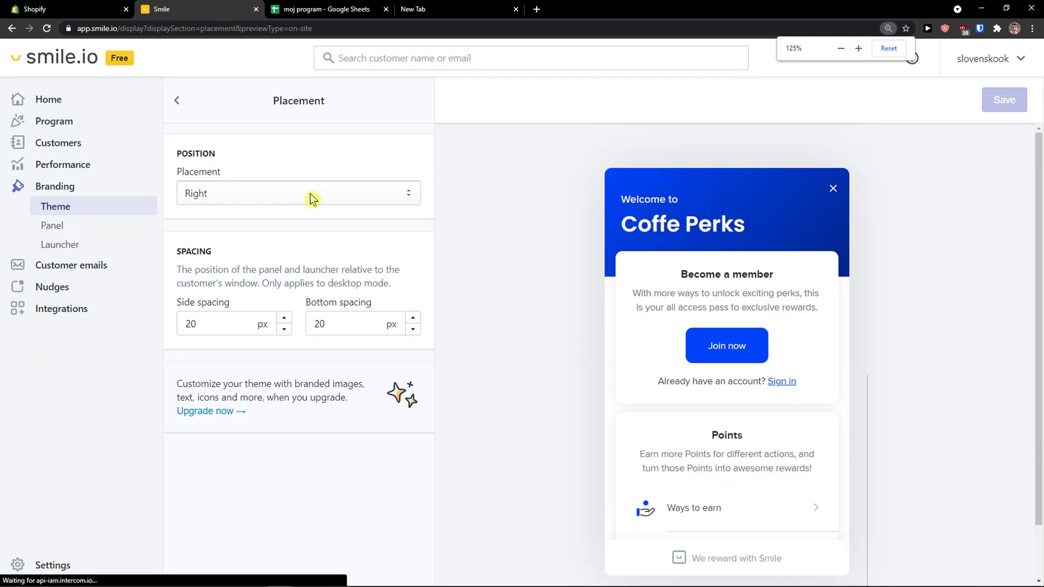
{"action": "left_click", "coordinate": [186, 114]}
{"action": "left_click", "coordinate": [289, 231]}
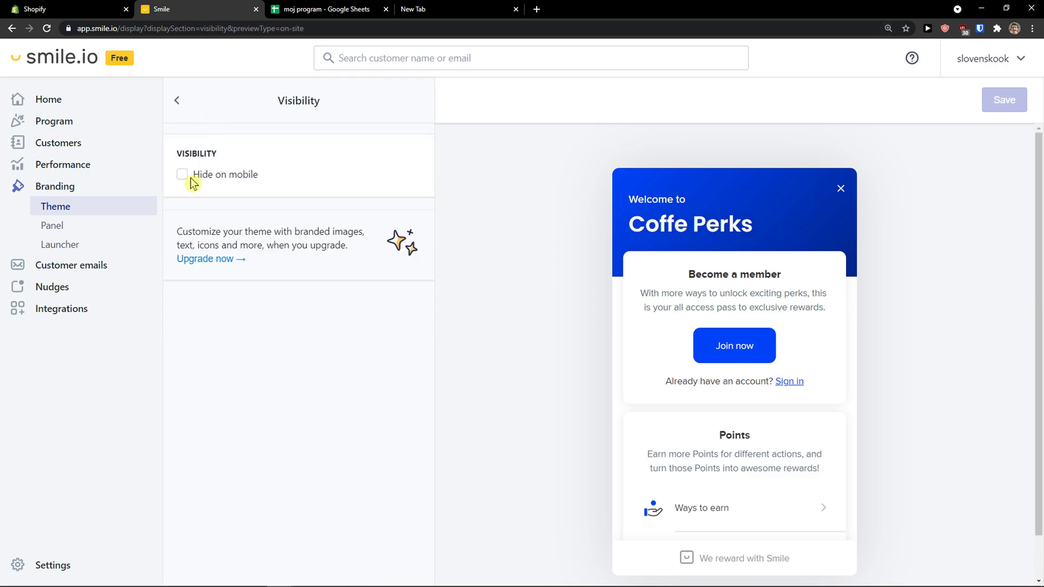
{"action": "left_click", "coordinate": [176, 104]}
Look over the Panel and Rewards Launcher settings, then the Customer emails page.
{"action": "left_click", "coordinate": [97, 228]}
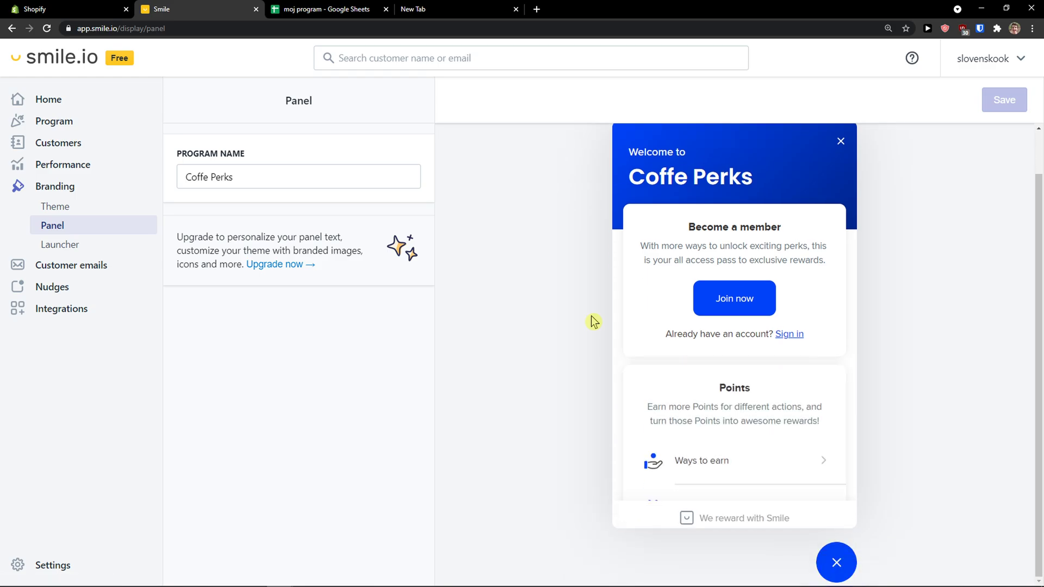
{"action": "scroll", "coordinate": [696, 370], "scroll_direction": "down", "scroll_amount": 2}
{"action": "scroll", "coordinate": [696, 370], "scroll_direction": "down", "scroll_amount": 3}
{"action": "scroll", "coordinate": [696, 371], "scroll_direction": "up", "scroll_amount": 5}
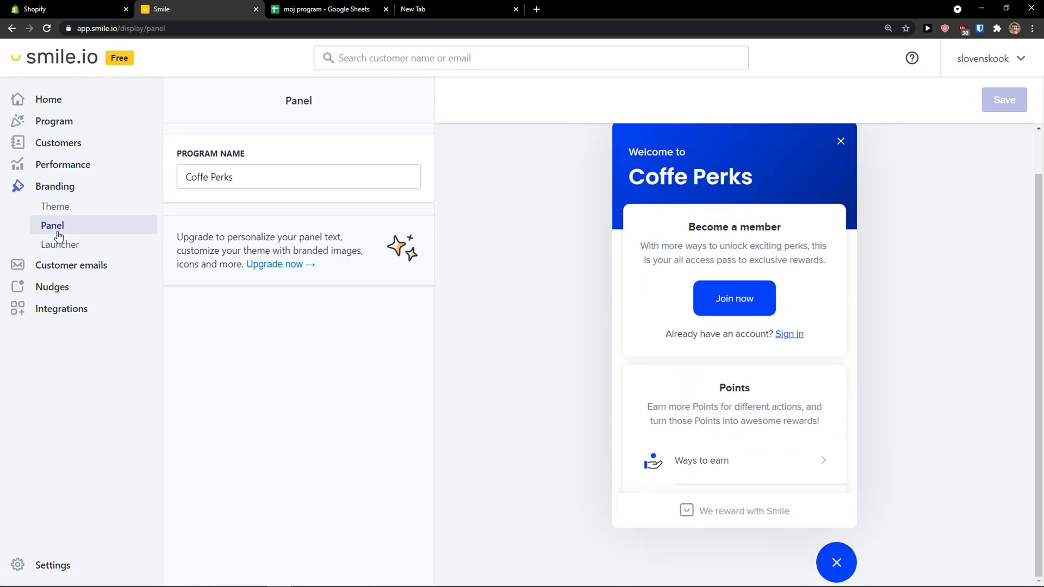
{"action": "left_click", "coordinate": [59, 245]}
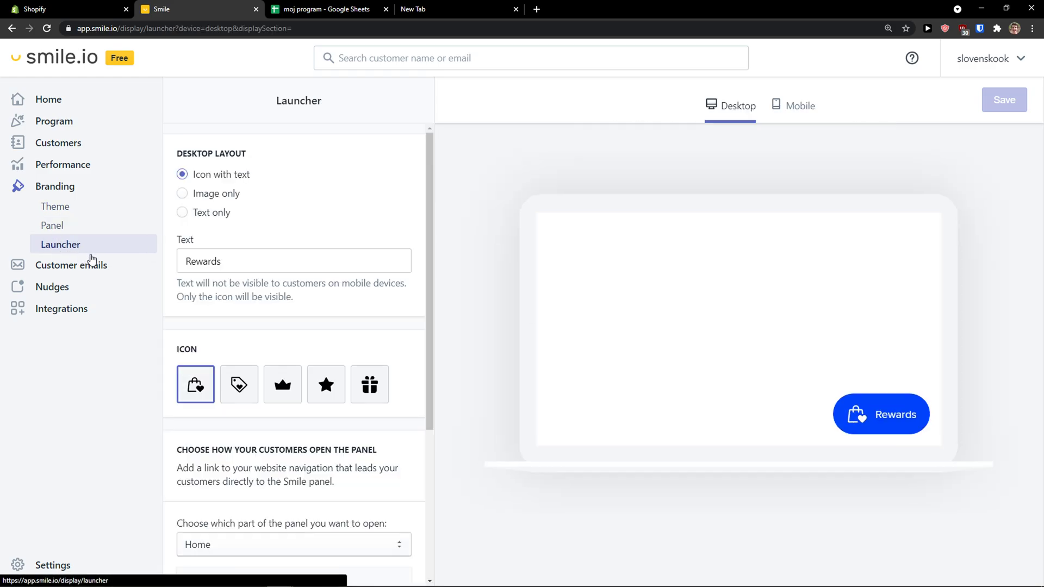
{"action": "left_click", "coordinate": [84, 271]}
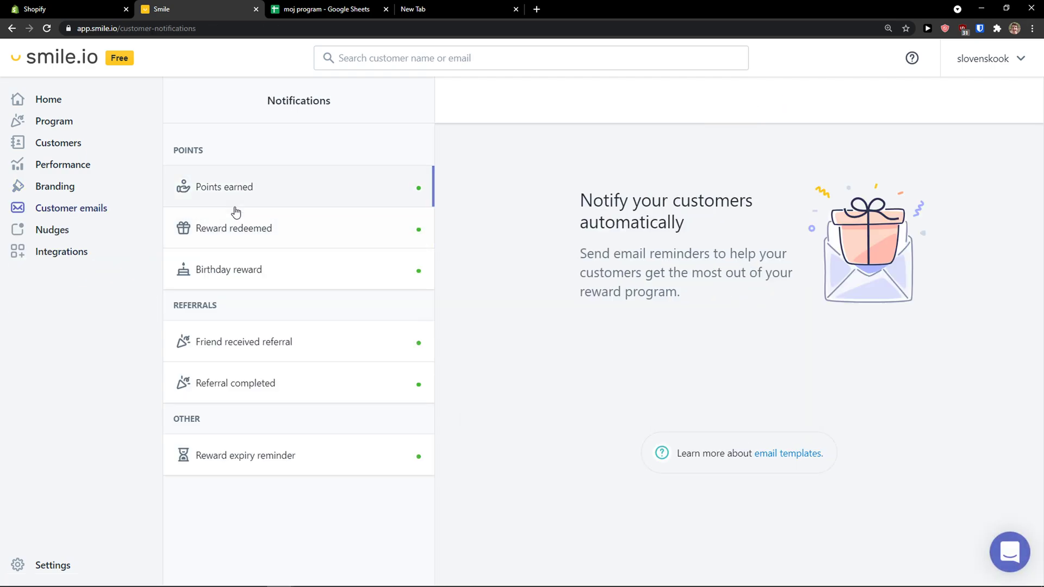
{"action": "left_click", "coordinate": [263, 194]}
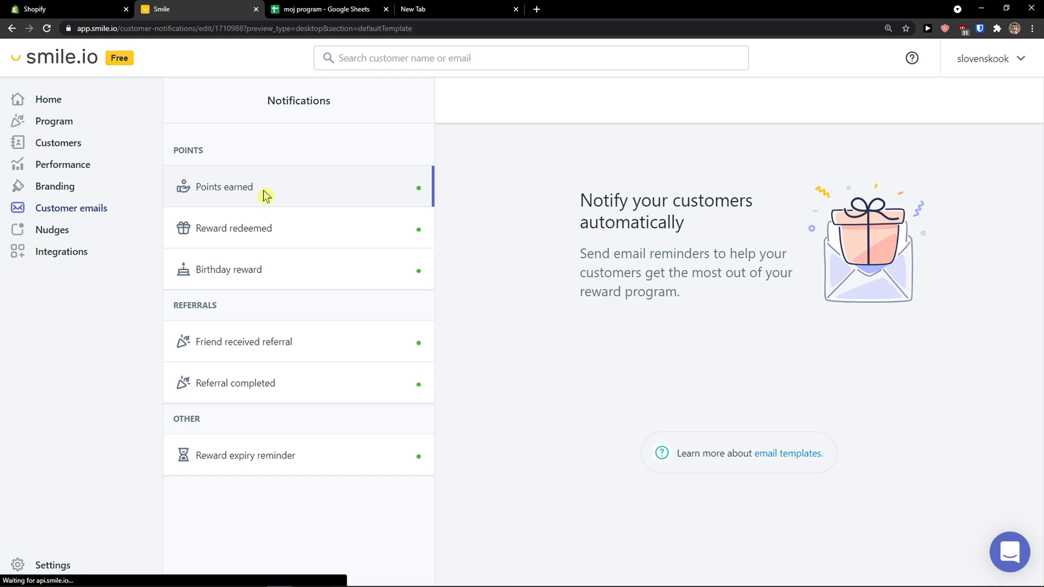
{"action": "scroll", "coordinate": [569, 387], "scroll_direction": "down", "scroll_amount": 2}
{"action": "scroll", "coordinate": [569, 387], "scroll_direction": "up", "scroll_amount": 2}
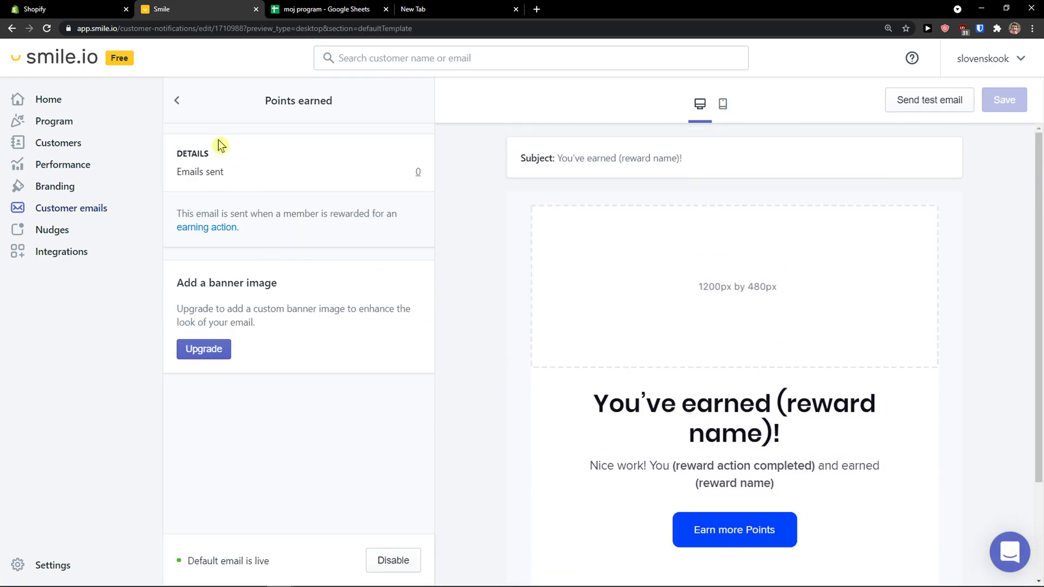
{"action": "left_click", "coordinate": [177, 100]}
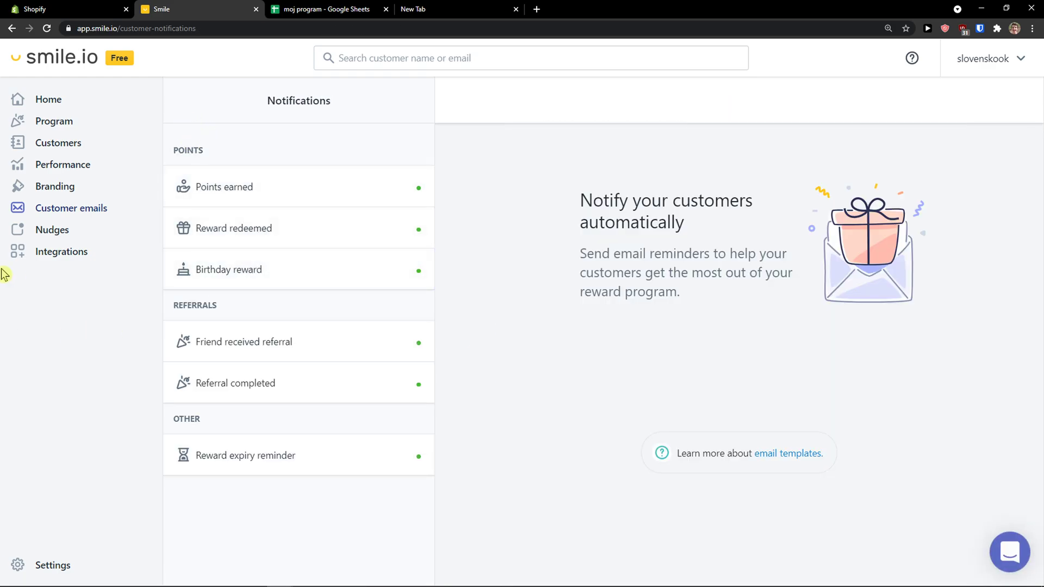
View the Nudges upgrade page, then browse the Integrations catalogue by category.
{"action": "left_click", "coordinate": [55, 236]}
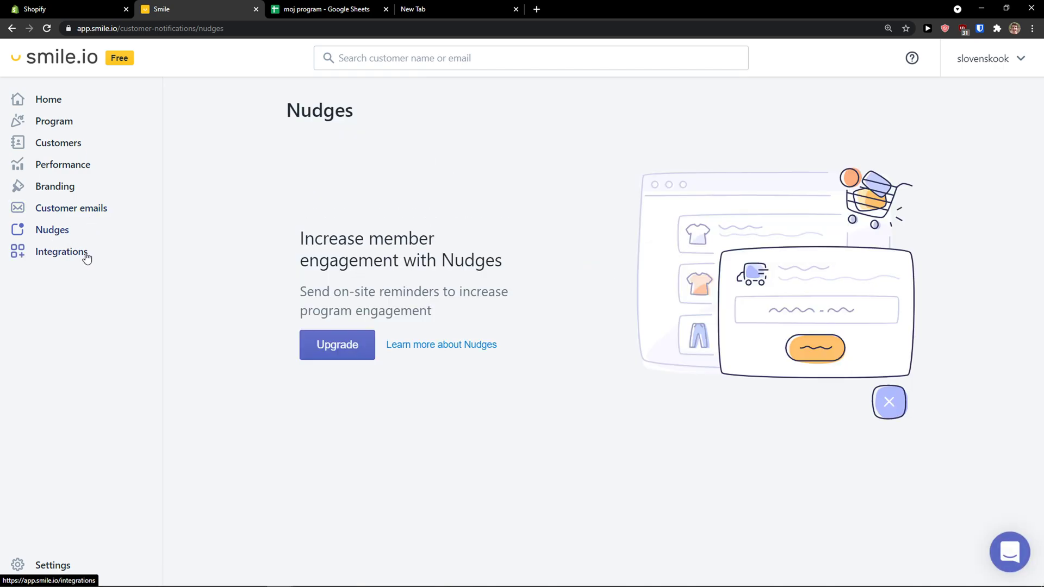
{"action": "left_click_drag", "start_coordinate": [323, 291], "coordinate": [466, 319]}
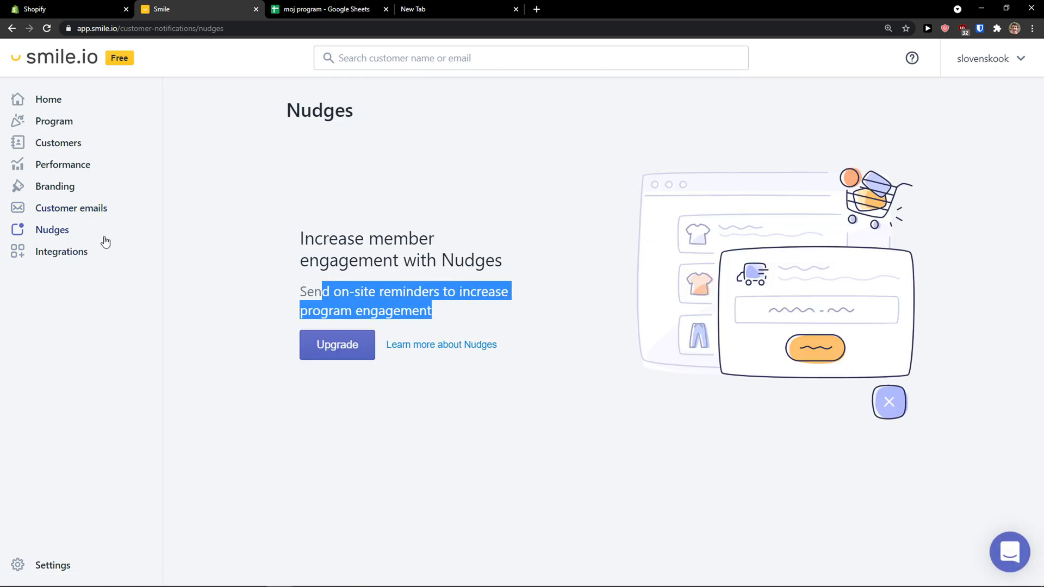
{"action": "left_click", "coordinate": [60, 258]}
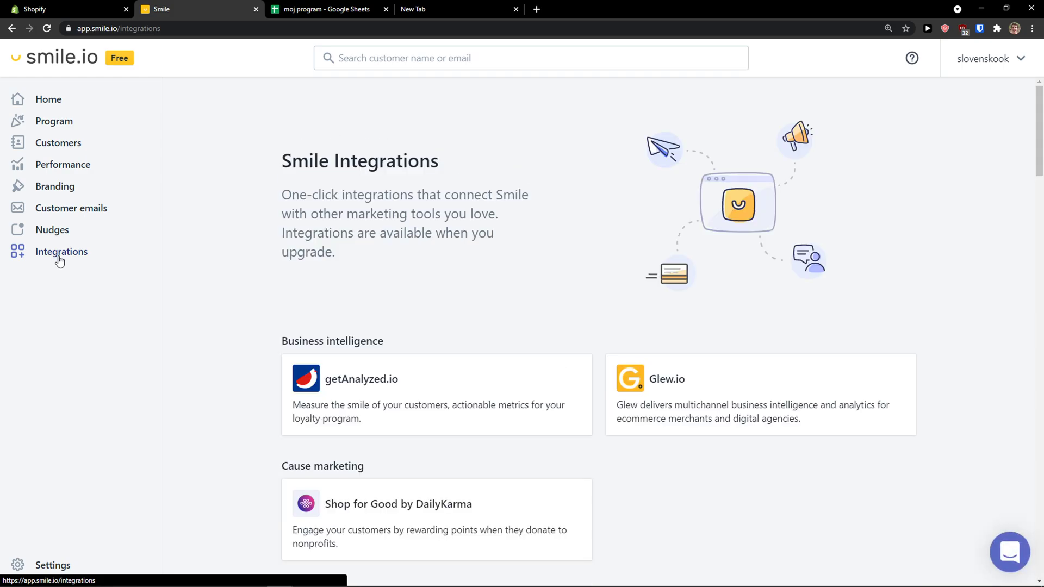
{"action": "scroll", "coordinate": [292, 326], "scroll_direction": "down", "scroll_amount": 1}
{"action": "scroll", "coordinate": [253, 329], "scroll_direction": "down", "scroll_amount": 2}
{"action": "scroll", "coordinate": [242, 329], "scroll_direction": "down", "scroll_amount": 2}
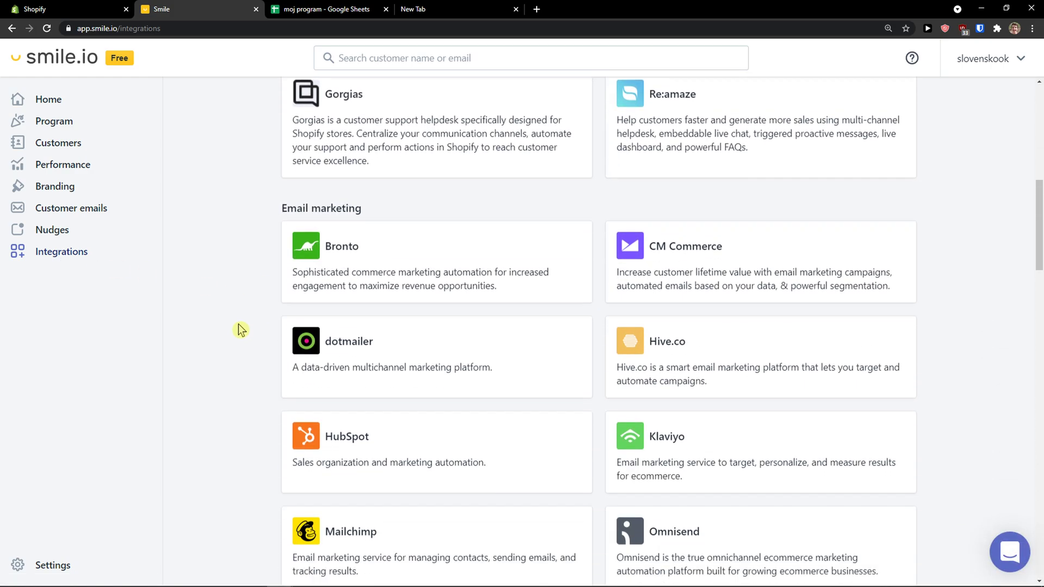
{"action": "scroll", "coordinate": [241, 328], "scroll_direction": "down", "scroll_amount": 1}
{"action": "scroll", "coordinate": [240, 329], "scroll_direction": "up", "scroll_amount": 3}
{"action": "scroll", "coordinate": [240, 330], "scroll_direction": "down", "scroll_amount": 3}
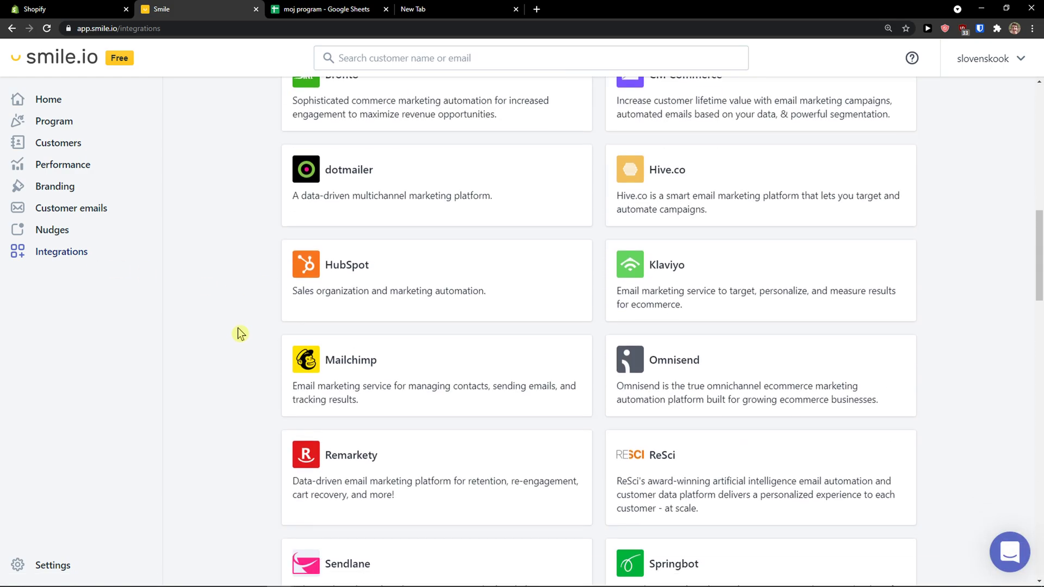
{"action": "scroll", "coordinate": [239, 333], "scroll_direction": "down", "scroll_amount": 2}
{"action": "scroll", "coordinate": [240, 333], "scroll_direction": "down", "scroll_amount": 2}
{"action": "scroll", "coordinate": [240, 334], "scroll_direction": "up", "scroll_amount": 1}
{"action": "scroll", "coordinate": [240, 333], "scroll_direction": "down", "scroll_amount": 4}
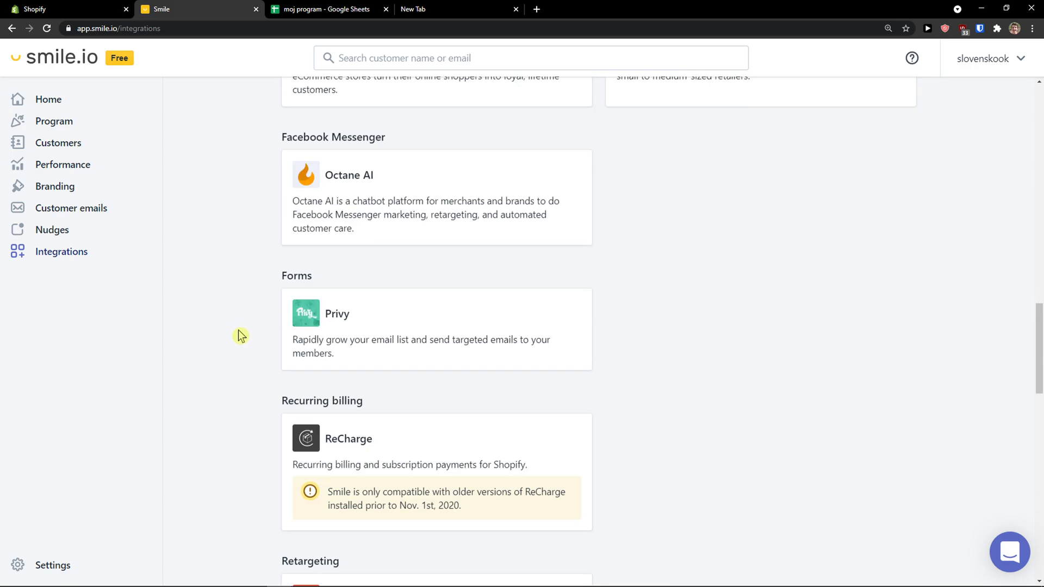
{"action": "scroll", "coordinate": [241, 336], "scroll_direction": "down", "scroll_amount": 1}
{"action": "scroll", "coordinate": [239, 334], "scroll_direction": "down", "scroll_amount": 1}
{"action": "scroll", "coordinate": [239, 335], "scroll_direction": "down", "scroll_amount": 4}
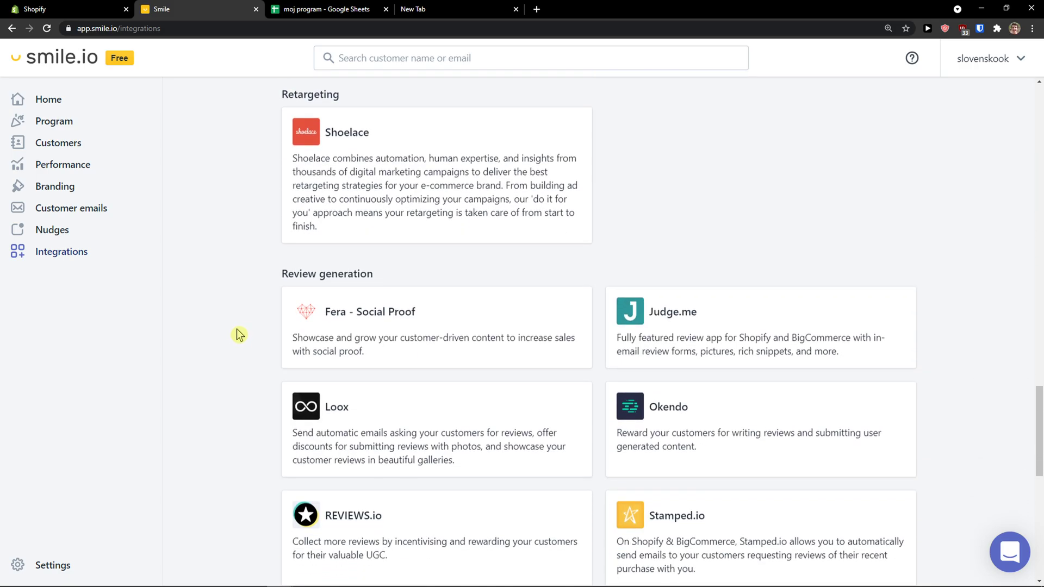
{"action": "scroll", "coordinate": [237, 334], "scroll_direction": "down", "scroll_amount": 1}
{"action": "scroll", "coordinate": [236, 331], "scroll_direction": "down", "scroll_amount": 2}
{"action": "scroll", "coordinate": [236, 332], "scroll_direction": "down", "scroll_amount": 1}
{"action": "scroll", "coordinate": [236, 331], "scroll_direction": "down", "scroll_amount": 1}
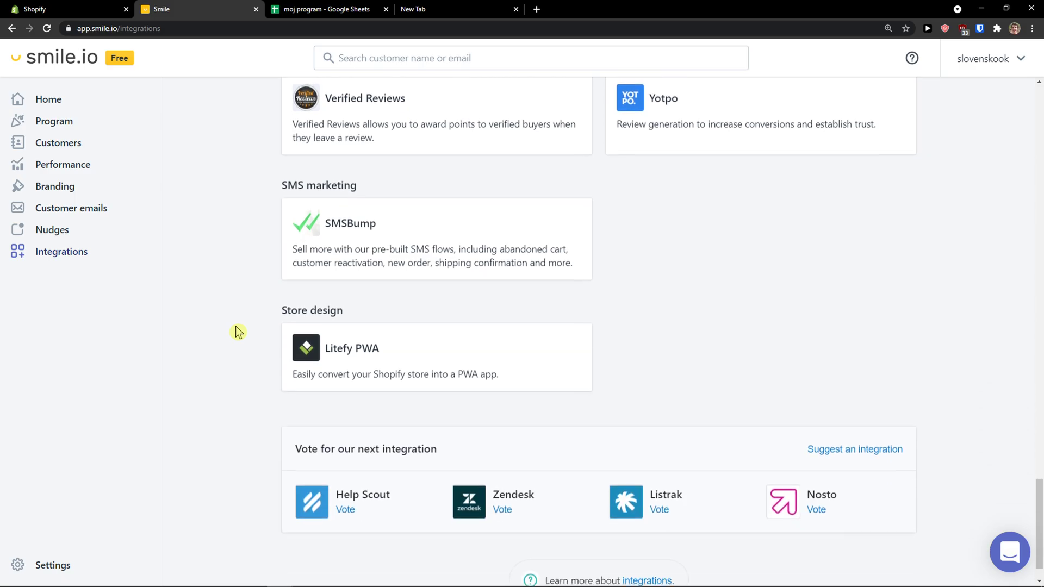
{"action": "middle_click", "coordinate": [243, 353]}
{"action": "scroll", "coordinate": [243, 352], "scroll_direction": "down", "scroll_amount": 1}
{"action": "scroll", "coordinate": [237, 375], "scroll_direction": "down", "scroll_amount": 1}
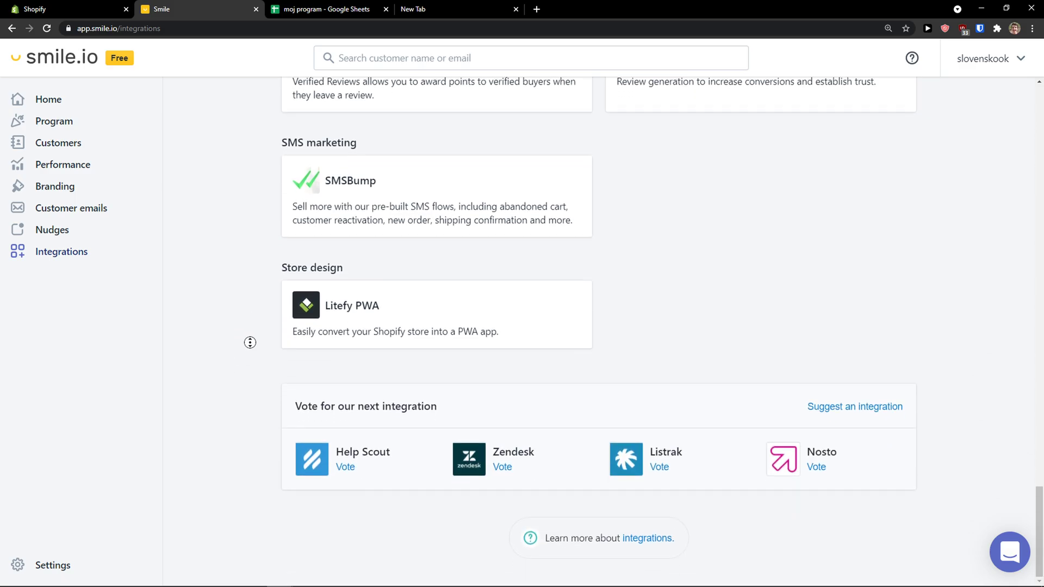
{"action": "scroll", "coordinate": [245, 326], "scroll_direction": "up", "scroll_amount": 4}
{"action": "scroll", "coordinate": [227, 310], "scroll_direction": "up", "scroll_amount": 6}
{"action": "scroll", "coordinate": [225, 334], "scroll_direction": "up", "scroll_amount": 5}
{"action": "scroll", "coordinate": [228, 333], "scroll_direction": "up", "scroll_amount": 8}
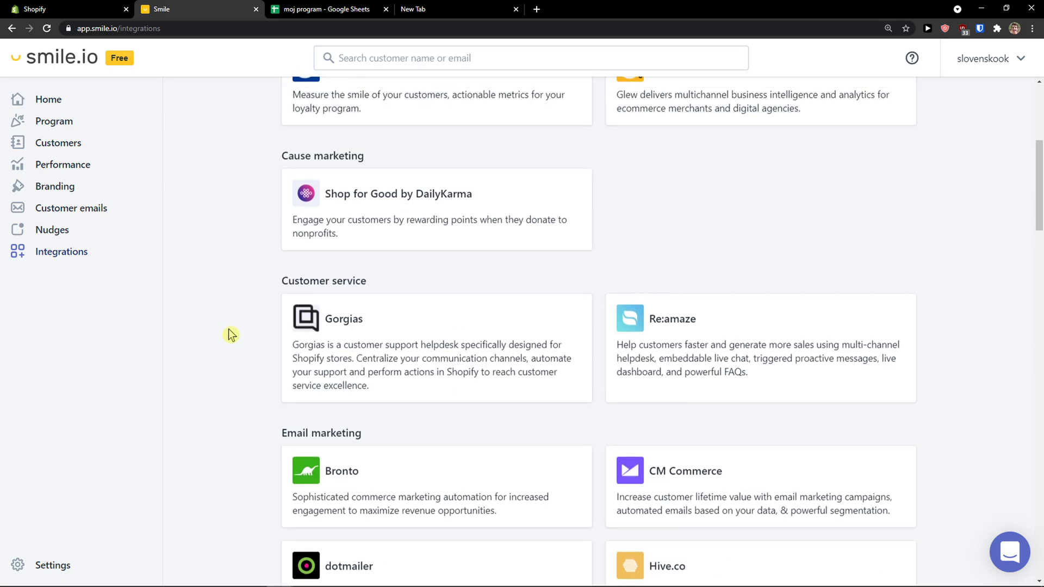
{"action": "scroll", "coordinate": [229, 328], "scroll_direction": "up", "scroll_amount": 1}
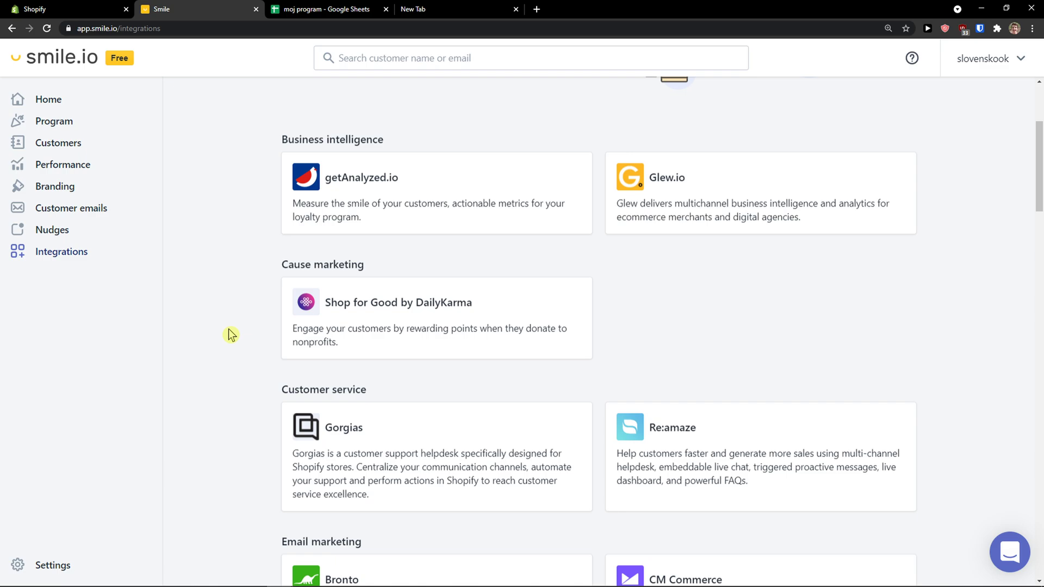
{"action": "scroll", "coordinate": [229, 334], "scroll_direction": "down", "scroll_amount": 1}
{"action": "scroll", "coordinate": [230, 334], "scroll_direction": "down", "scroll_amount": 1}
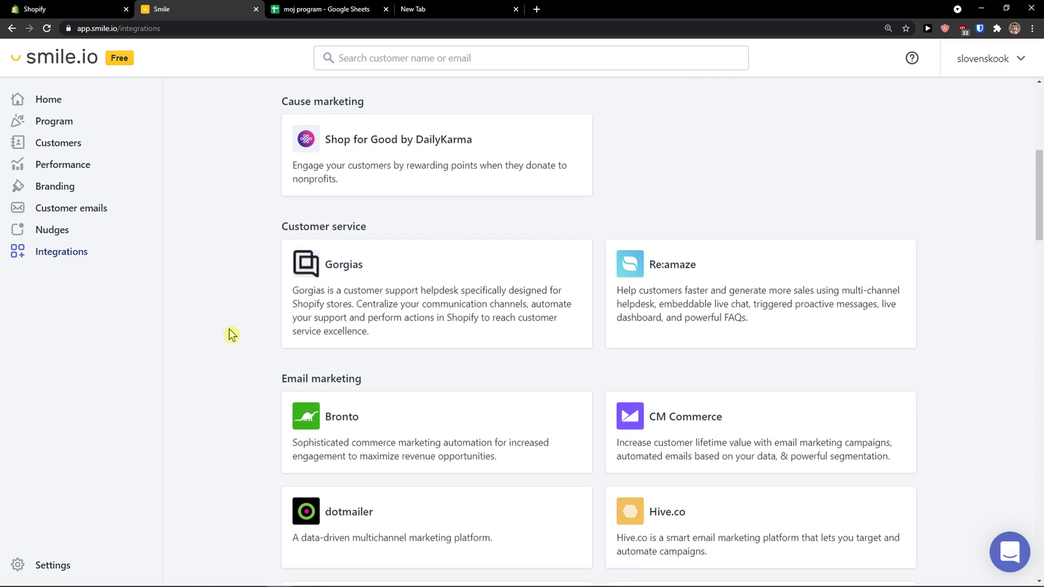
{"action": "scroll", "coordinate": [229, 334], "scroll_direction": "down", "scroll_amount": 1}
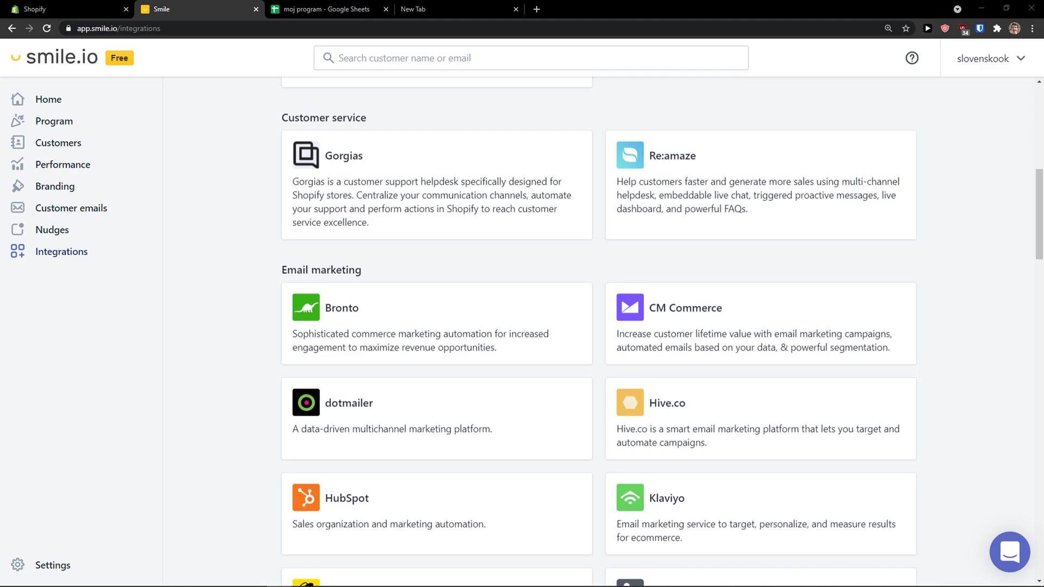
{"action": "scroll", "coordinate": [140, 221], "scroll_direction": "up", "scroll_amount": 1}
{"action": "scroll", "coordinate": [187, 286], "scroll_direction": "up", "scroll_amount": 2}
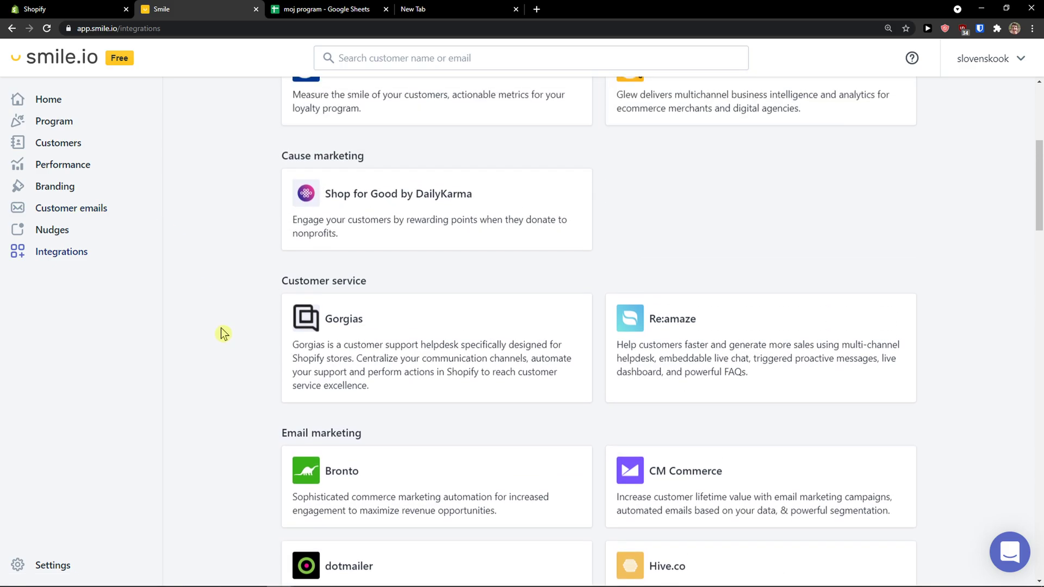